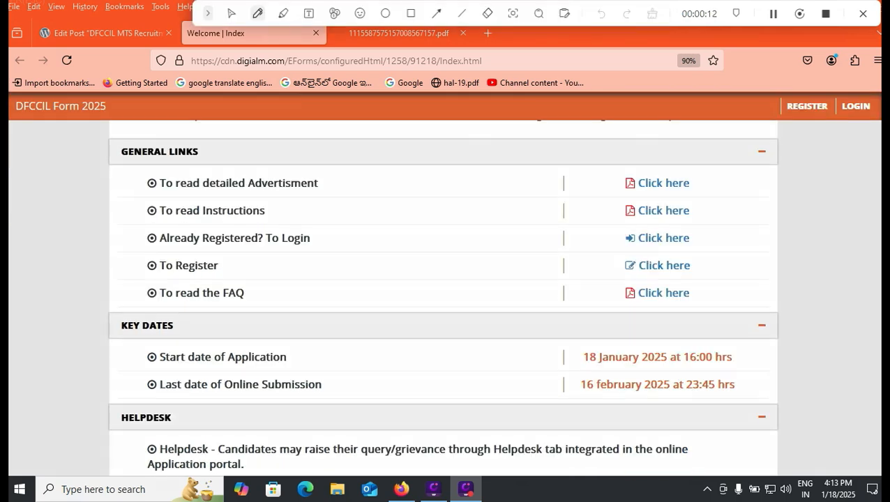
- Mark the 18 January 2025 start date and underline the last online submission date with the pen
drag(568, 363, 598, 347)
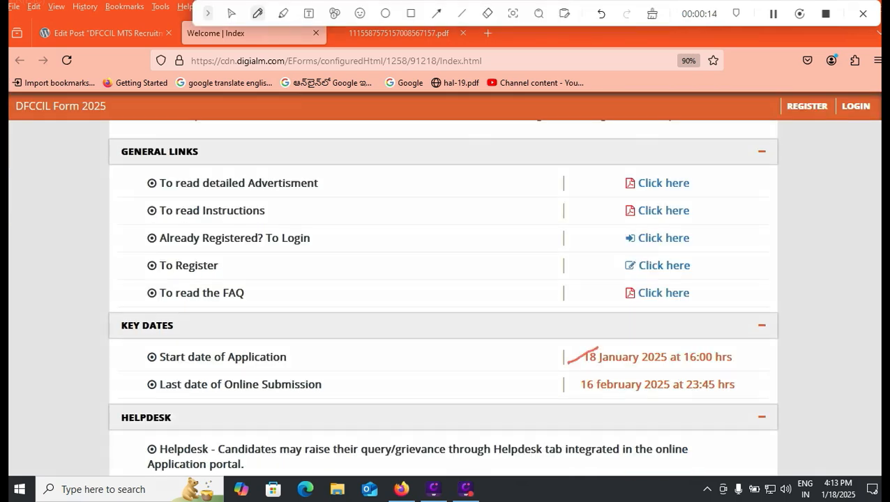
drag(589, 401, 646, 409)
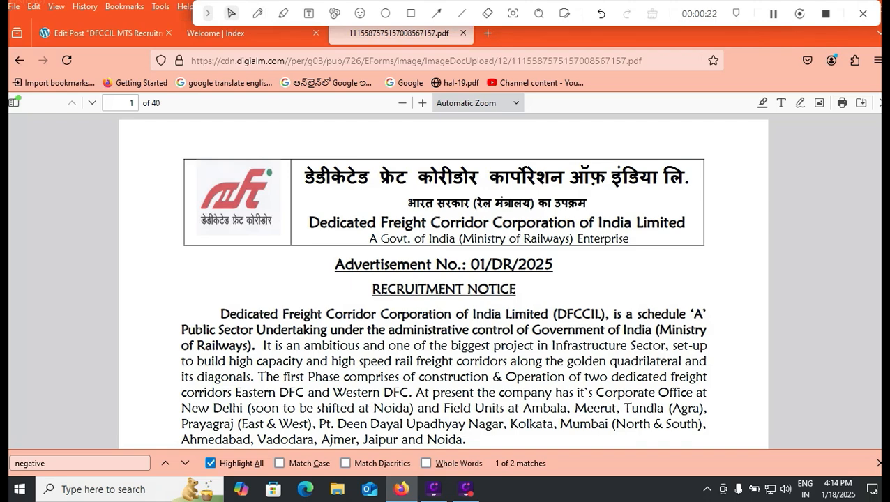
- Scroll the advertisement PDF to its Important Dates table, then return to the Edit Post tab
scroll(442, 279, down, 8)
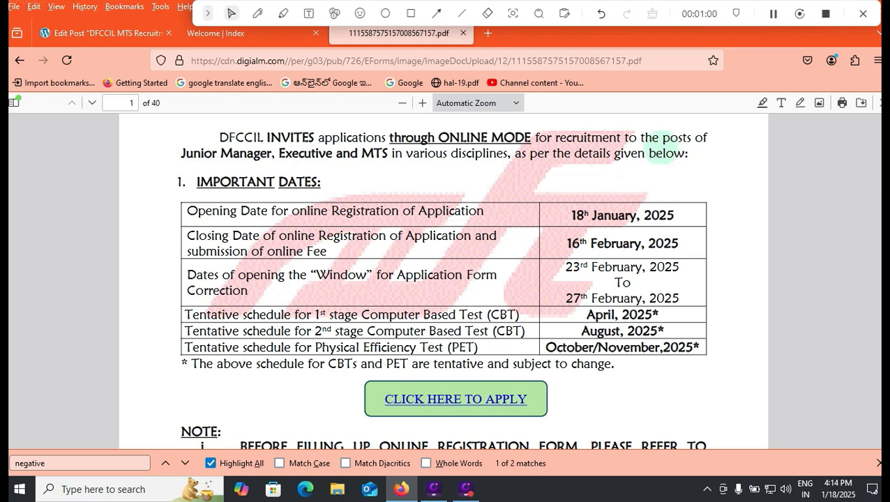
key(ctrl+Tab)
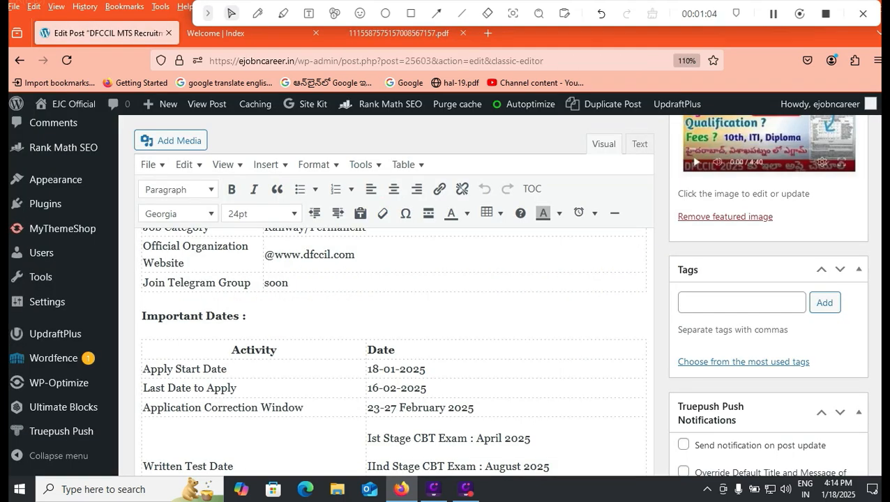
scroll(394, 349, down, 3)
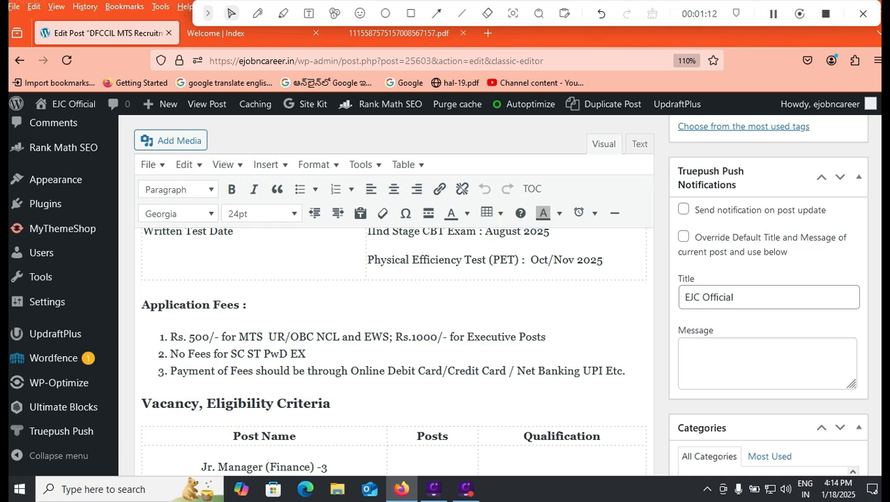
triple_click(237, 354)
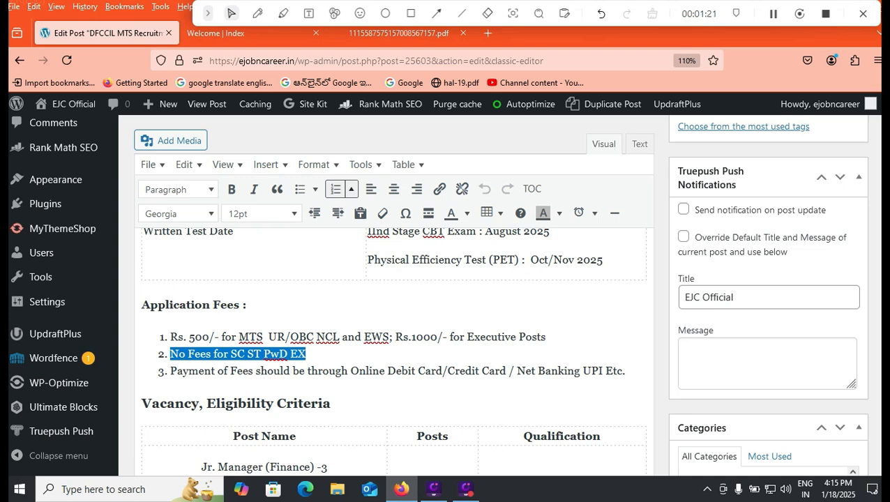
drag(178, 338, 215, 338)
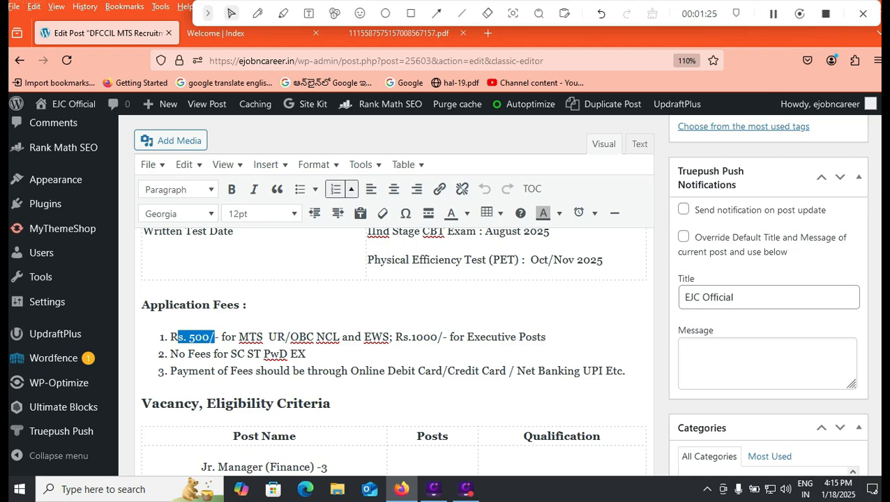
scroll(391, 335, down, 5)
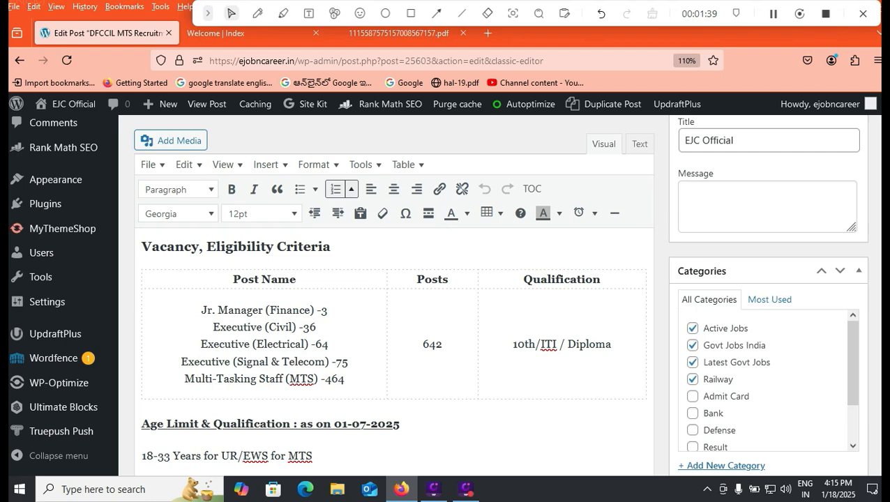
scroll(398, 349, down, 5)
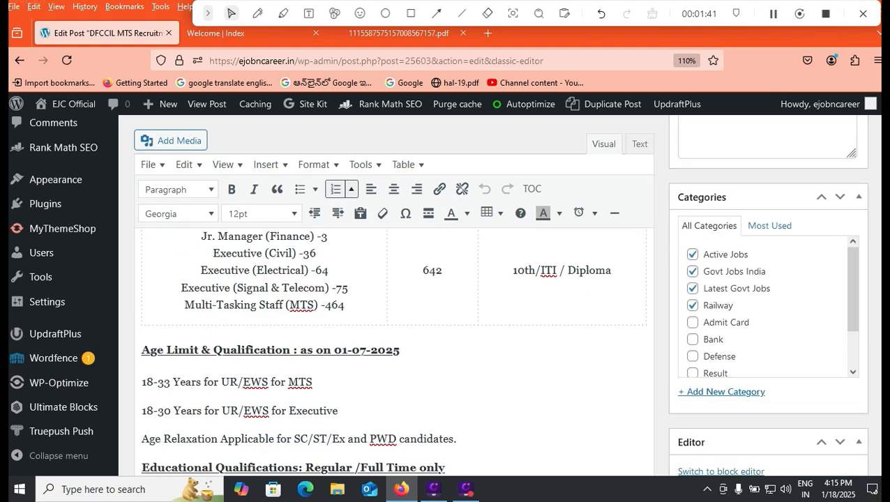
scroll(398, 349, up, 1)
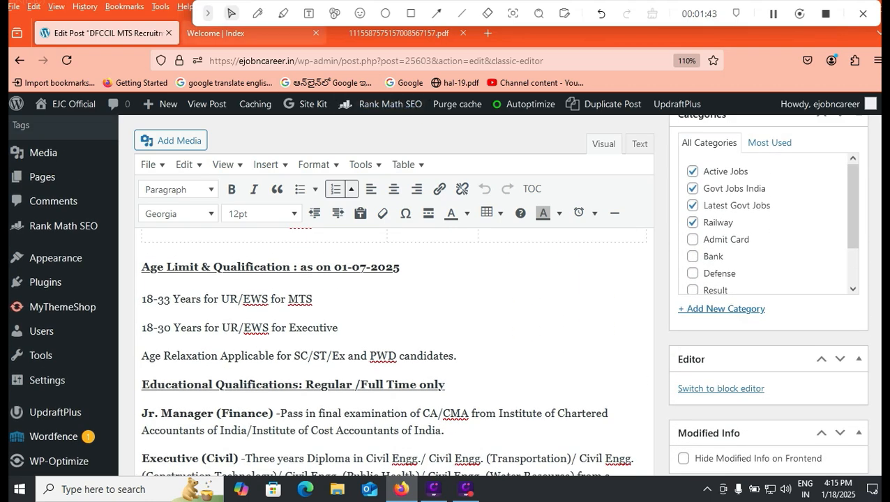
click(257, 13)
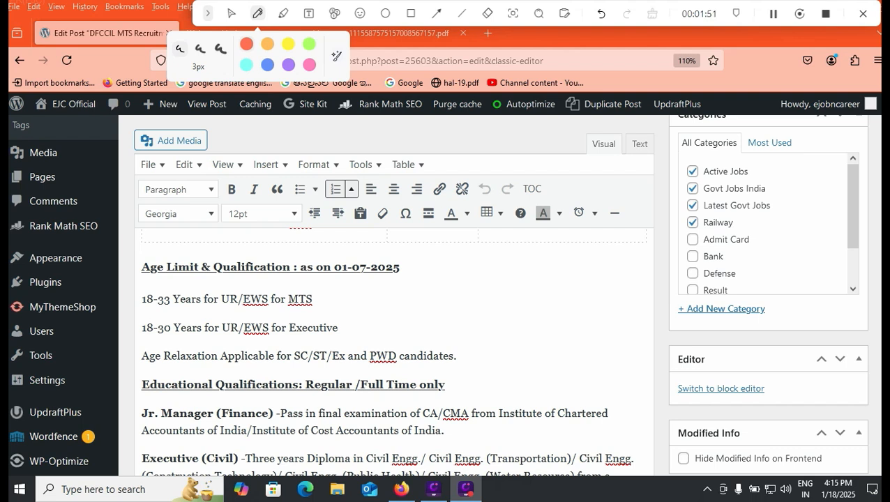
- Underline the 18-33 and 18-30 age ranges and select 01-07-2025 in the Age Limit heading
drag(149, 307, 172, 307)
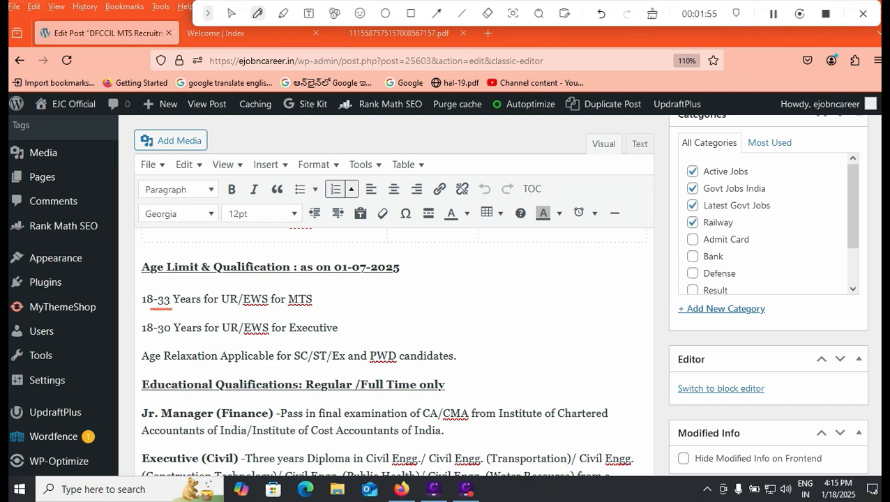
drag(140, 341, 168, 342)
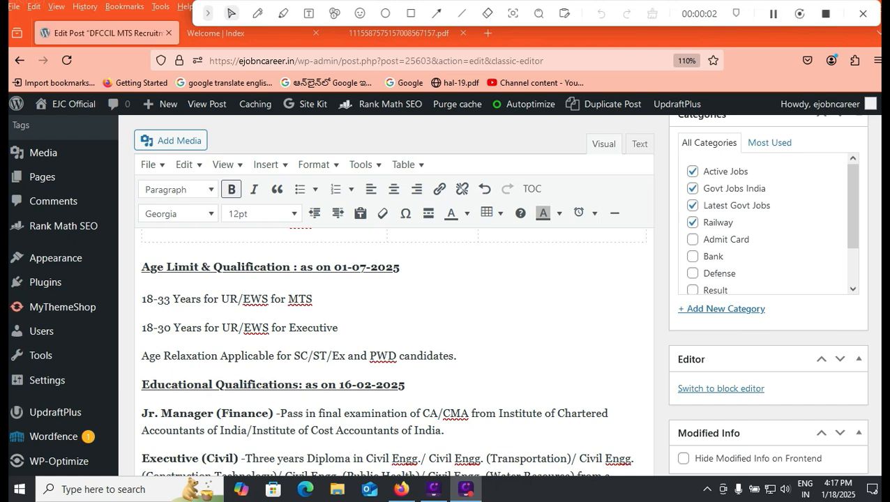
drag(334, 268, 400, 268)
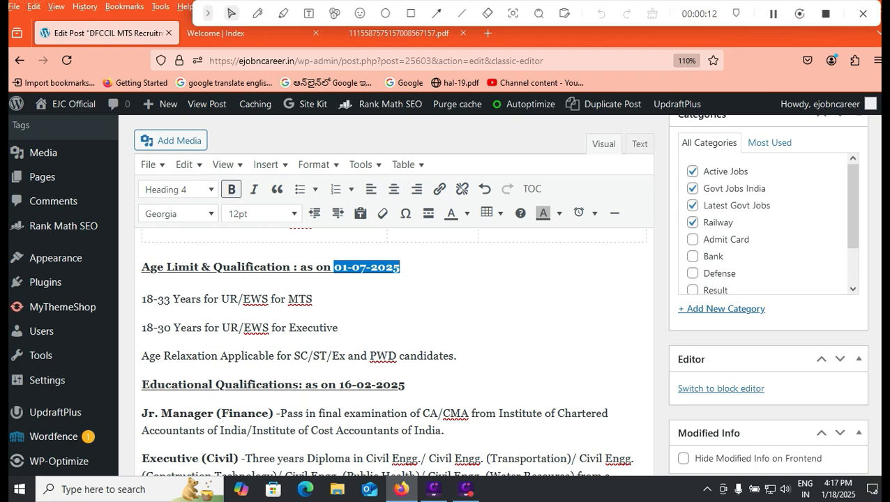
scroll(447, 293, down, 2)
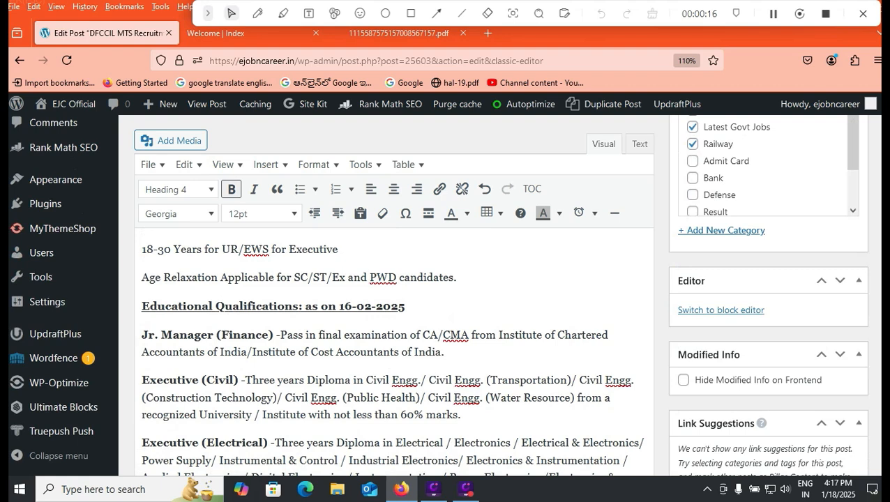
scroll(446, 293, down, 2)
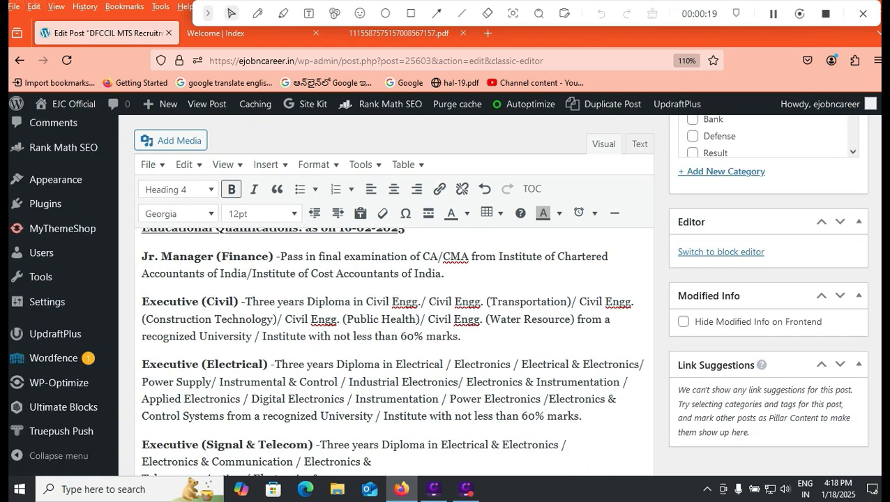
scroll(394, 348, down, 2)
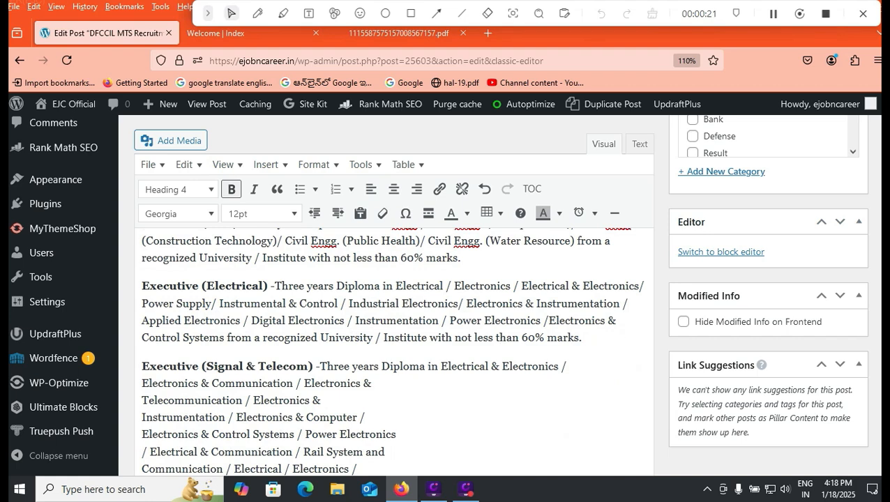
scroll(394, 349, up, 2)
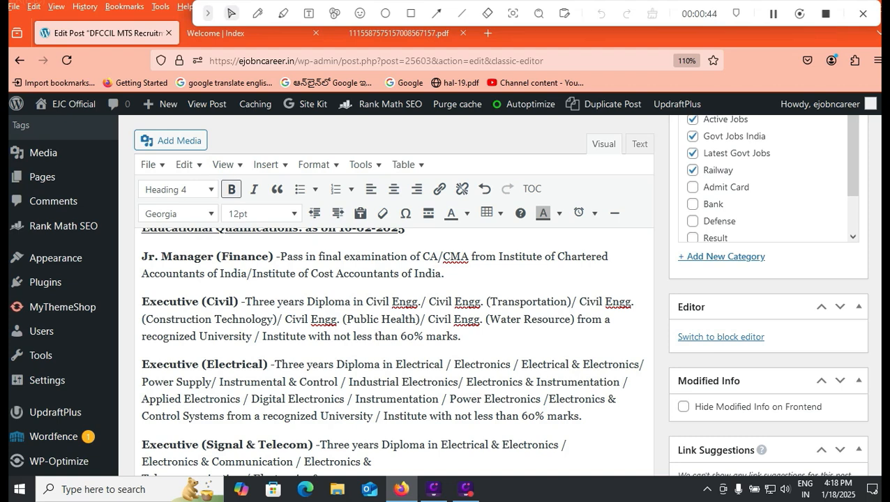
scroll(394, 334, down, 3)
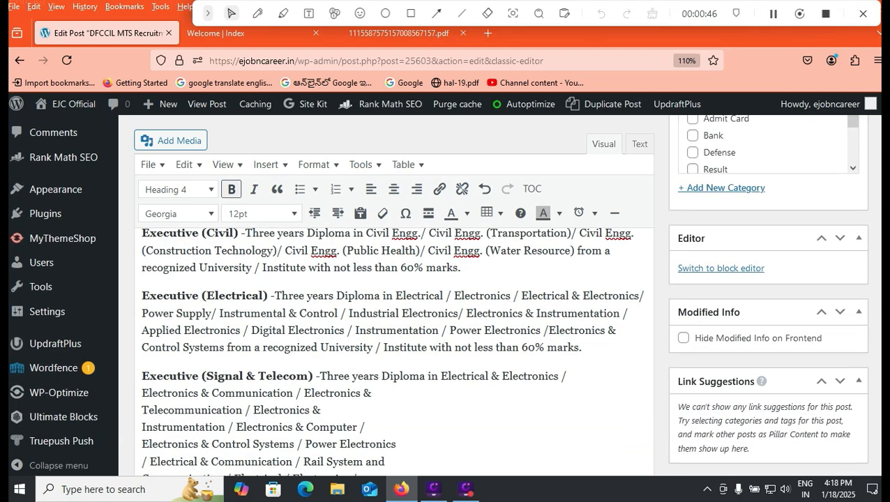
scroll(394, 349, down, 5)
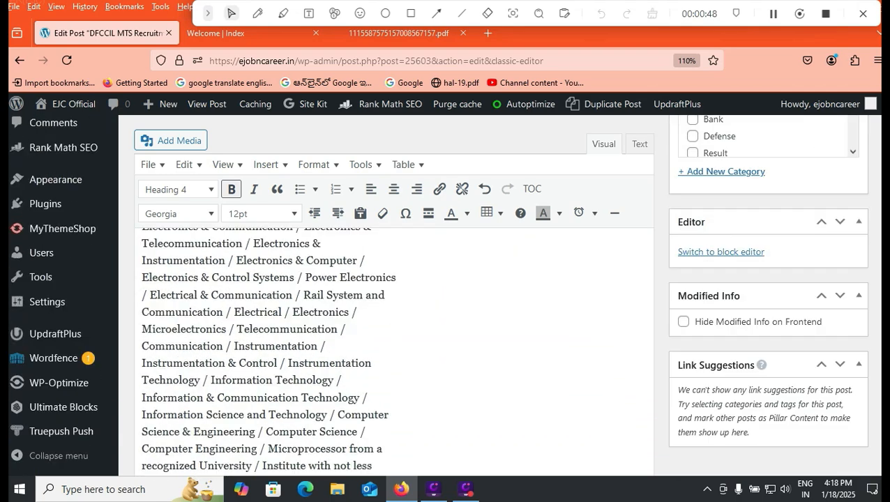
scroll(394, 349, up, 3)
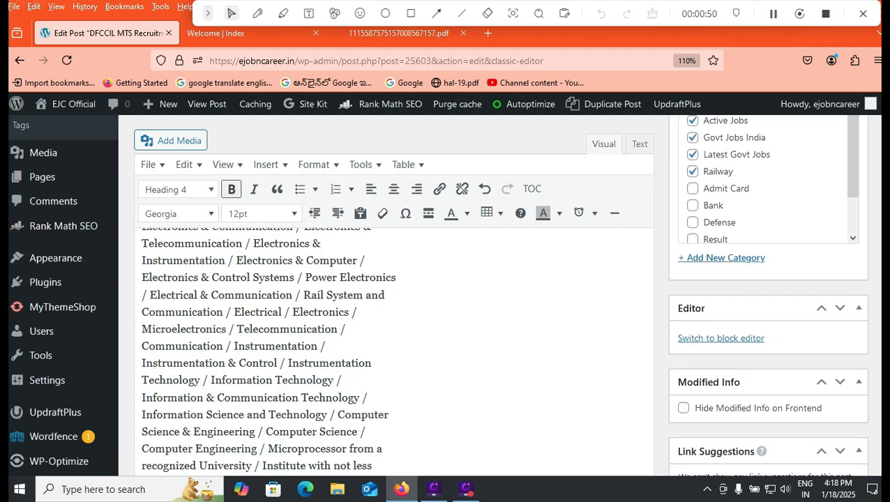
scroll(395, 348, down, 3)
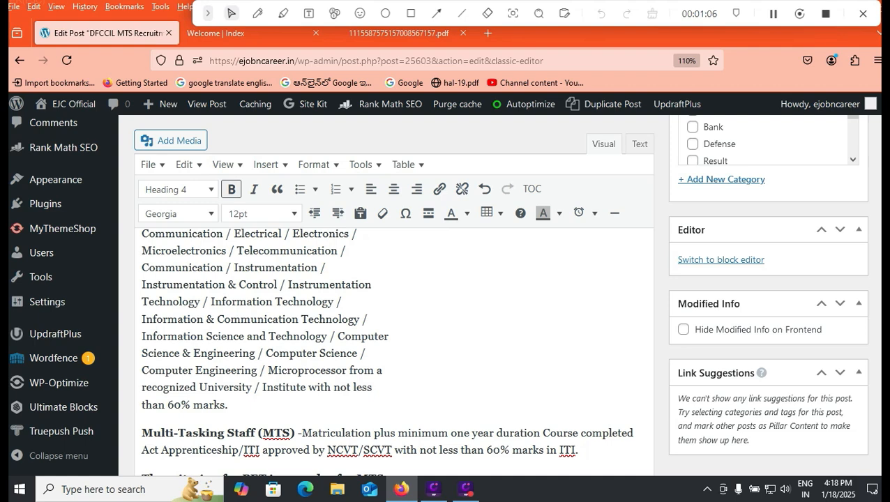
scroll(394, 352, down, 1)
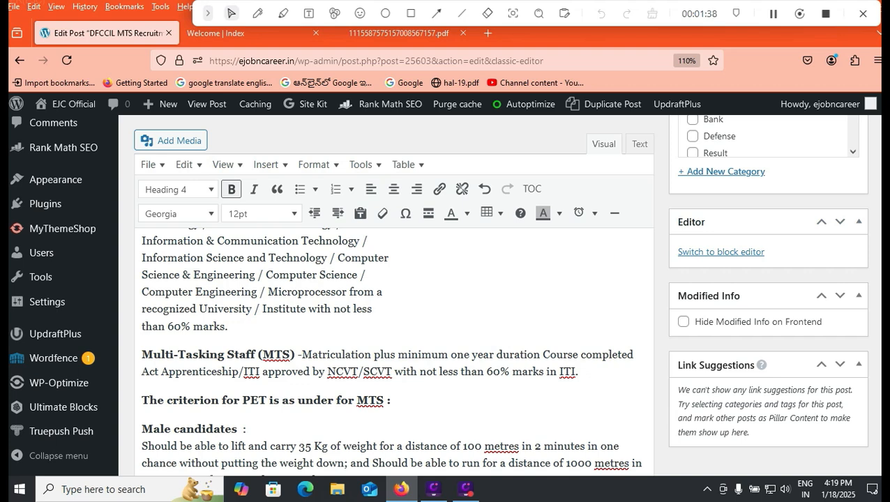
- Scroll the post down to Important Links, then return to the 'Welcome | Index' portal tab
scroll(394, 349, down, 3)
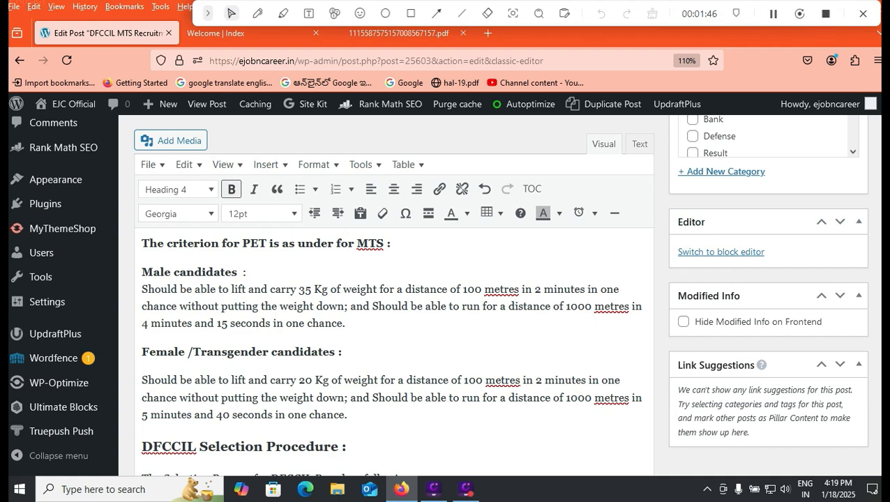
scroll(391, 349, down, 5)
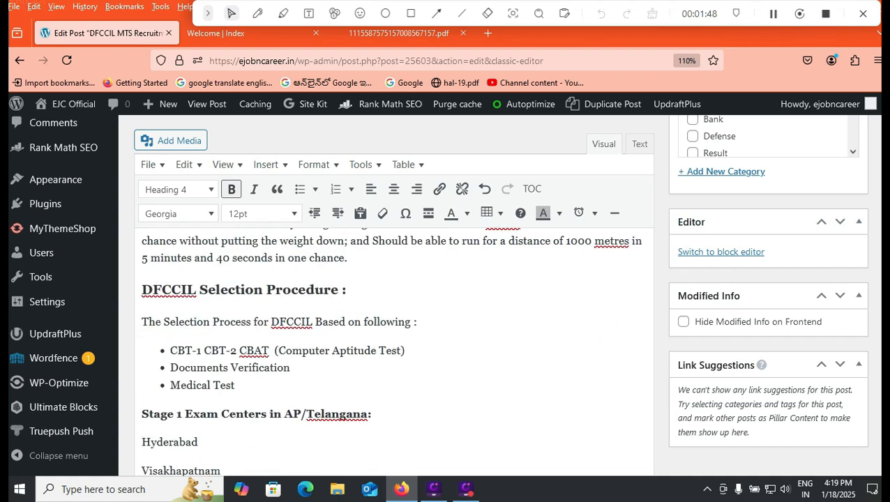
scroll(391, 349, down, 2)
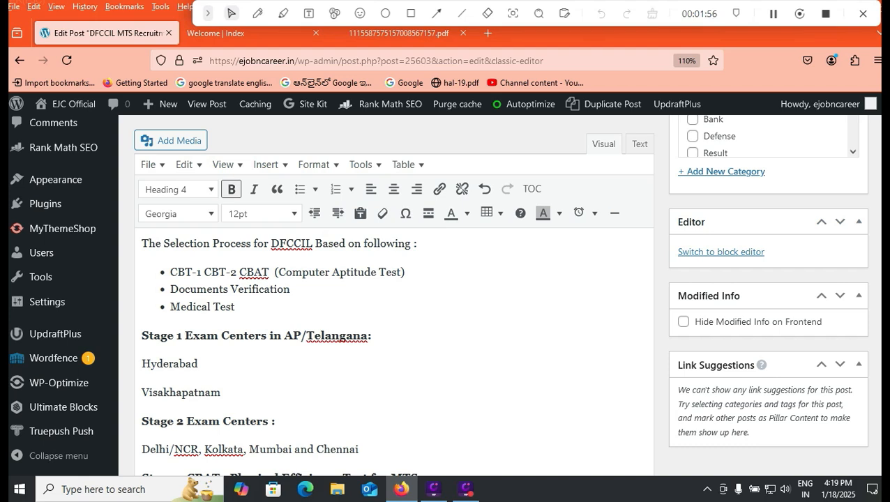
scroll(394, 352, down, 2)
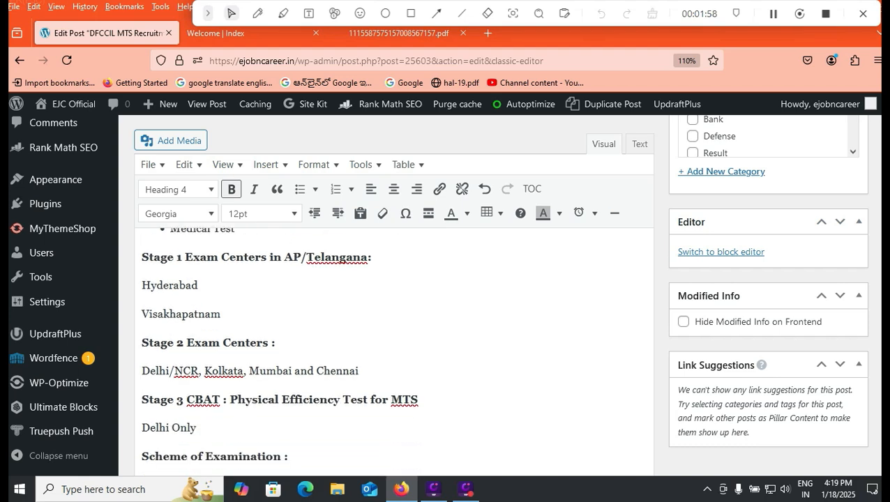
scroll(394, 352, down, 2)
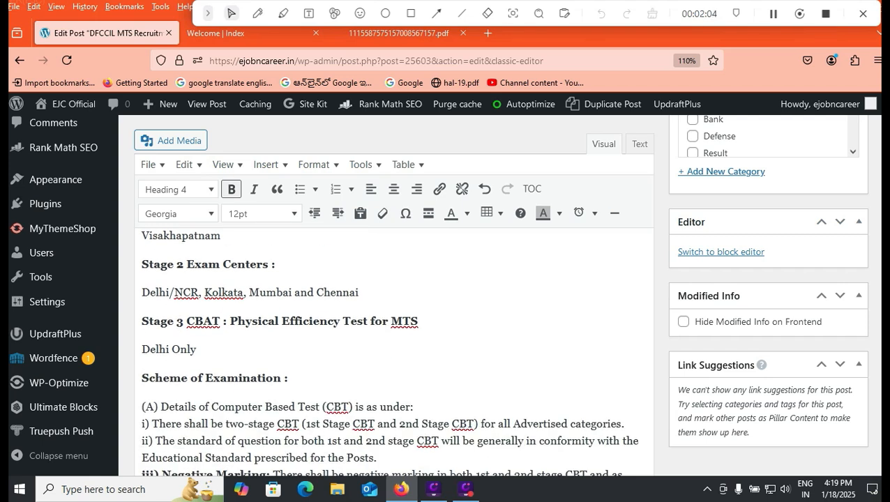
scroll(394, 349, down, 8)
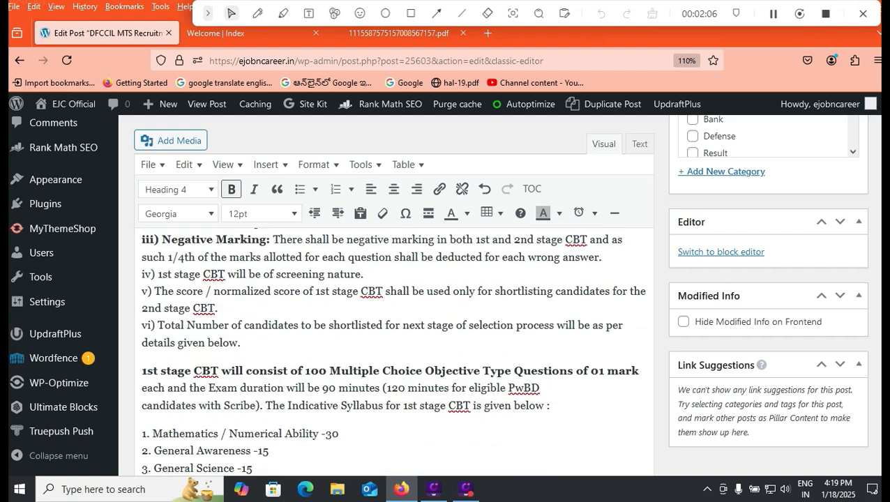
scroll(395, 349, down, 10)
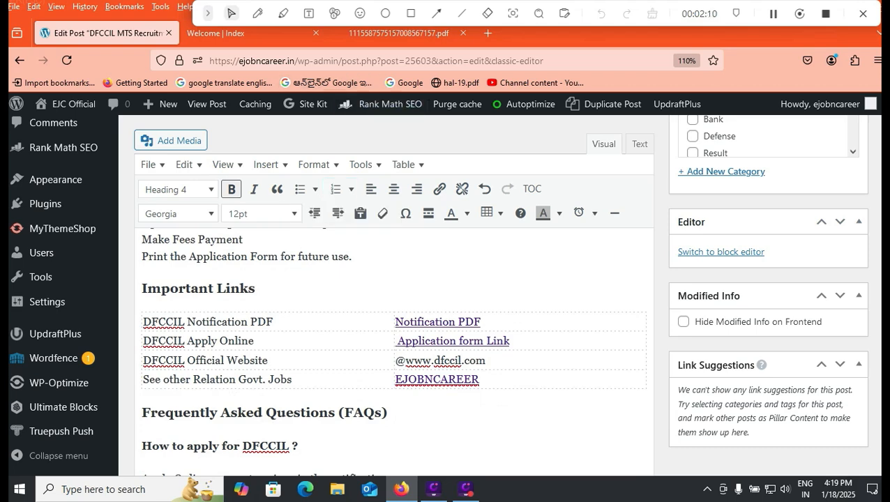
click(230, 33)
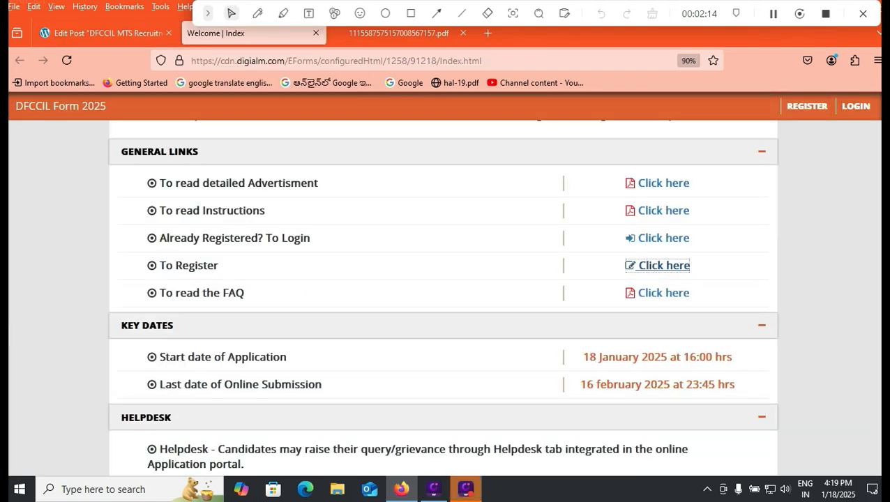
- Open the DFCCIL Registration Form 2025 page from the 'To Register' link under General Links
click(411, 13)
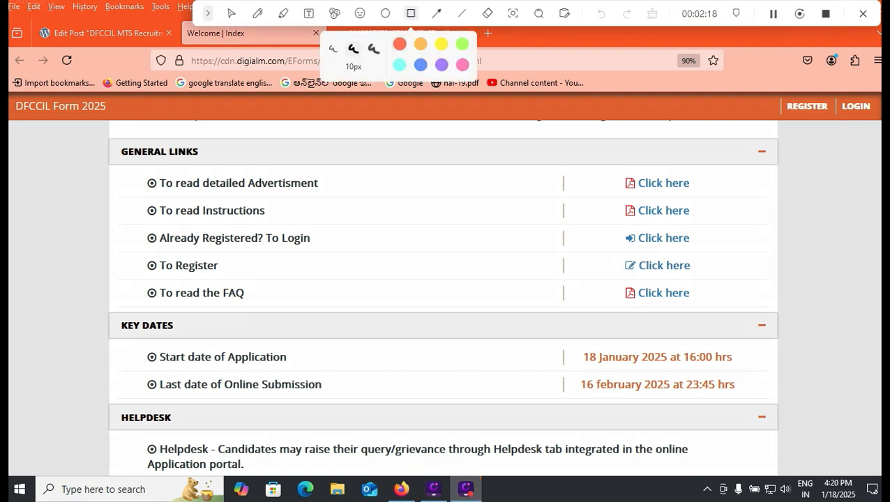
drag(613, 253, 709, 282)
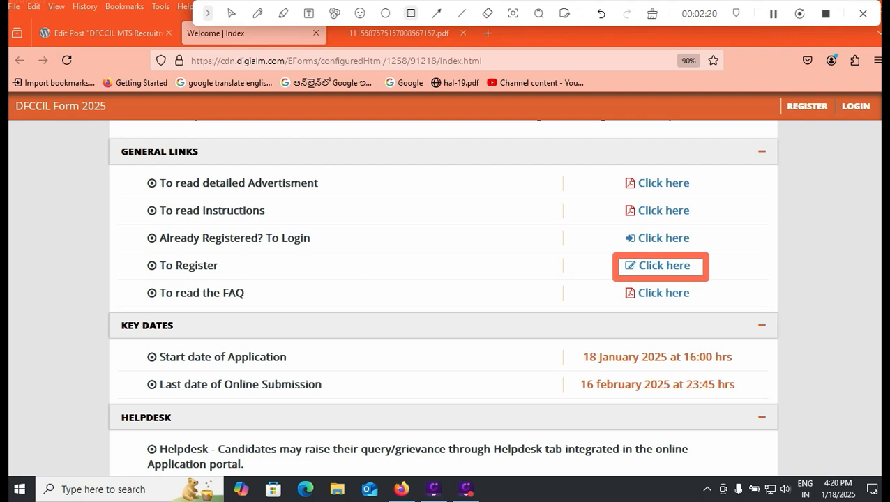
drag(244, 251, 274, 270)
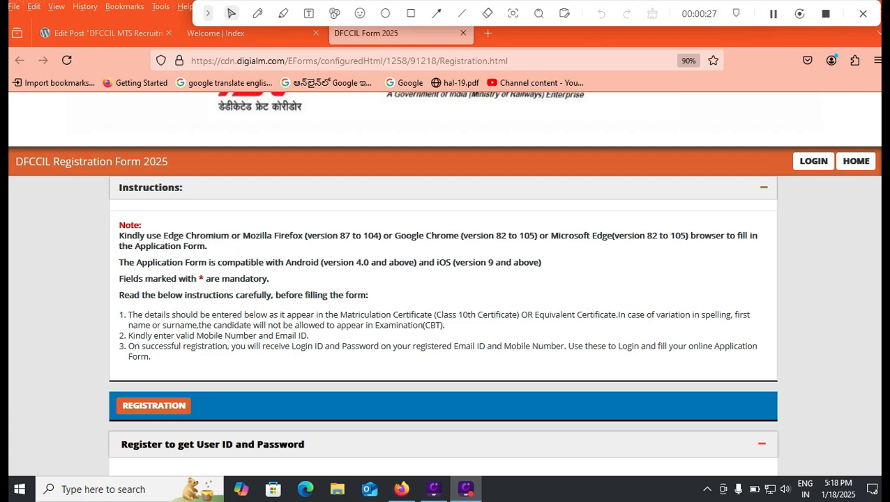
- Highlight the name-spelling warning and choose Multi Tasking Staff as the post
drag(266, 325, 360, 324)
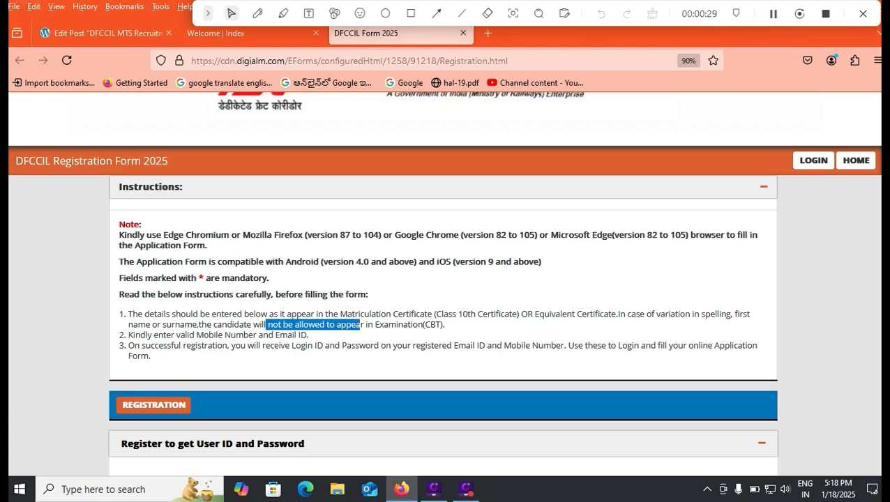
scroll(445, 314, down, 3)
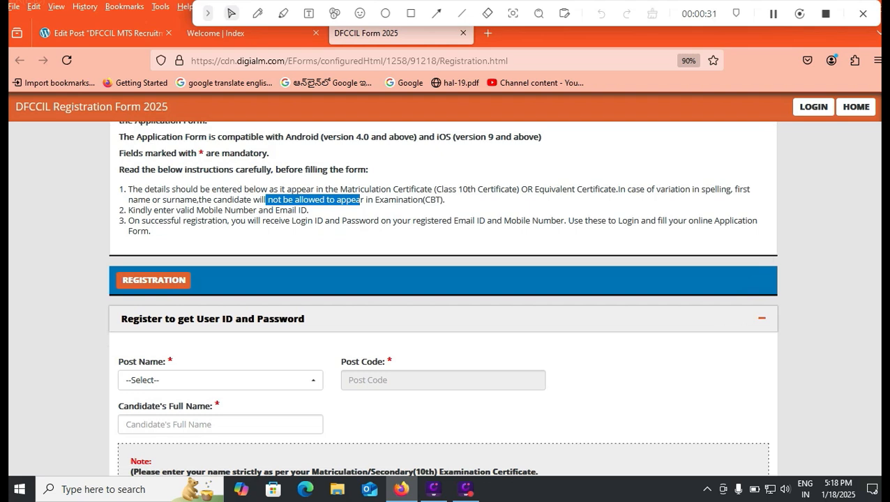
click(221, 380)
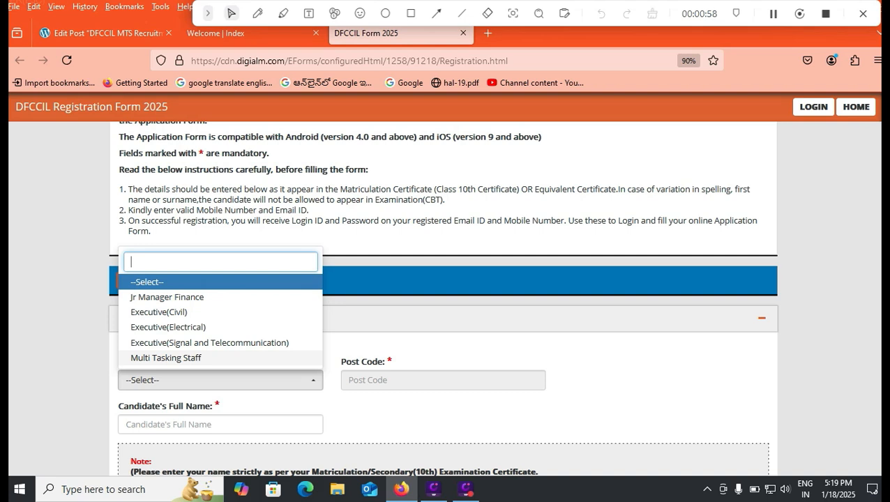
click(166, 358)
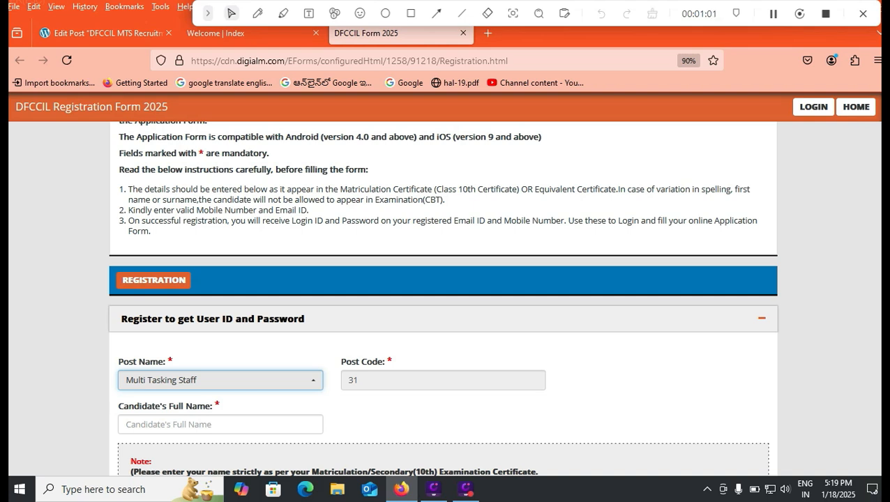
- Enter the candidate's full name in the Candidate's Full Name field
key(Tab)
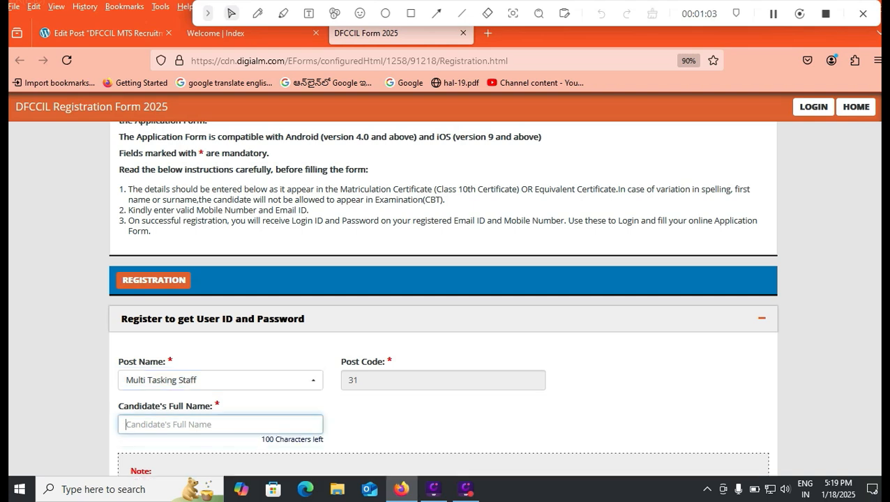
scroll(443, 297, down, 3)
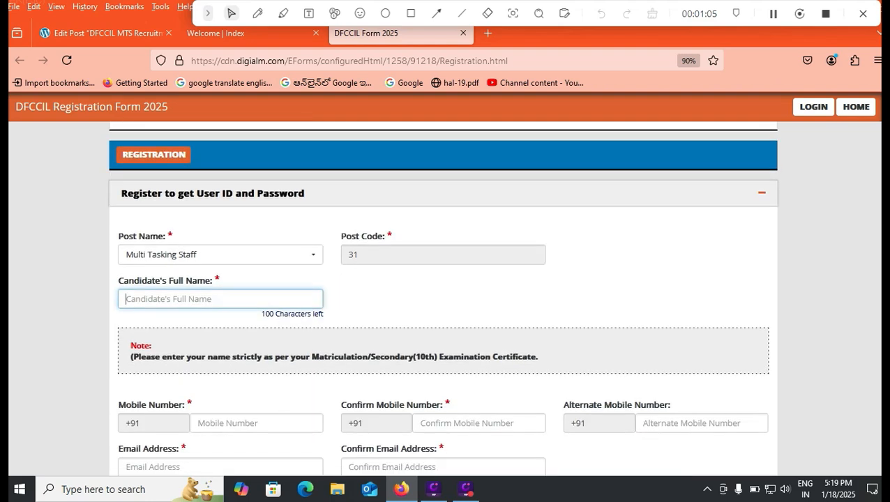
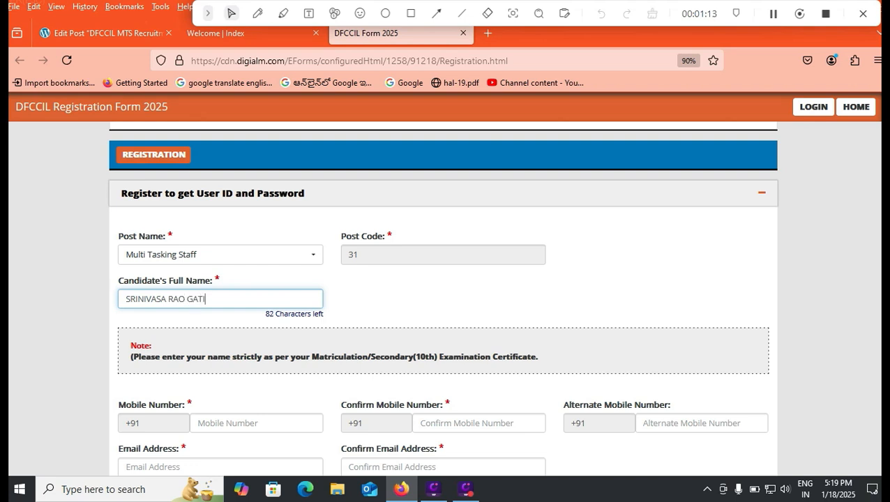
scroll(444, 299, down, 2)
click(256, 294)
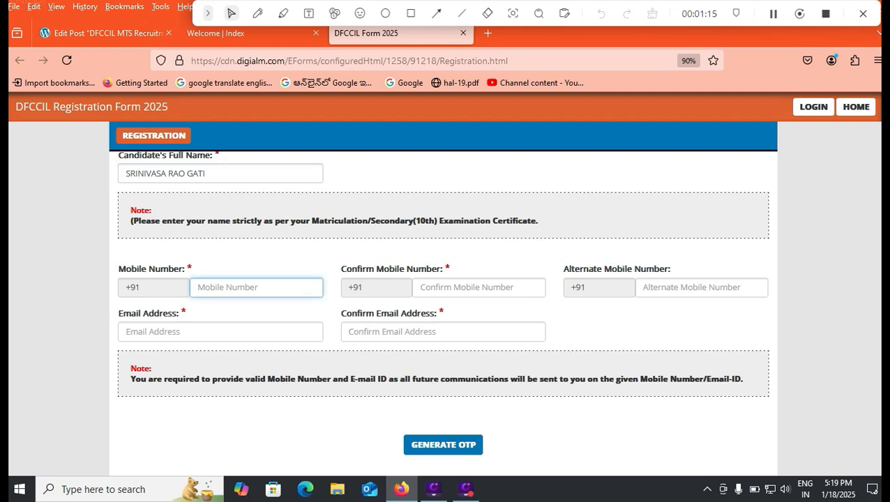
- Fill in the mobile number, alternate mobile number and e-mail address with its confirmation
text(9999999999)
key(Tab)
text(9999999999)
key(Tab)
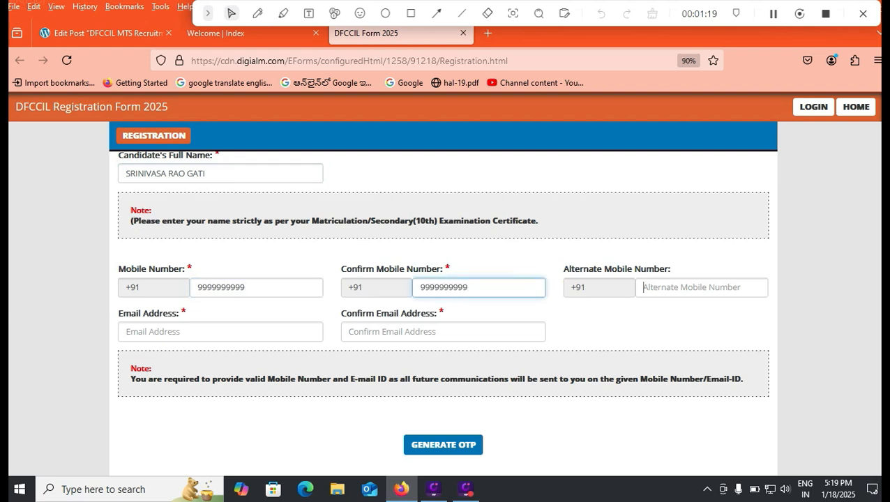
text(8888888888)
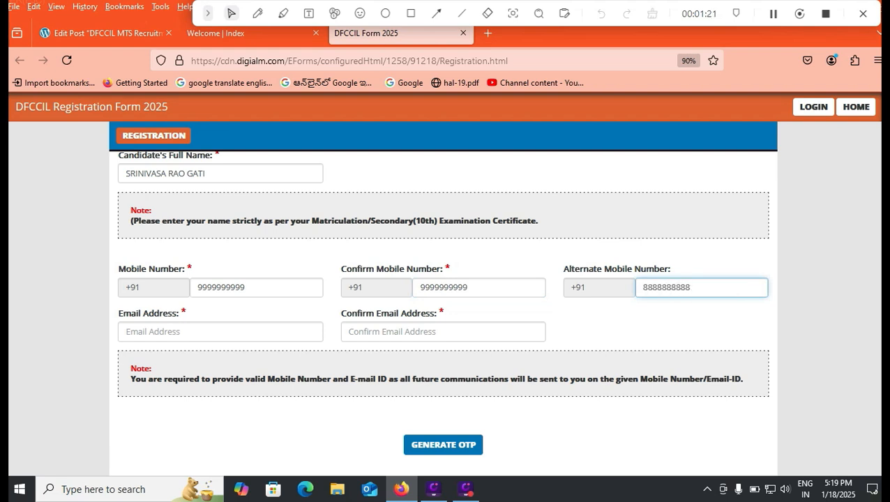
key(Tab)
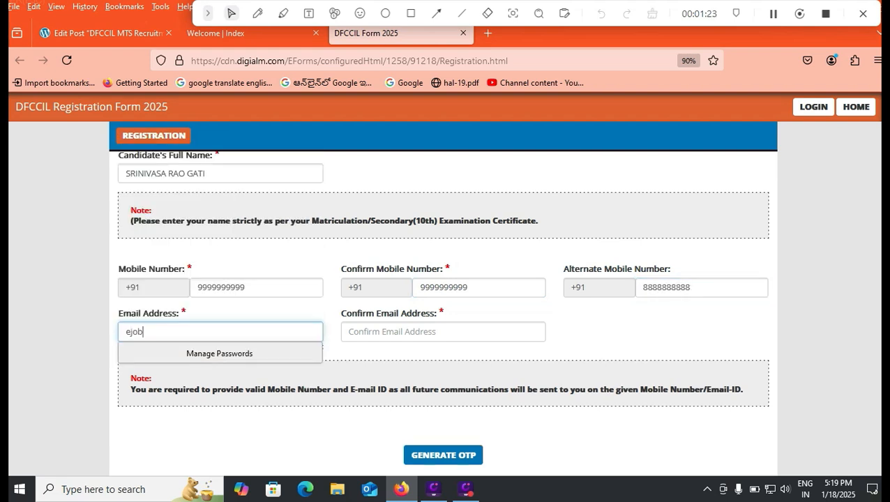
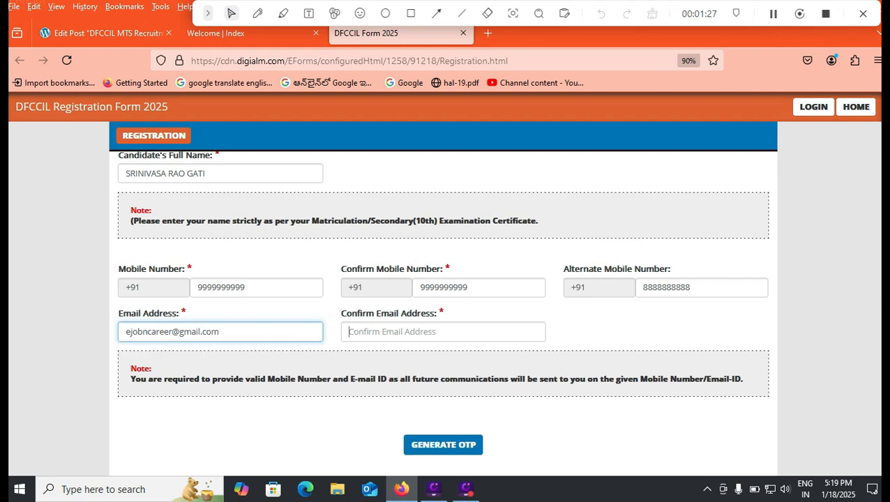
key(Tab)
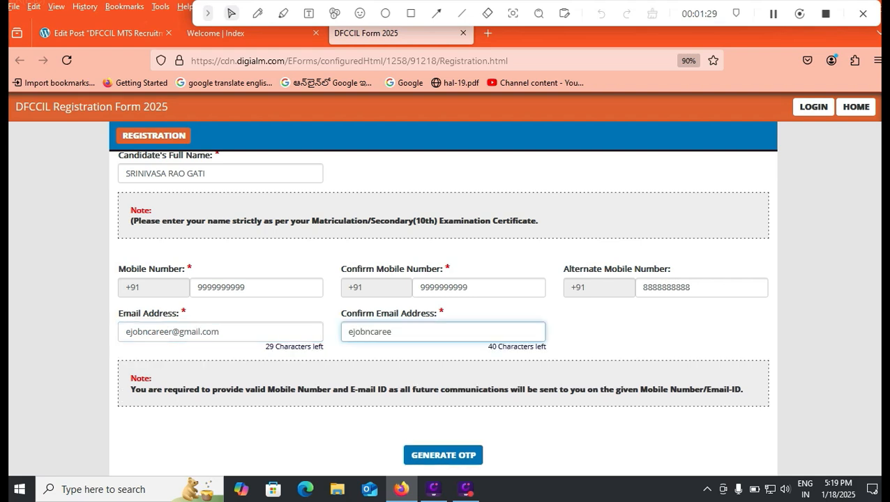
scroll(442, 312, down, 1)
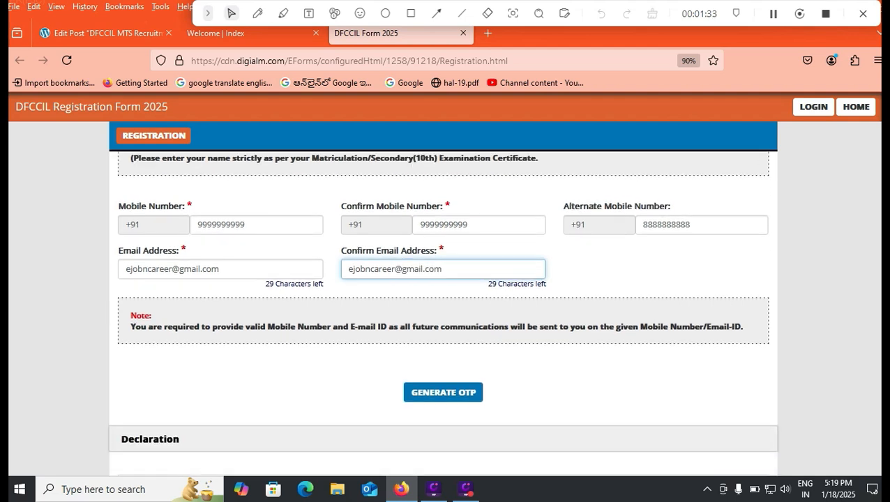
scroll(442, 313, down, 1)
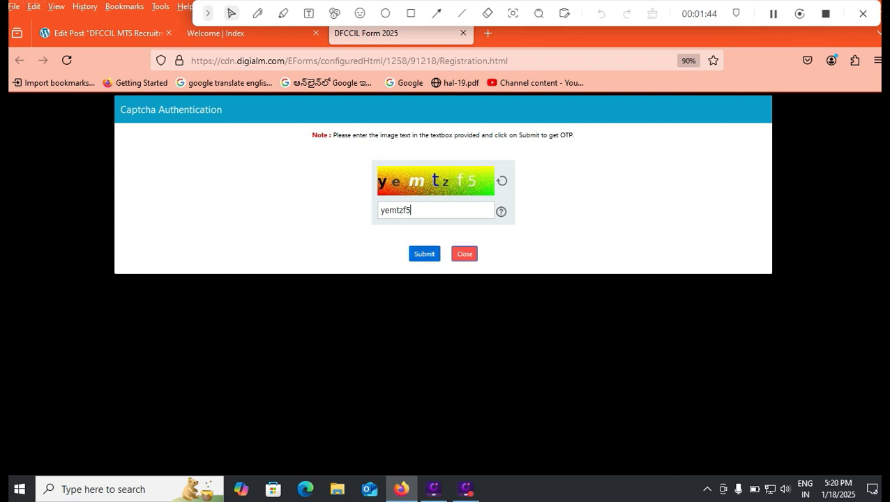
- Submit the captcha to receive the OTP and enter the received OTP
click(424, 254)
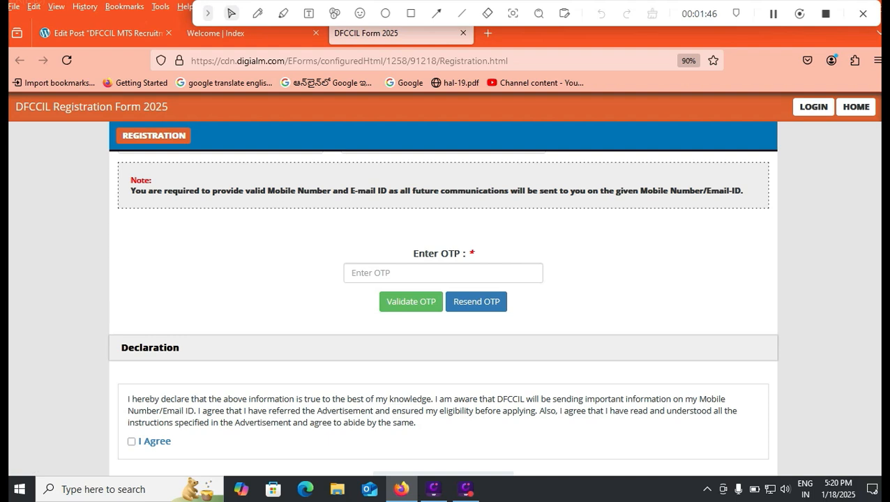
click(434, 274)
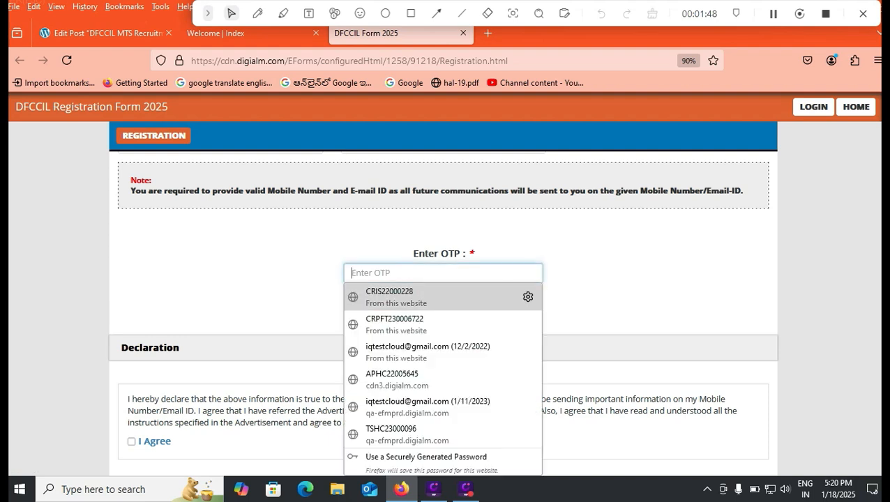
click(605, 284)
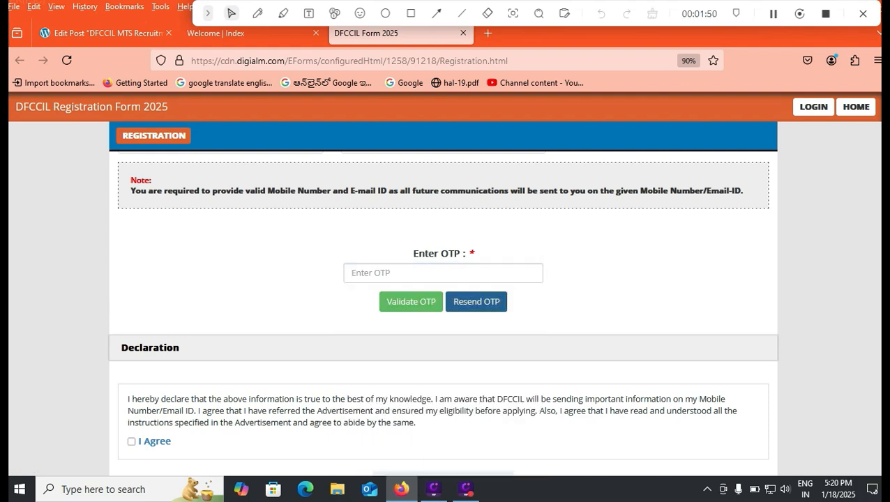
- Agree to the declaration and bring up the details verification table
scroll(477, 301, down, 2)
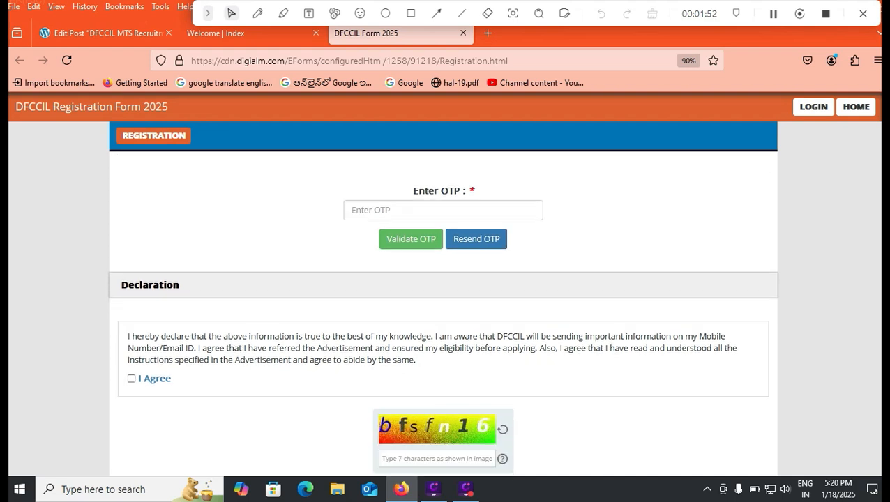
click(131, 379)
scroll(131, 379, down, 2)
scroll(443, 314, down, 1)
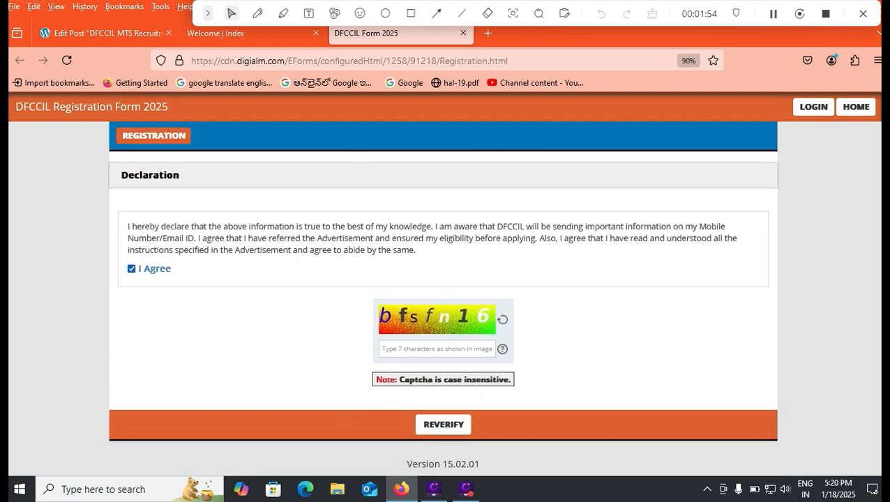
click(411, 13)
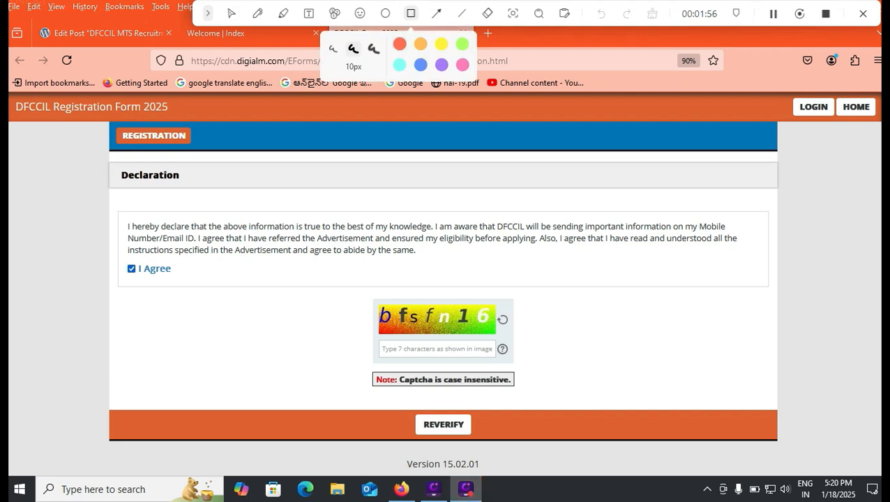
drag(390, 403, 493, 447)
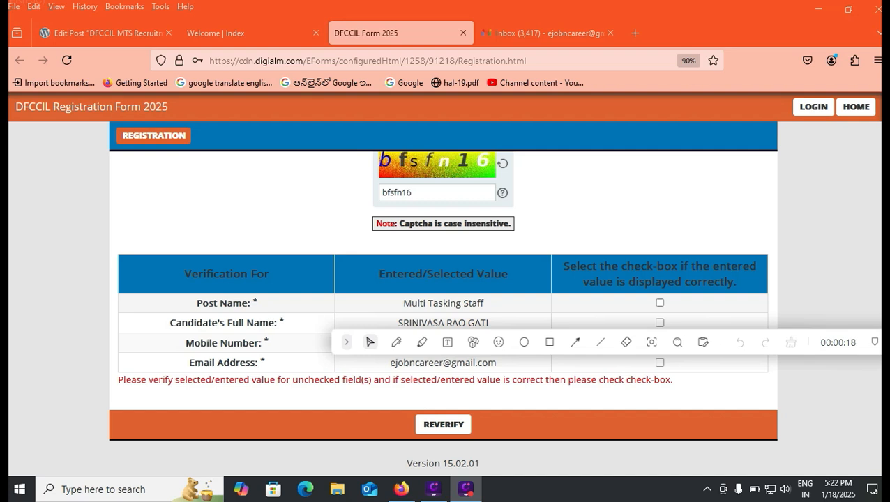
- Confirm the post name and full name rows, re-verify, and submit to reach the no-modification warning
click(660, 303)
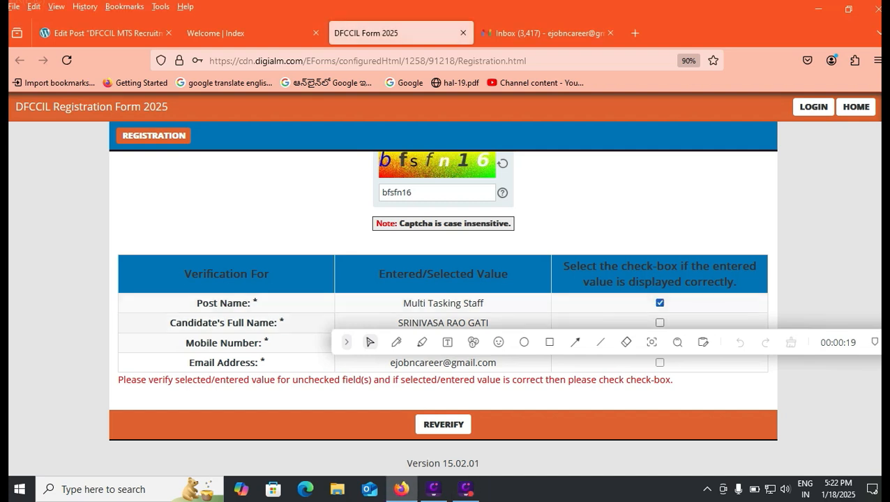
click(660, 322)
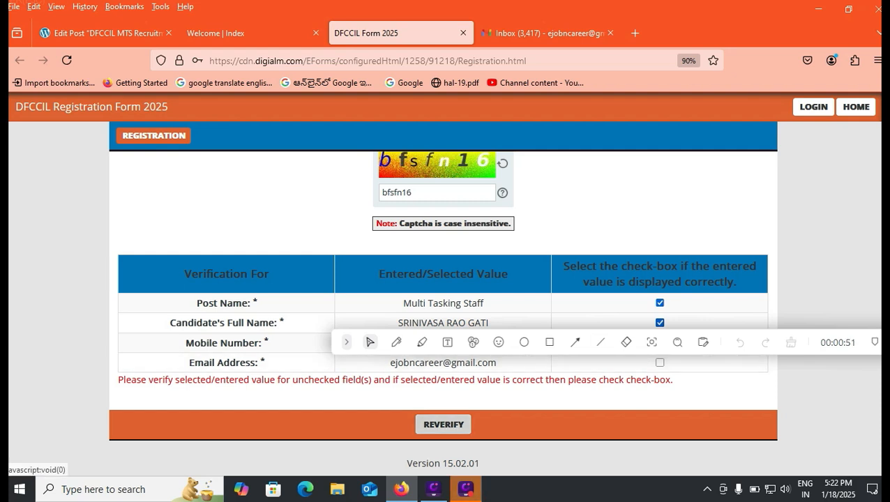
click(444, 424)
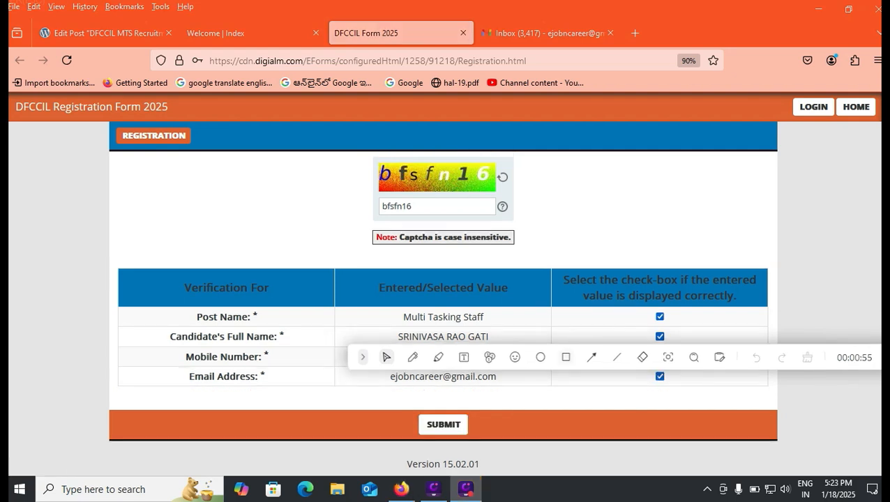
click(566, 357)
mouse_move(402, 409)
mouse_down()
mouse_move(448, 441)
mouse_move(478, 441)
mouse_up()
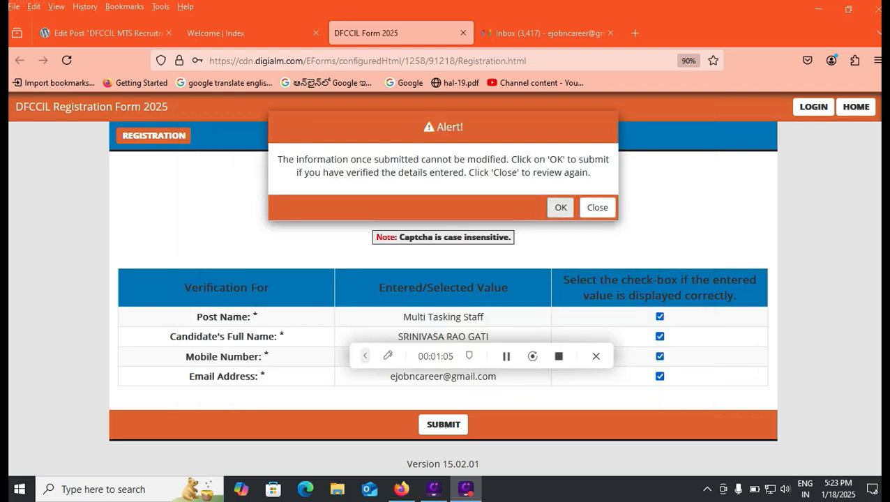
- Accept the warning, submit, agree to the Privacy Notice and confirm to complete registration
click(561, 208)
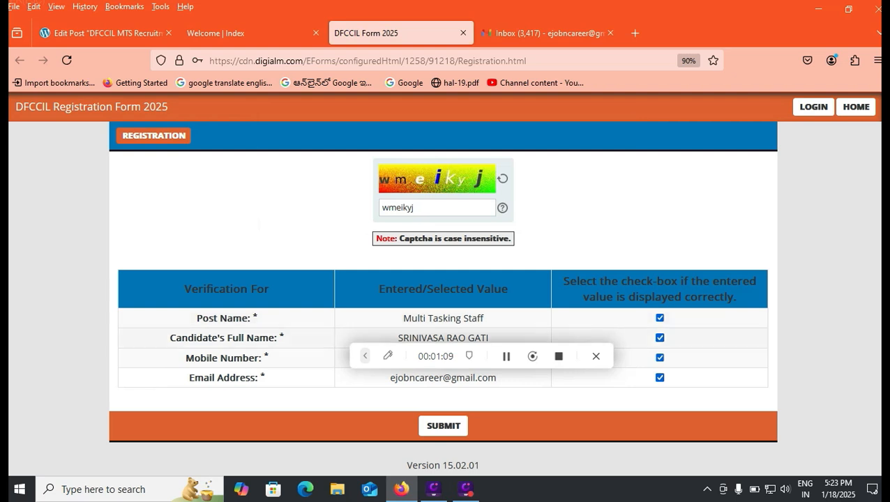
click(443, 426)
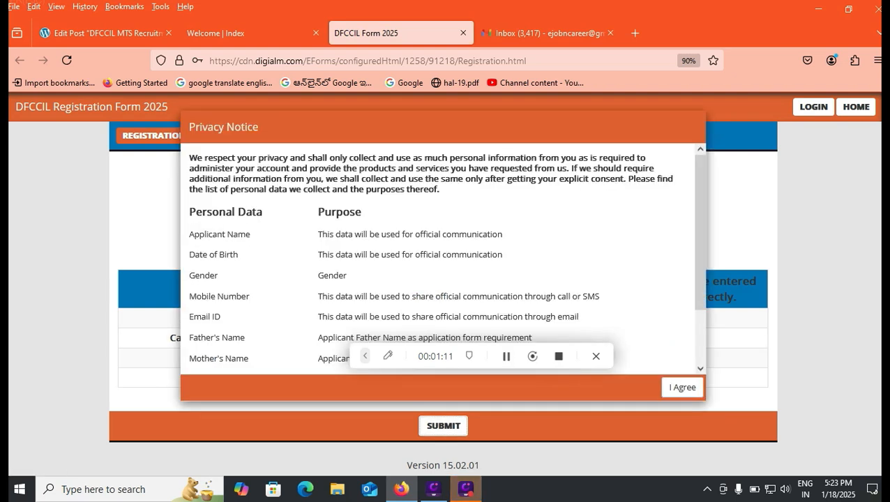
click(682, 369)
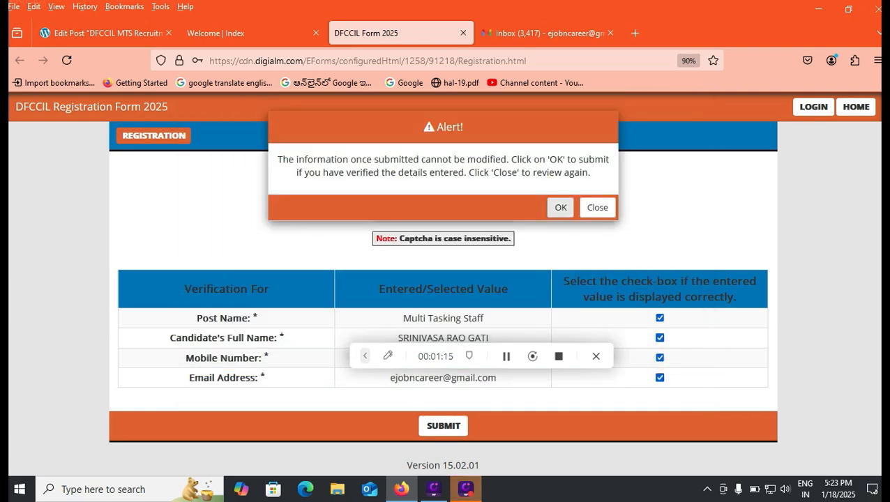
click(561, 207)
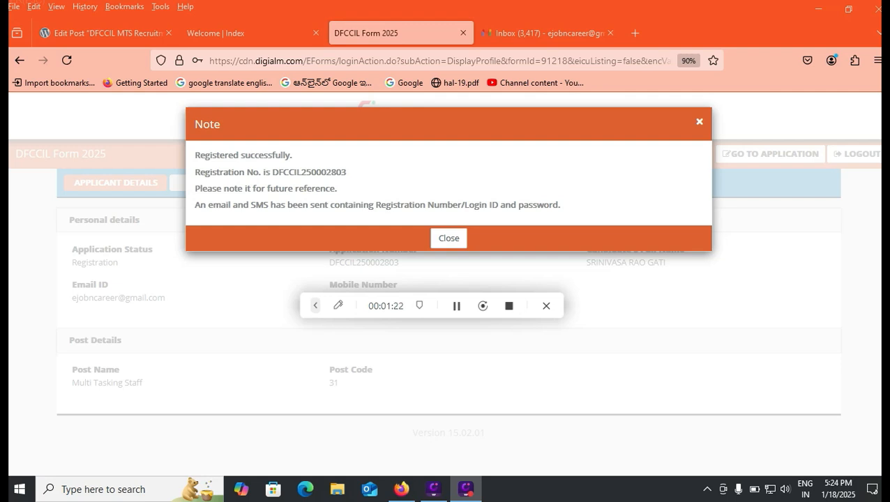
click(315, 306)
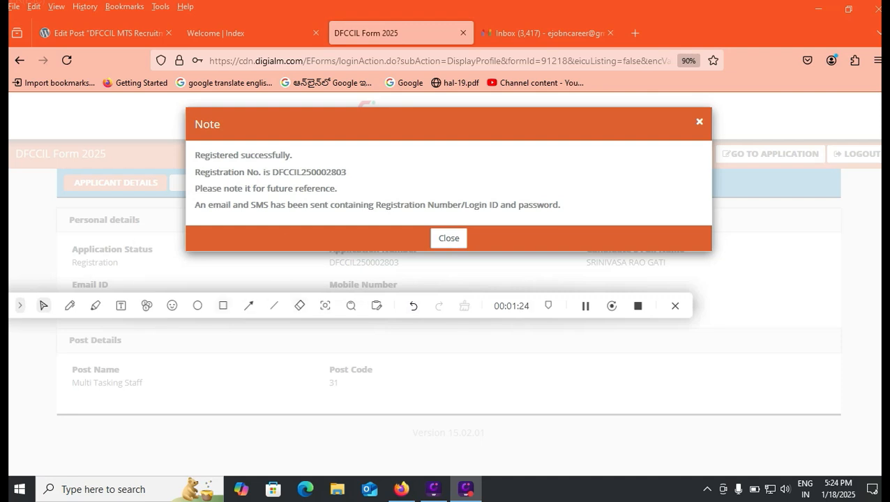
click(224, 306)
- Set Gender to Male and Nationality to 'A citizen of India' on the application form
drag(712, 140, 833, 169)
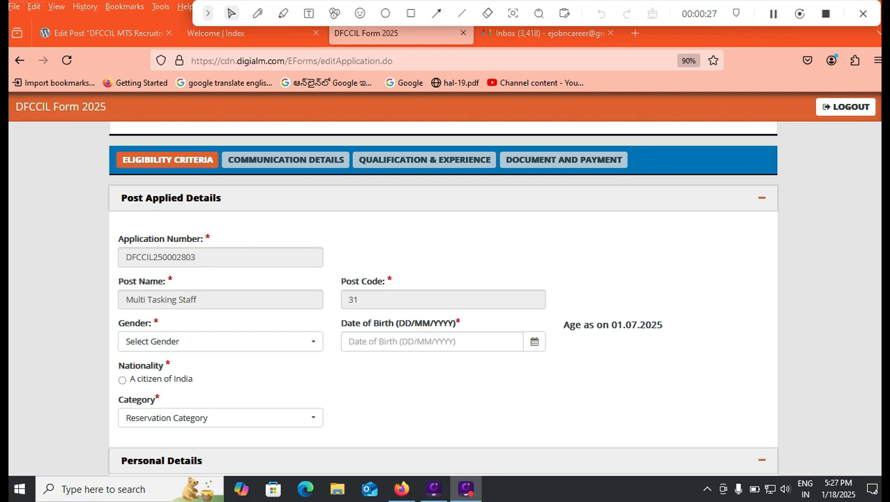
click(221, 342)
click(140, 403)
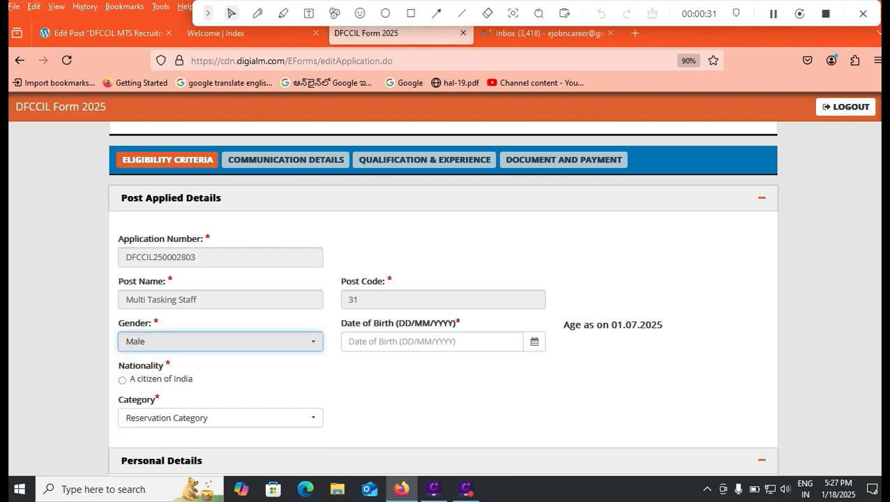
click(122, 380)
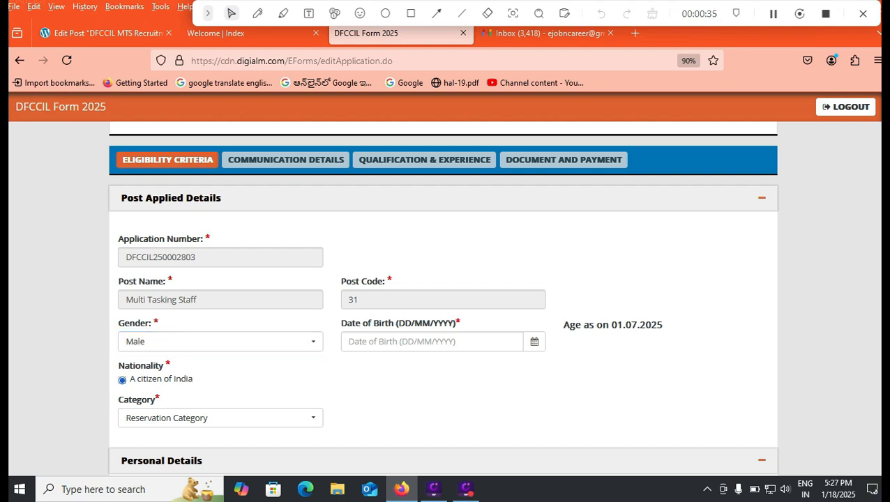
- Review the WordPress post's fee and age-limit details, then return to the DFCCIL Form 2025 tab
click(106, 34)
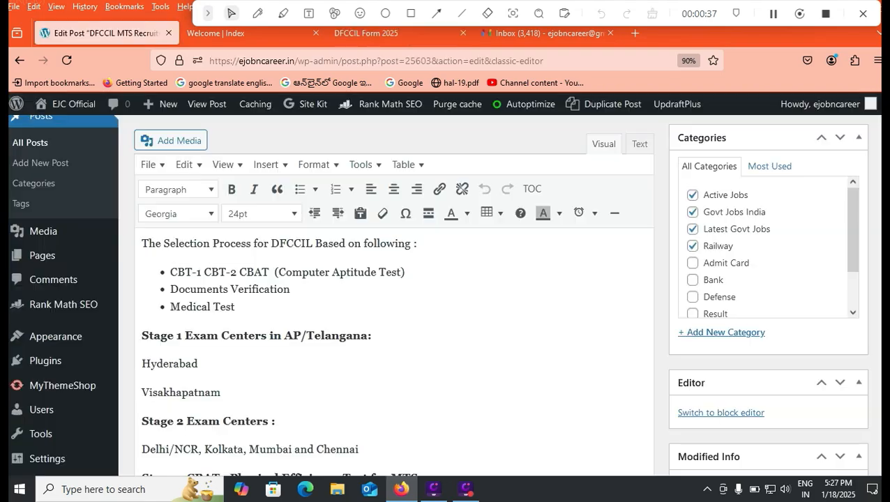
scroll(419, 363, up, 6)
scroll(418, 362, up, 10)
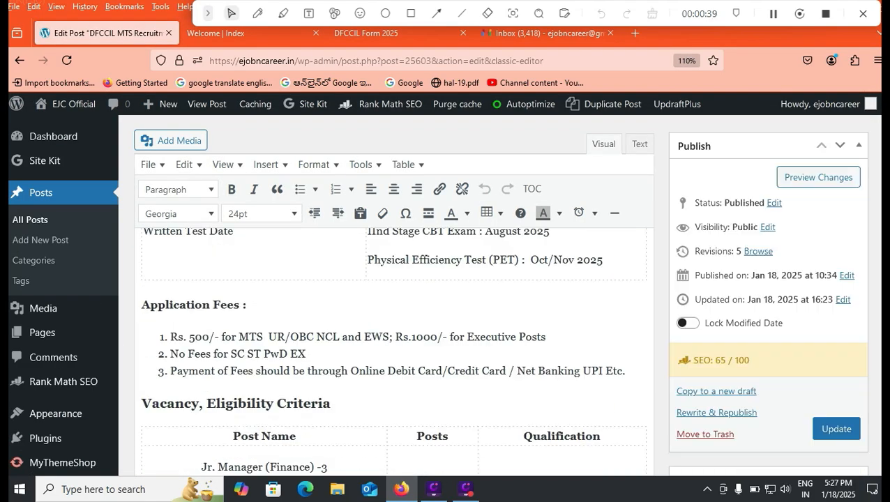
scroll(395, 349, down, 15)
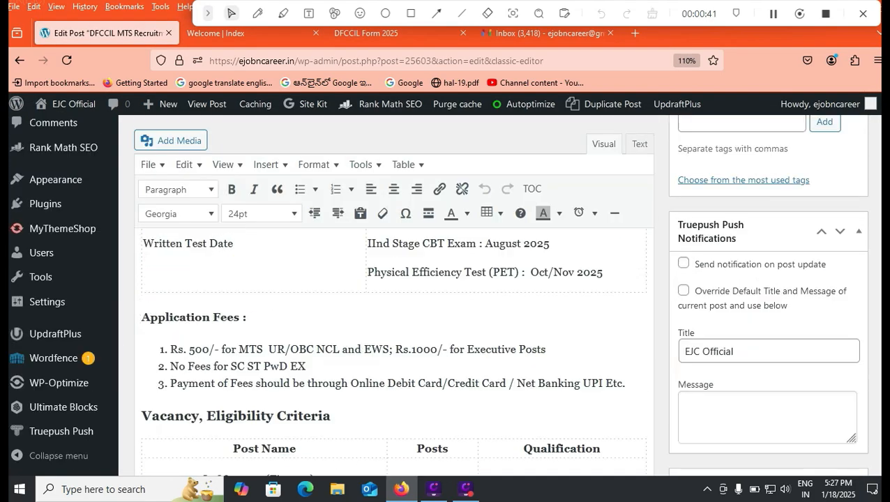
scroll(394, 349, down, 2)
scroll(394, 349, up, 2)
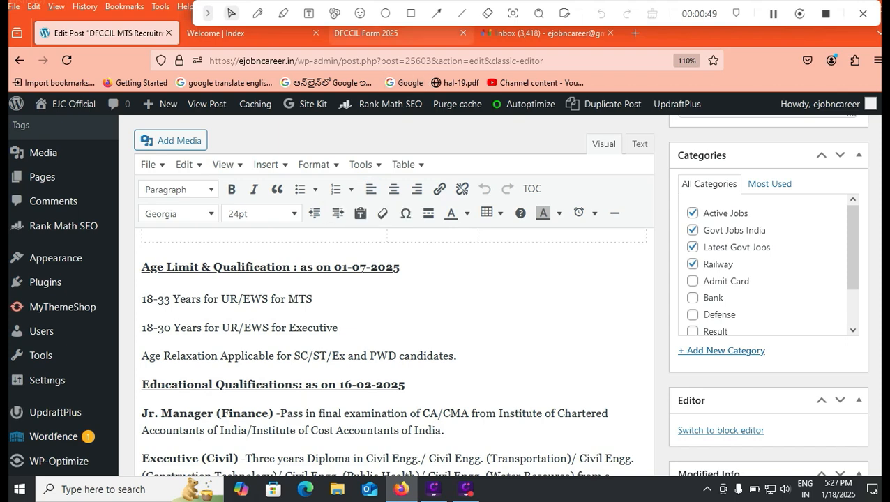
click(364, 33)
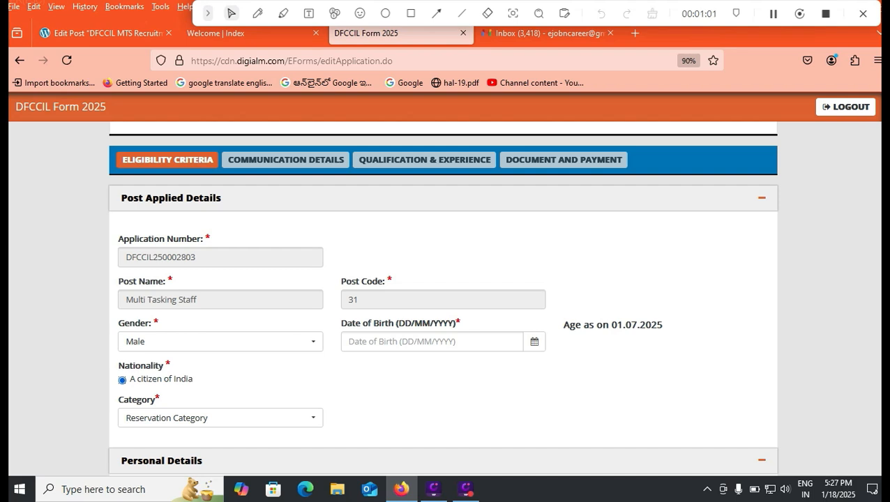
- Set the date of birth to 05/01/2000 with the date picker
click(434, 342)
click(385, 222)
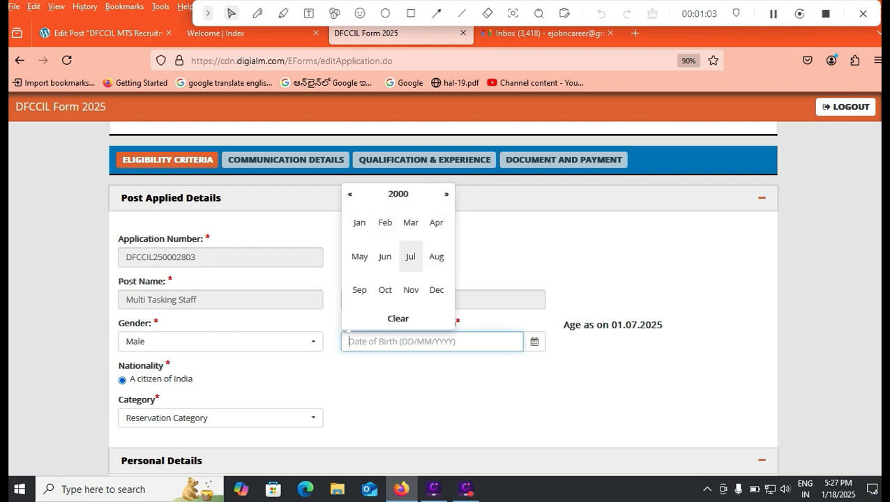
click(359, 222)
click(404, 231)
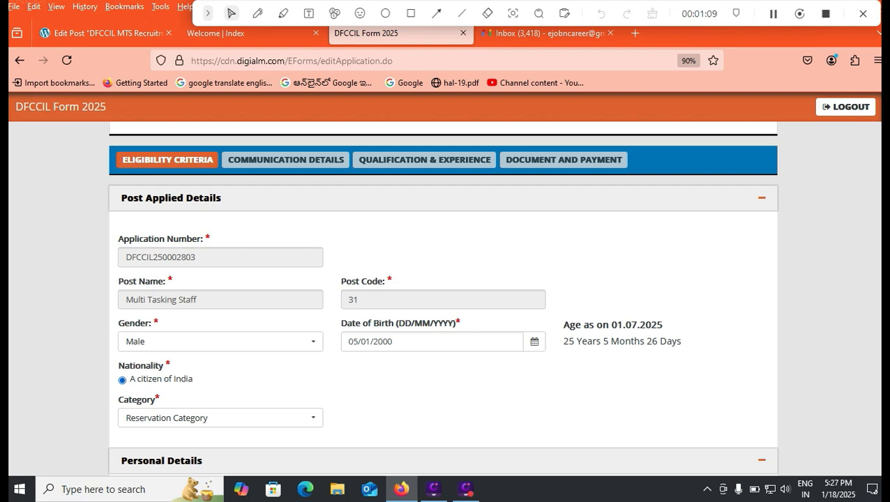
- Set the reservation category to OBC (NCL)
click(220, 418)
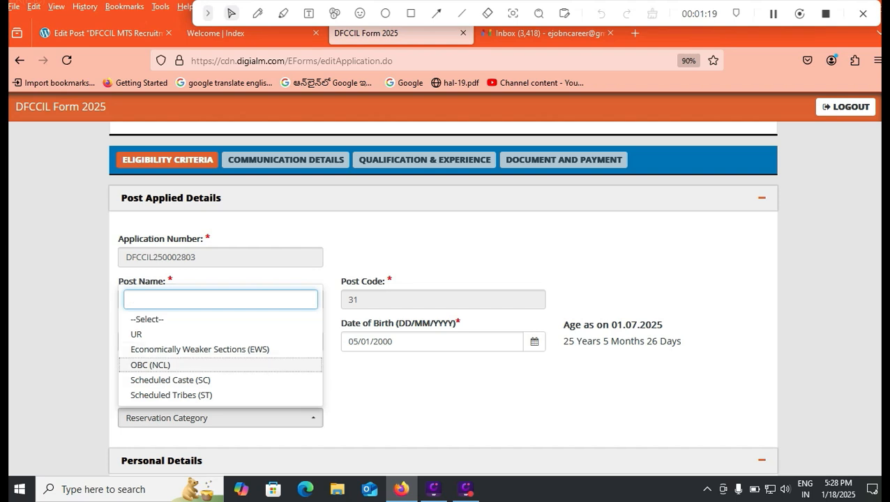
click(151, 365)
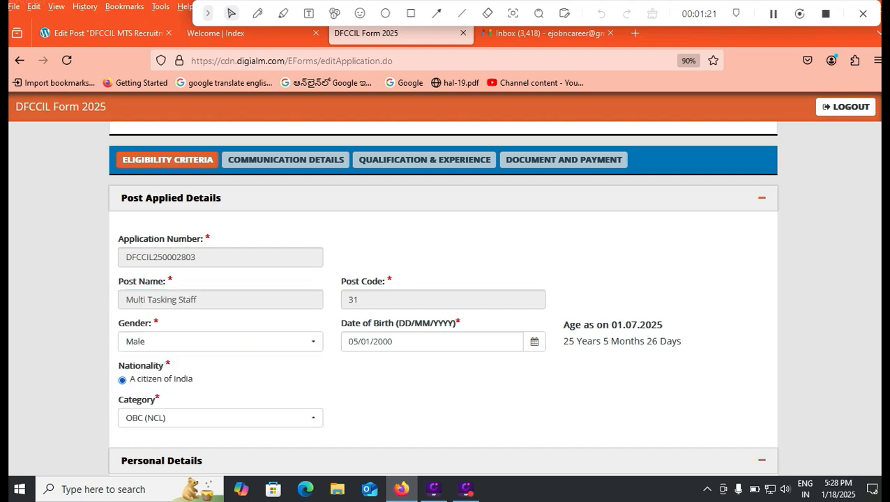
scroll(443, 300, down, 3)
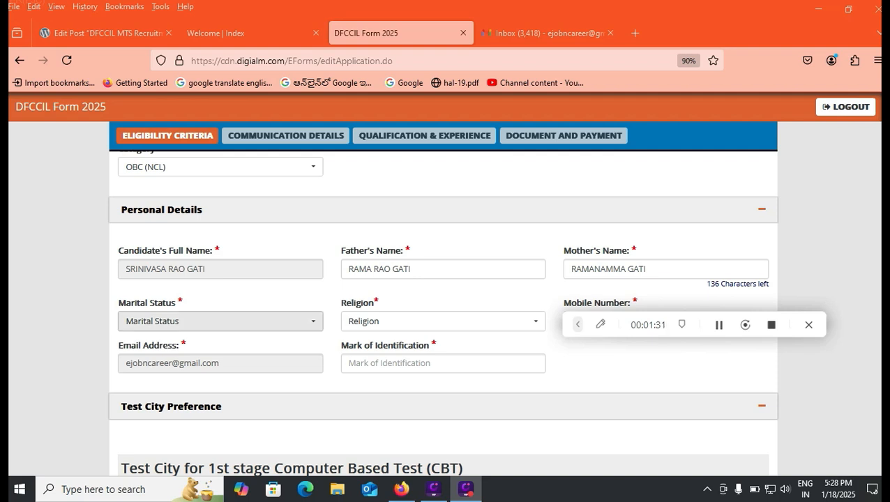
- Set marital status to Unmarried, leaving Religion unchanged
click(262, 322)
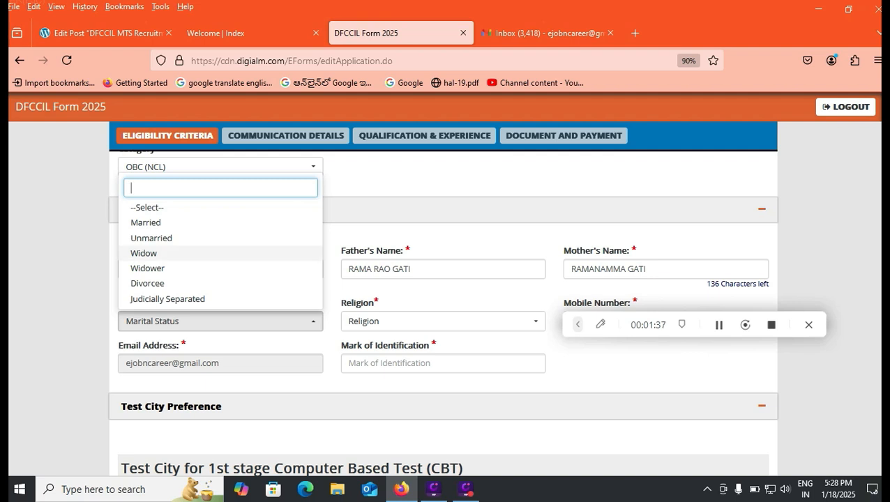
click(150, 237)
click(443, 321)
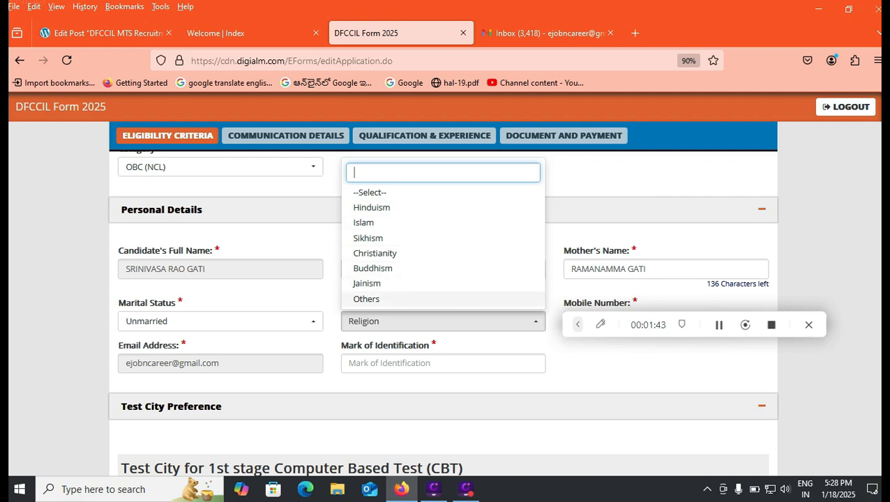
click(447, 384)
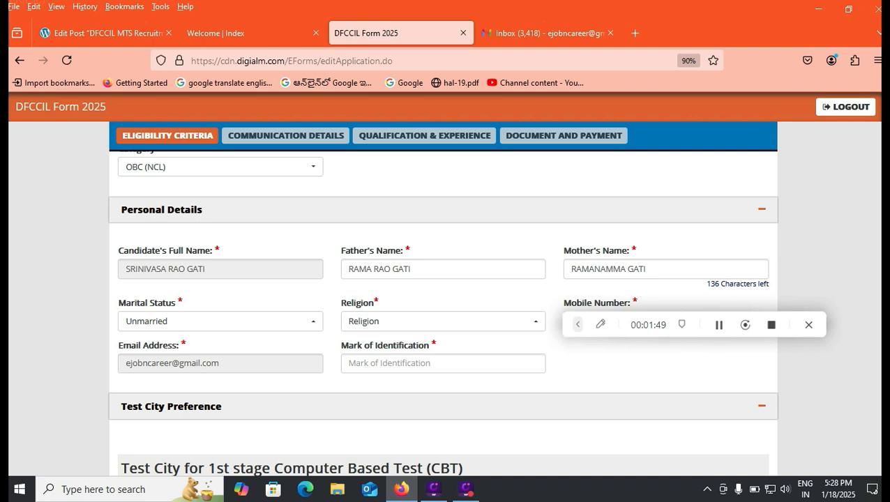
- Enter 'RIGHT HAND MIDDLE' as the mark of identification
click(443, 363)
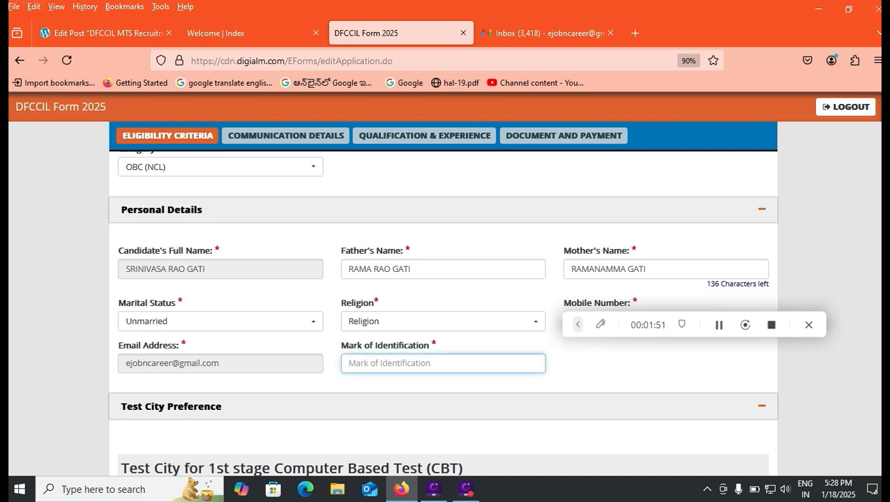
text(RIGHT HA)
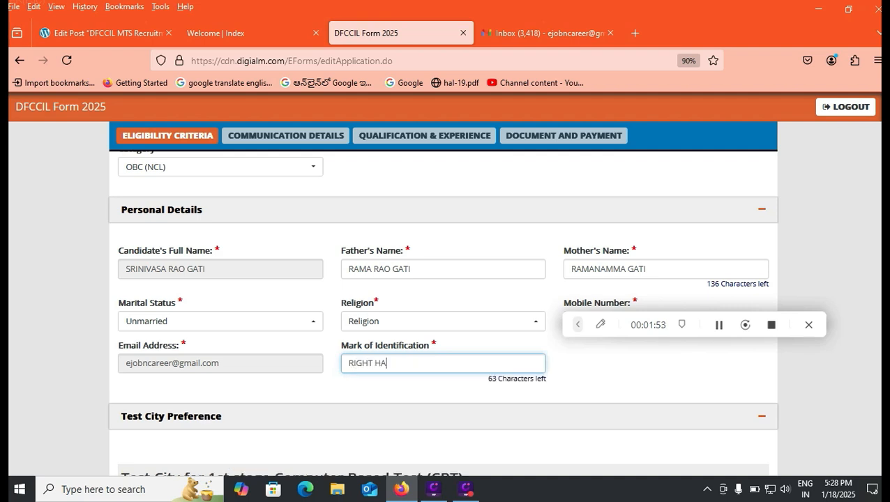
text(ND MIDDLE)
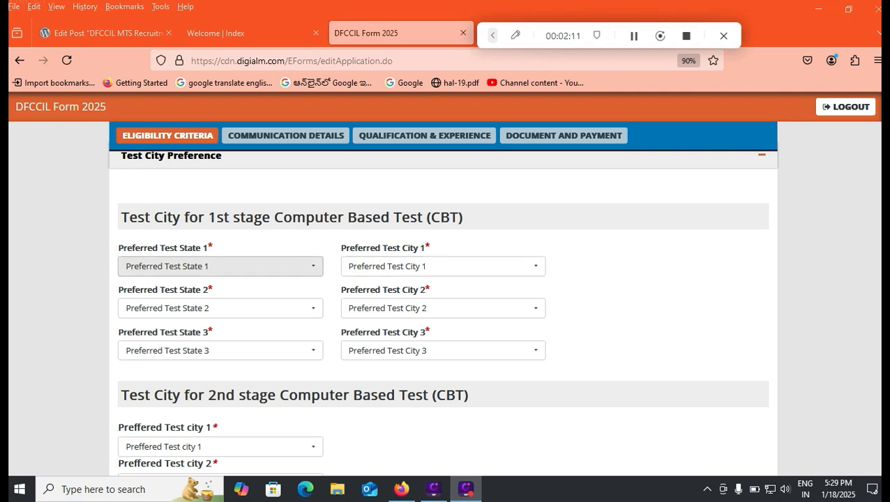
click(217, 266)
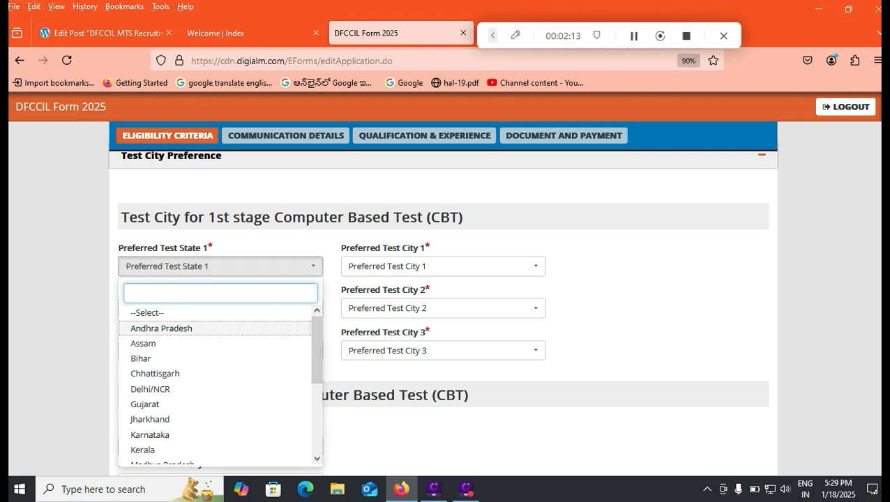
- Set preferred test state 1 to Telangana and test city 1 to Hyderabad
click(161, 329)
click(443, 266)
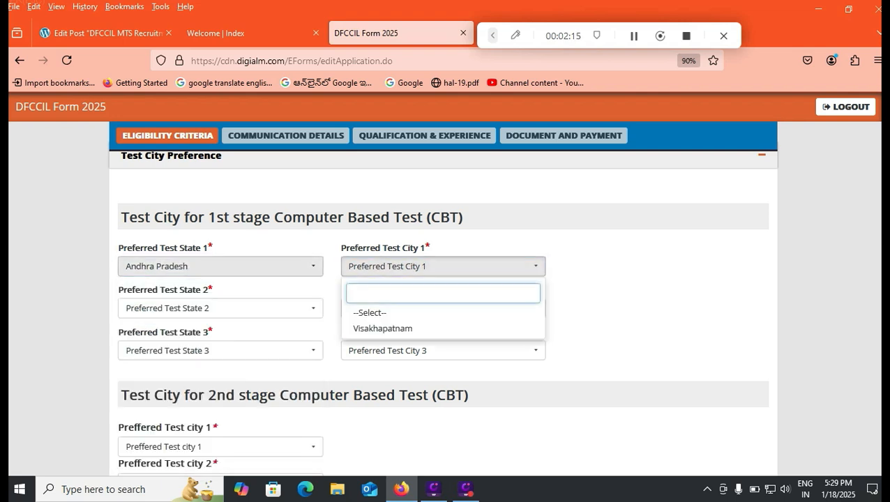
click(220, 266)
scroll(210, 391, down, 2)
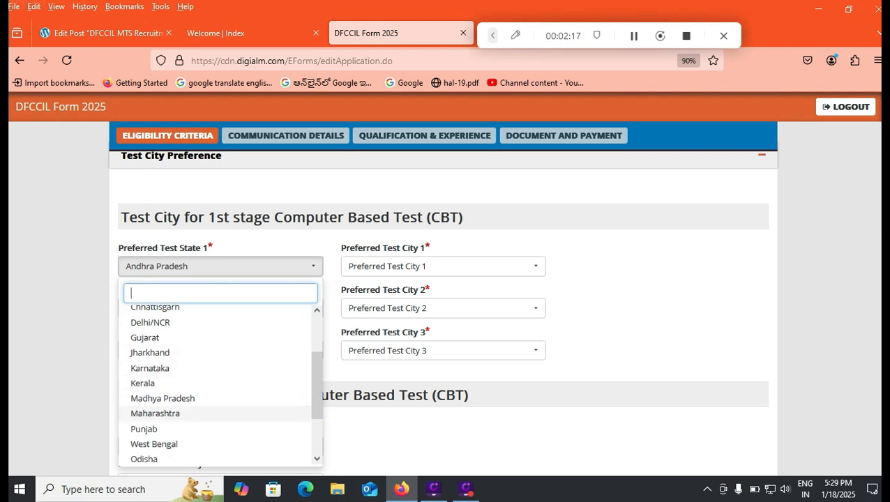
scroll(216, 419, down, 3)
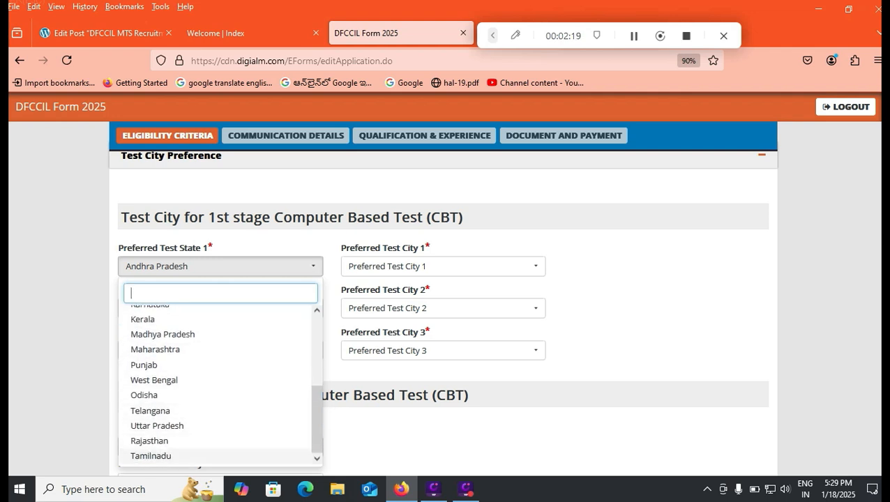
click(151, 411)
click(443, 267)
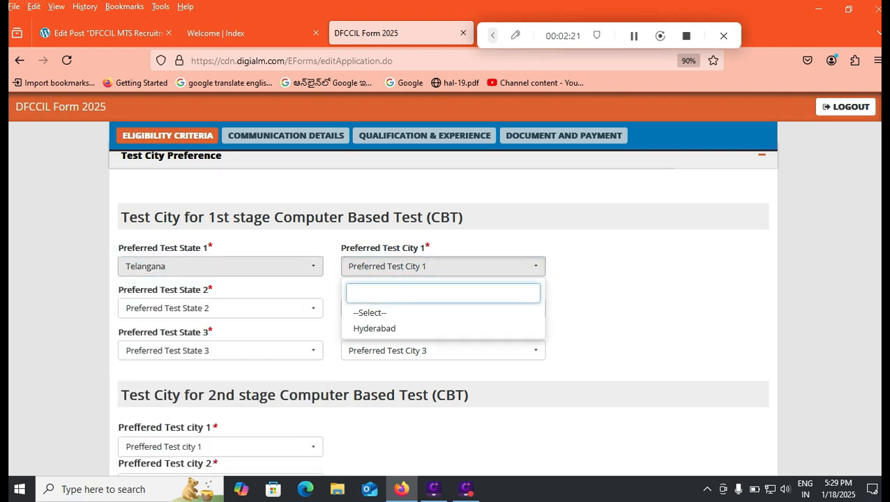
click(375, 328)
- Set preferred test state 2 to Andhra Pradesh and test city 2 to Visakhapatnam
click(221, 308)
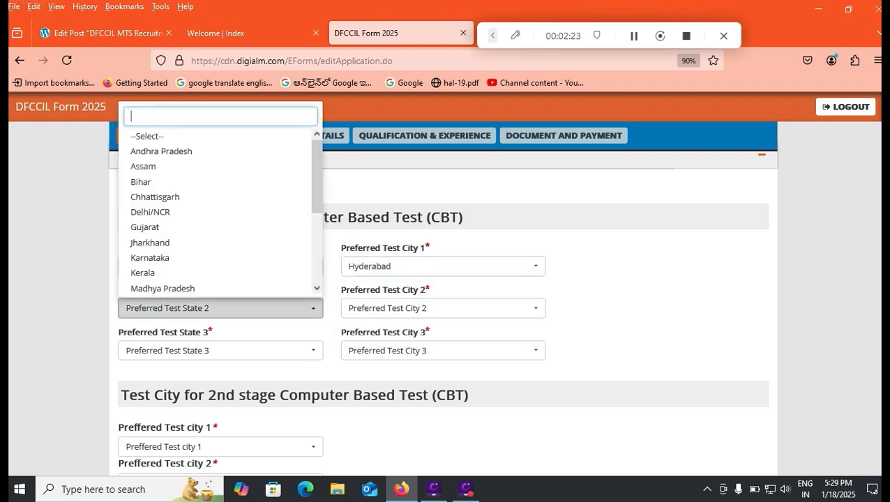
click(161, 151)
click(443, 308)
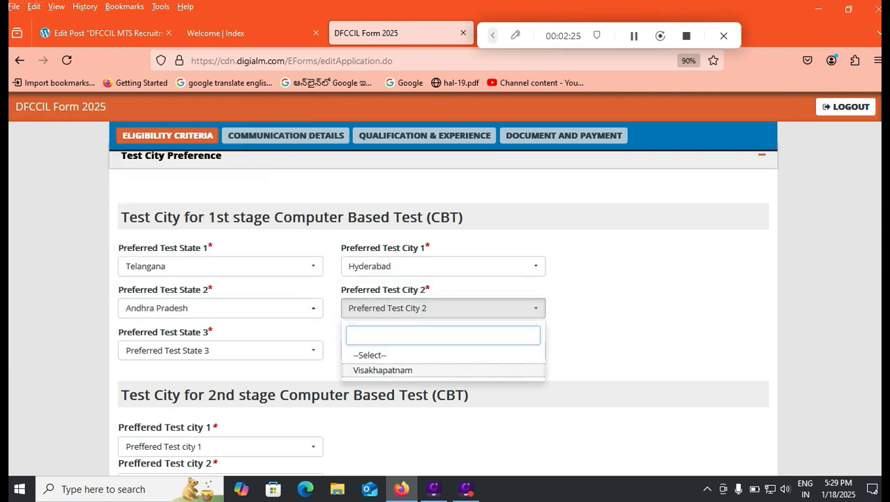
click(382, 370)
- Set preferred test state 3 to Tamilnadu and test city 3 to Chennai
click(220, 350)
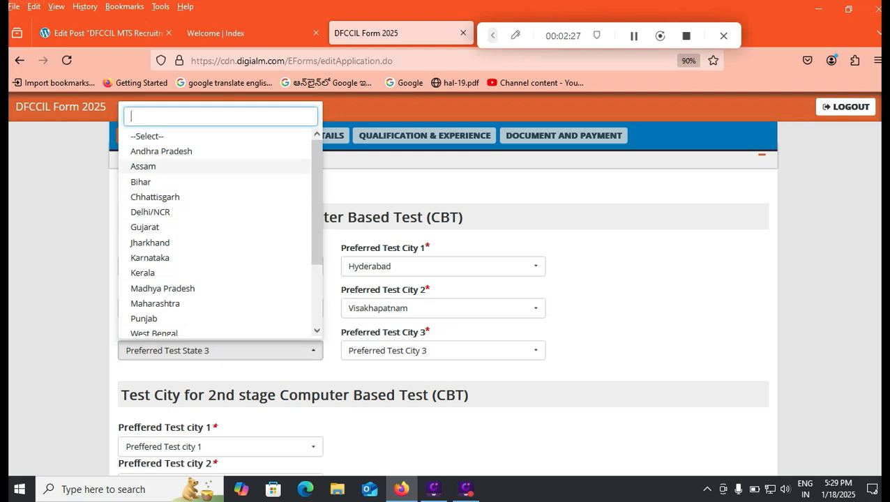
scroll(210, 264, down, 2)
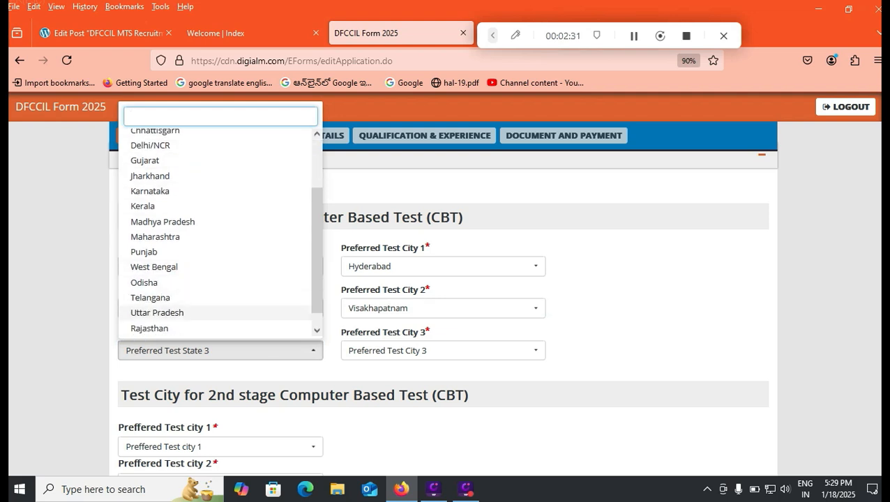
scroll(209, 297, down, 1)
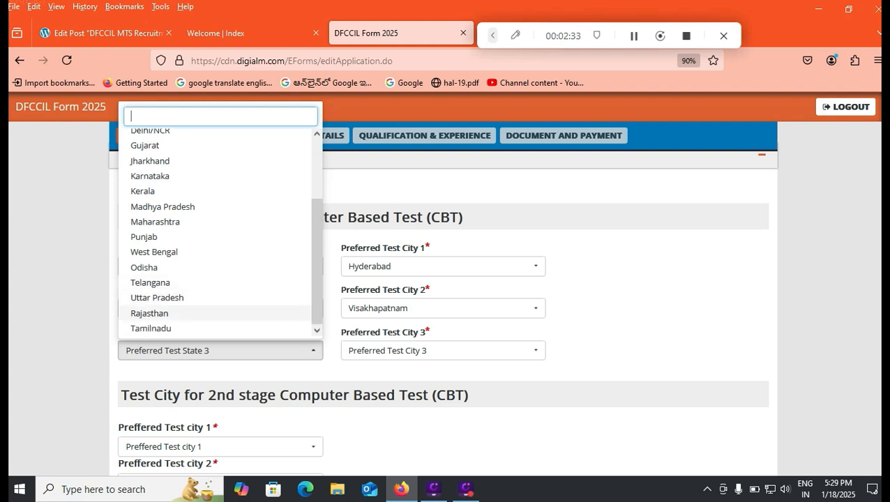
click(151, 328)
click(443, 350)
click(365, 411)
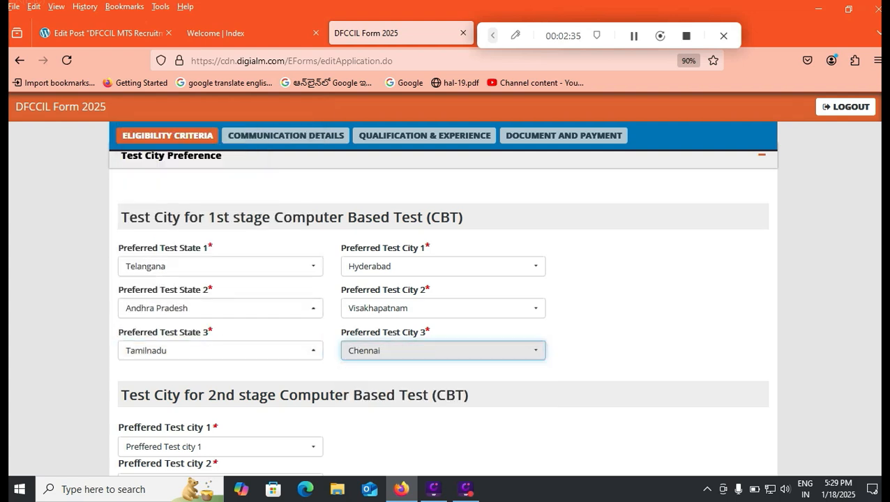
scroll(221, 321, down, 3)
click(221, 321)
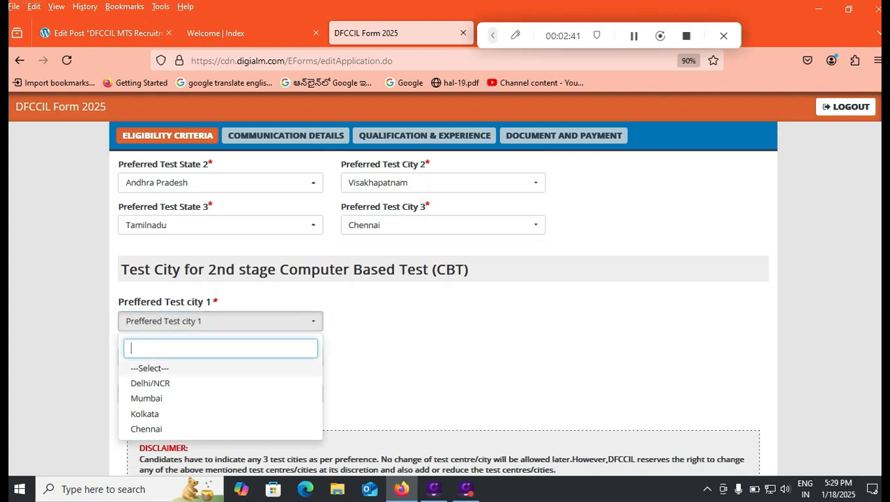
- Choose Chennai for 2nd-stage test city 1, Kolkata for city 2 and Mumbai for city 3
key(Down)
key(Down)
key(Down)
key(Down)
key(Return)
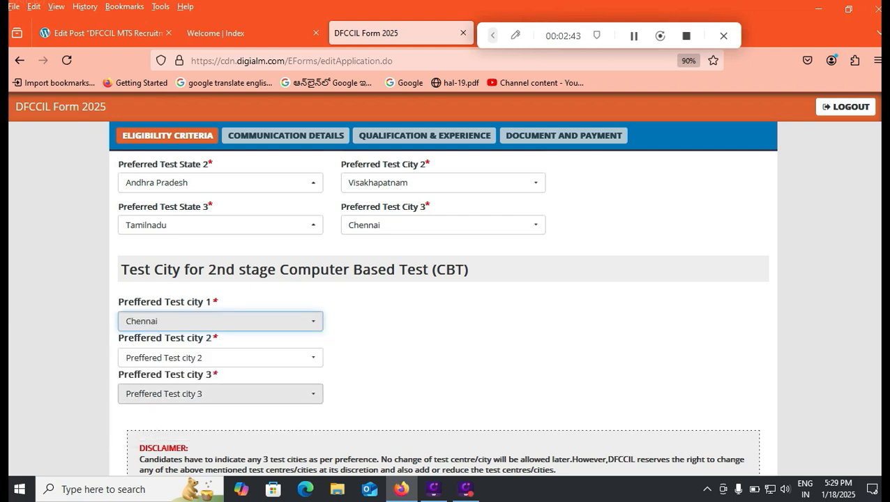
click(221, 358)
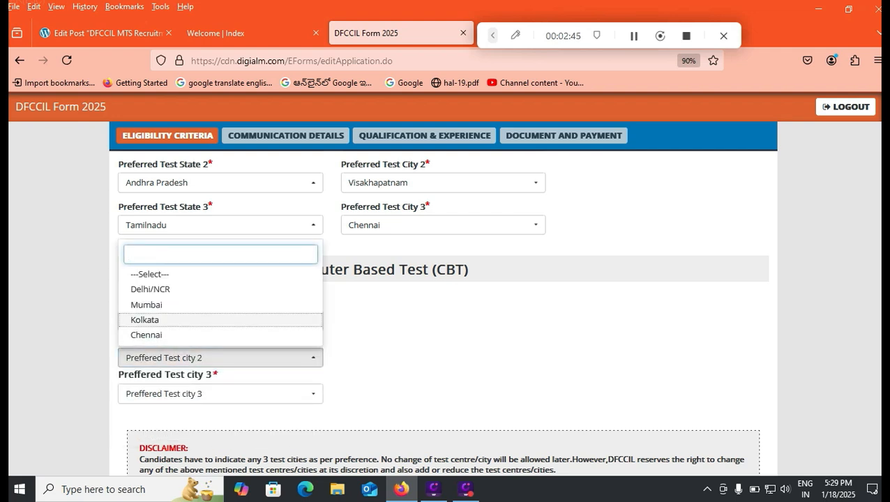
click(220, 320)
click(221, 394)
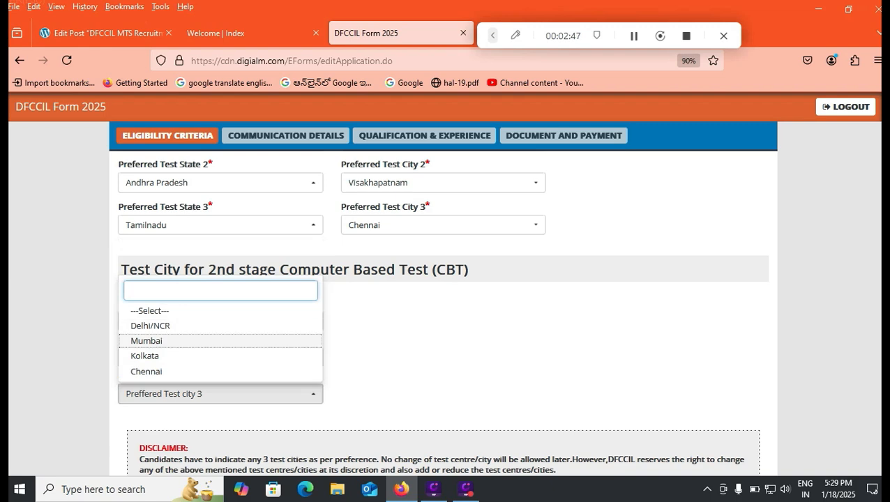
click(220, 341)
scroll(220, 341, down, 2)
scroll(220, 341, up, 2)
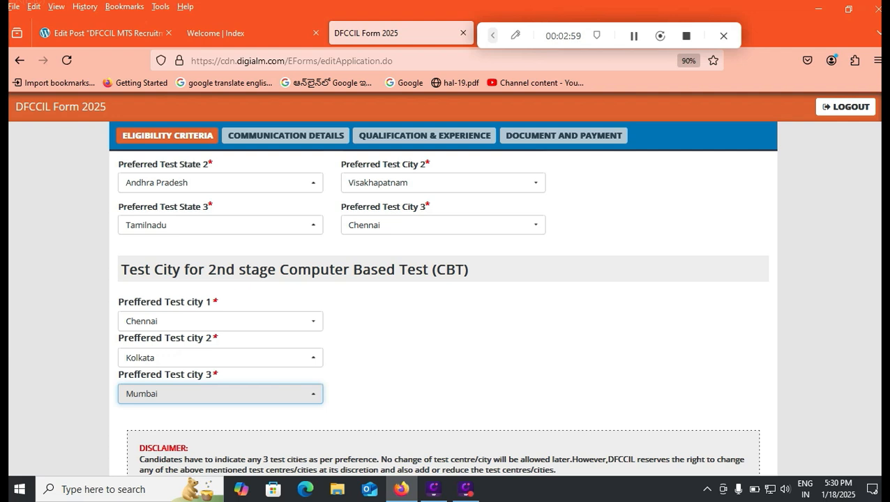
mouse_move(105, 32)
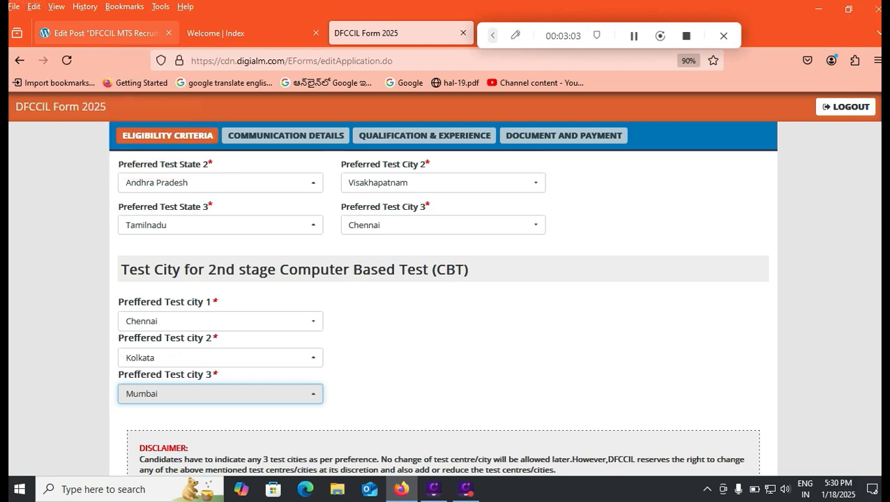
click(105, 32)
scroll(394, 349, down, 15)
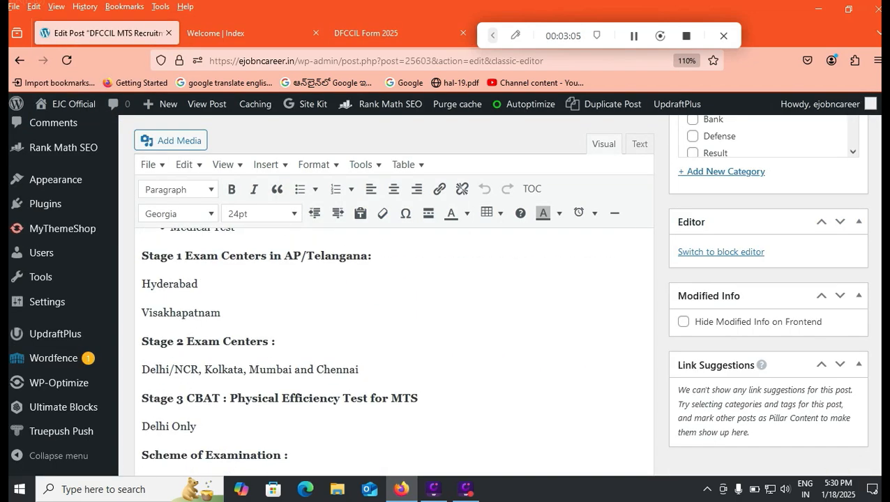
scroll(394, 348, down, 4)
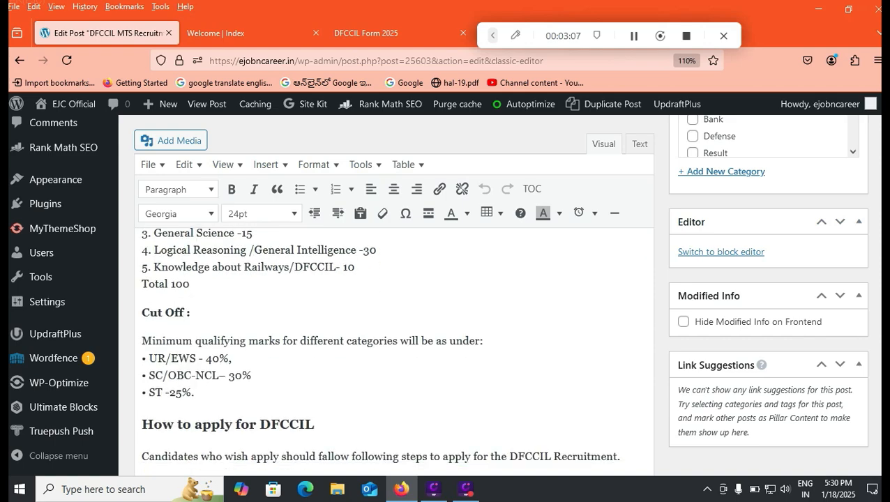
scroll(394, 349, down, 2)
scroll(394, 349, up, 4)
scroll(394, 348, up, 10)
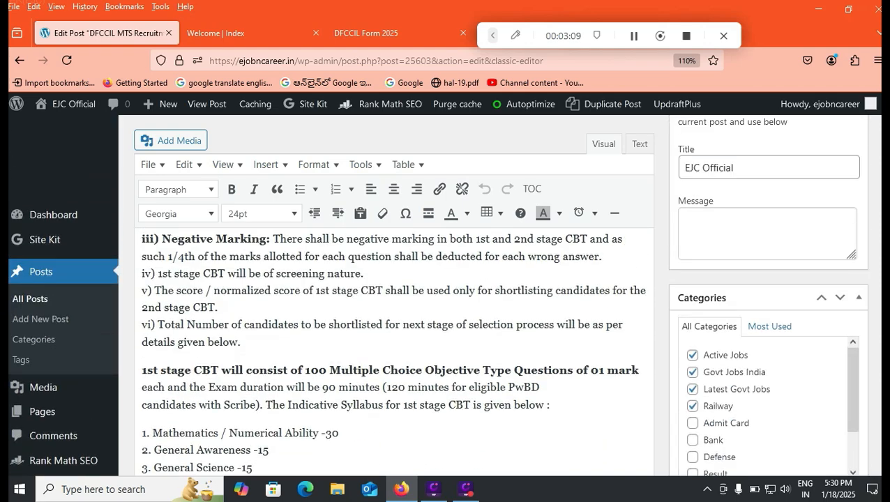
scroll(394, 349, up, 5)
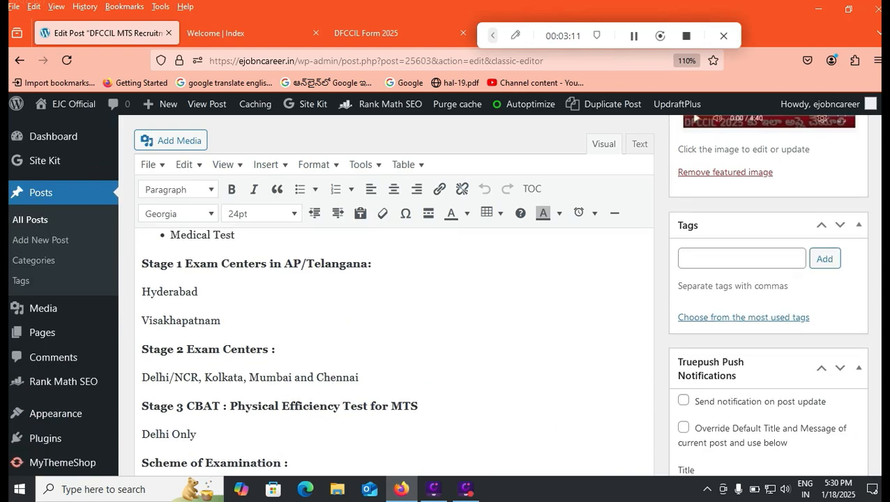
click(391, 32)
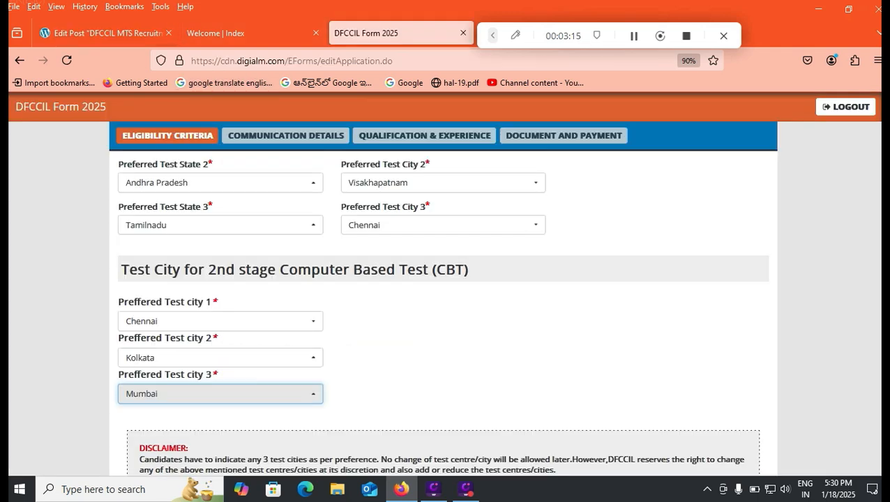
- Mark No for PwBD, Ex-Servicemen and Regular DFCCIL Employee
scroll(443, 314, down, 1)
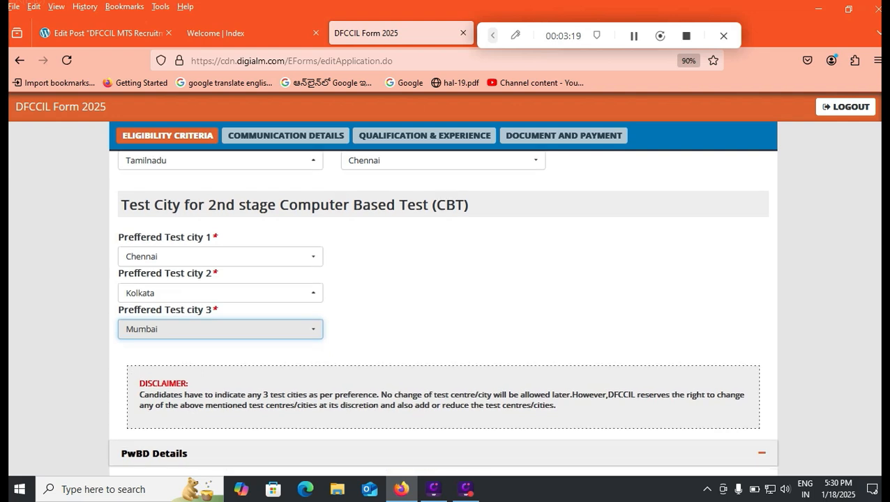
scroll(443, 314, down, 2)
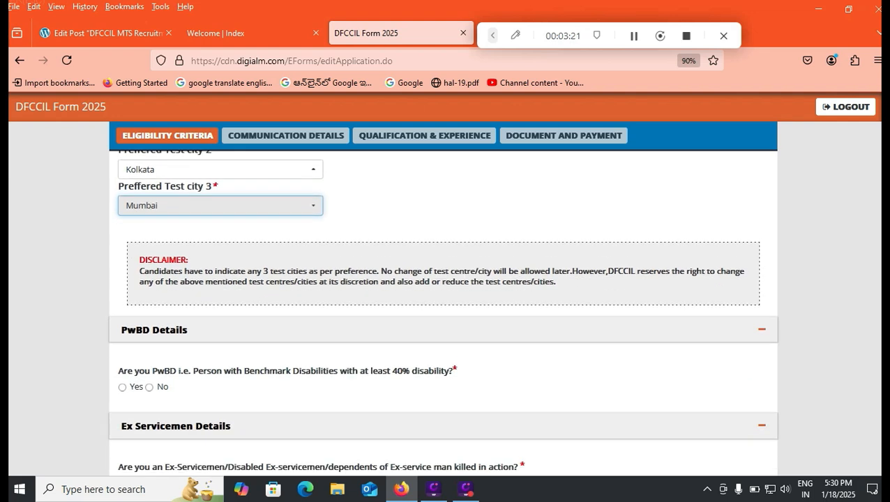
scroll(443, 314, down, 2)
click(149, 262)
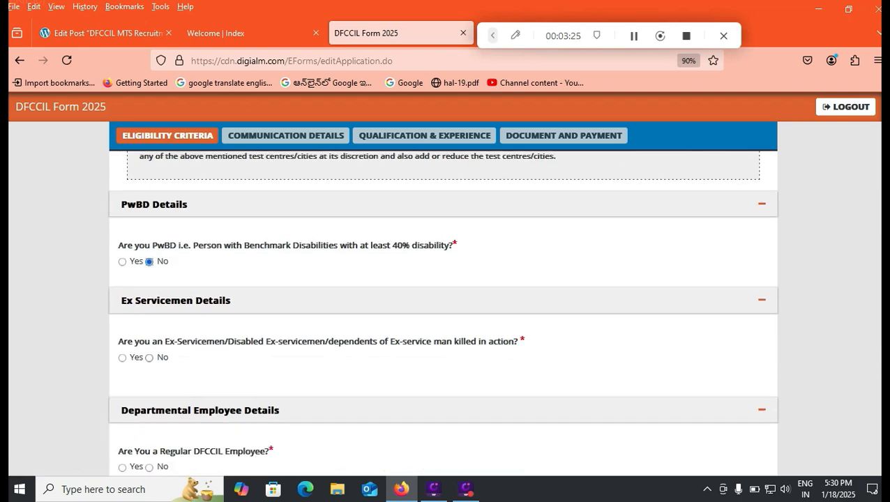
click(149, 358)
scroll(444, 314, down, 2)
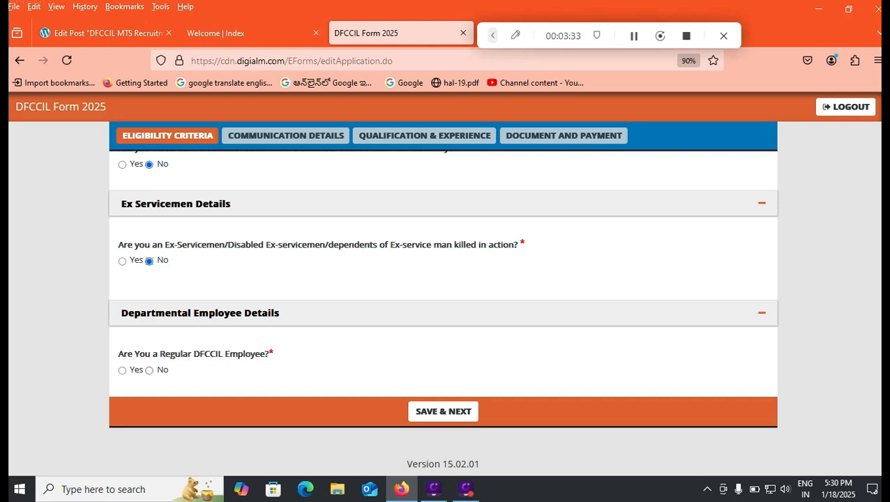
click(150, 370)
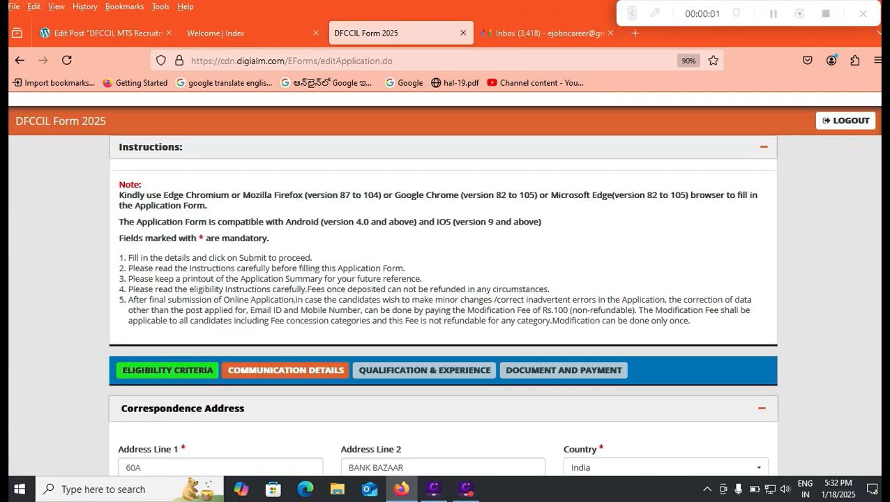
- Confirm the correspondence address: country India, state Andhra Pradesh, city/district Others
scroll(445, 293, down, 2)
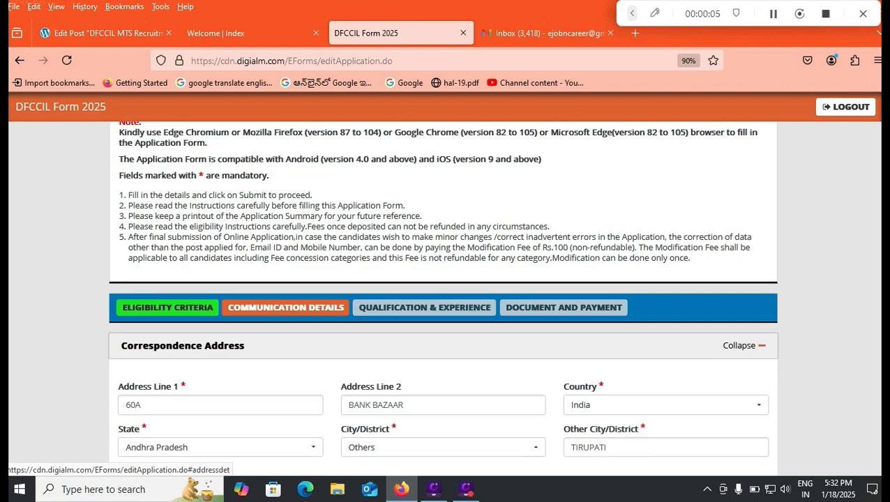
scroll(444, 345, down, 1)
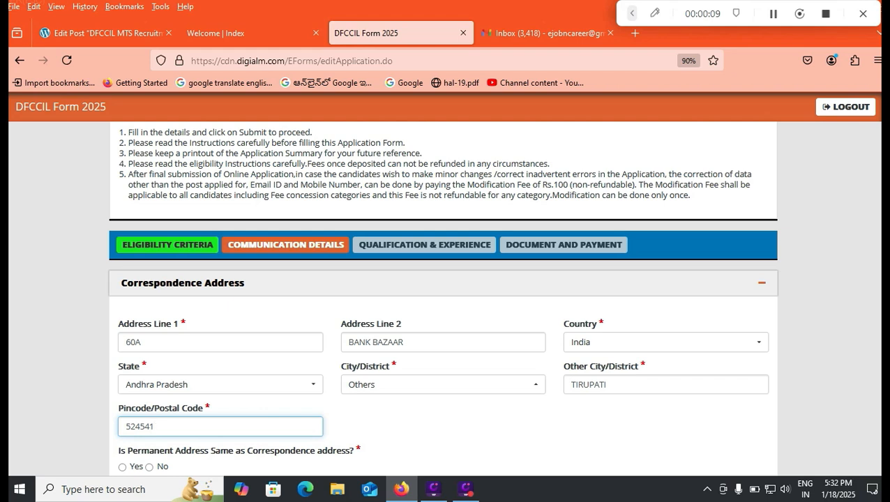
click(143, 343)
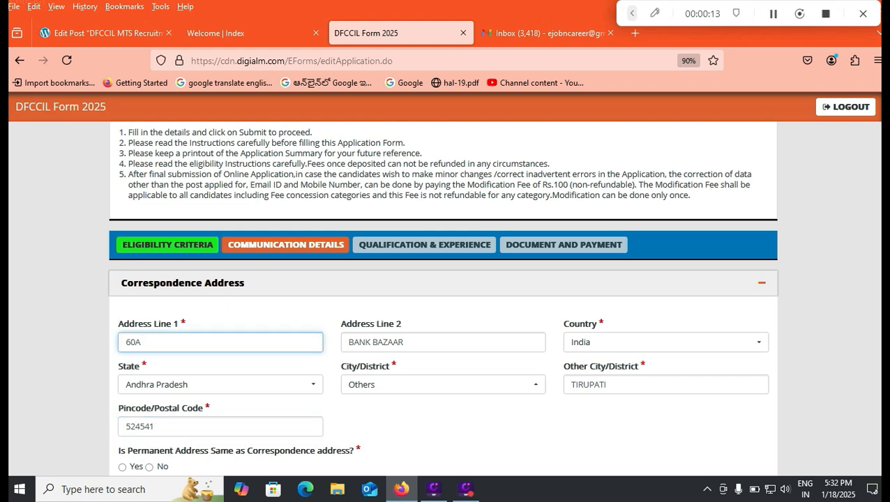
click(665, 342)
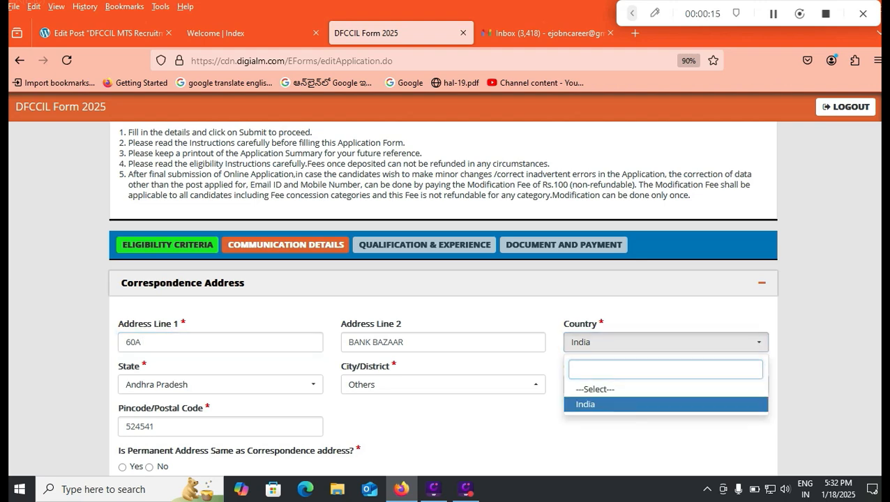
click(586, 404)
scroll(279, 260, down, 2)
click(220, 259)
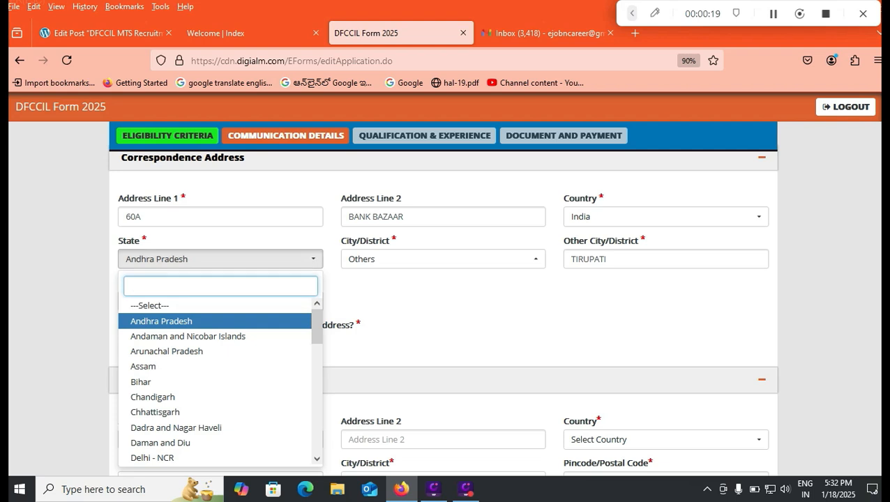
click(195, 321)
click(423, 259)
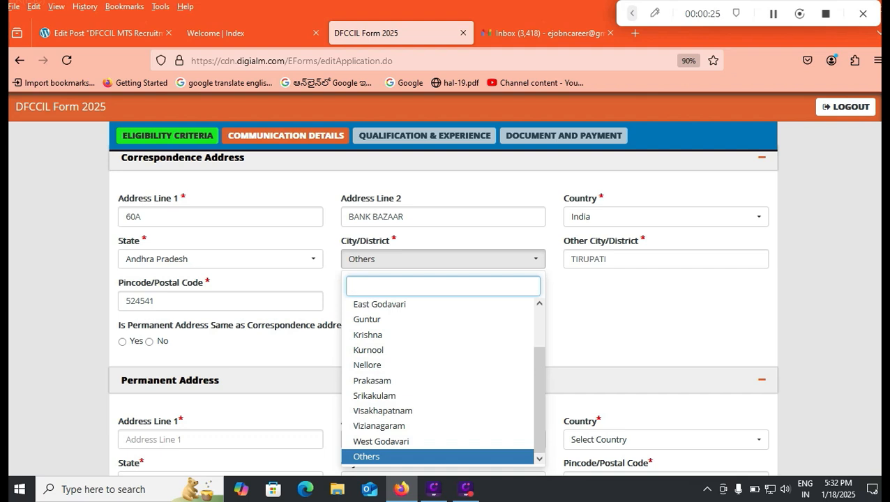
click(614, 320)
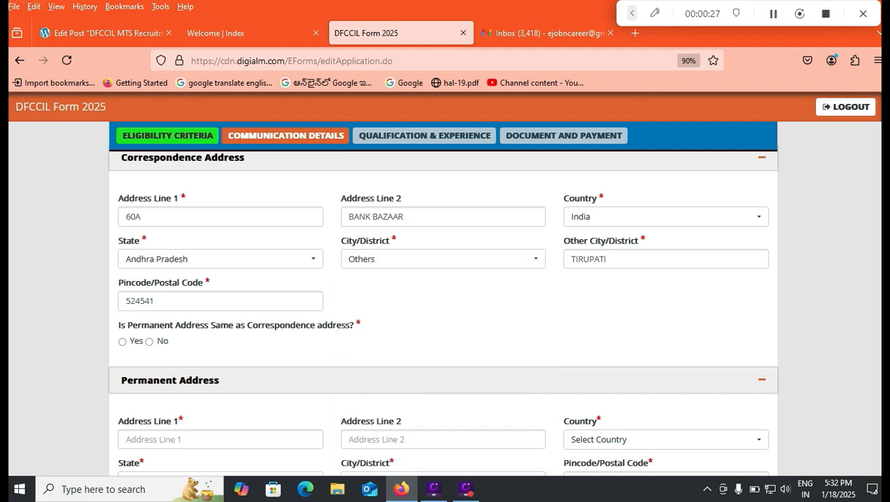
key(Tab)
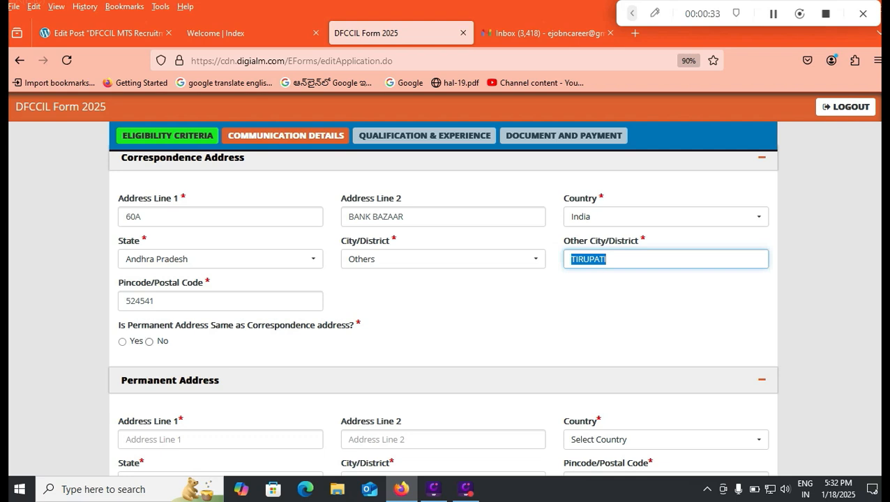
- Mark the permanent address as same as correspondence and save the communication details
click(122, 342)
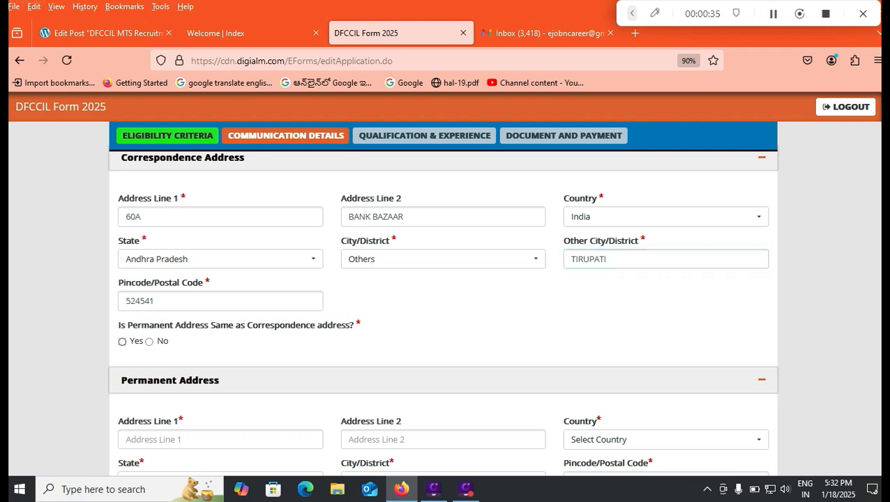
scroll(443, 314, down, 4)
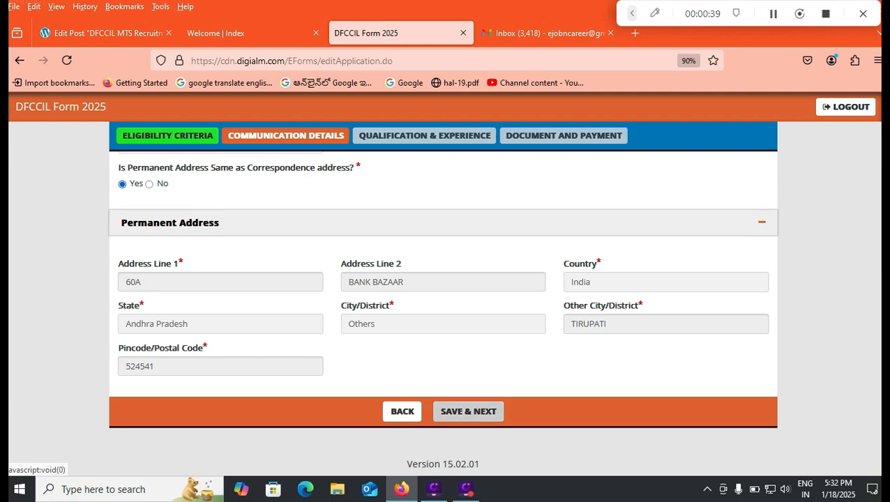
click(468, 411)
key(Return)
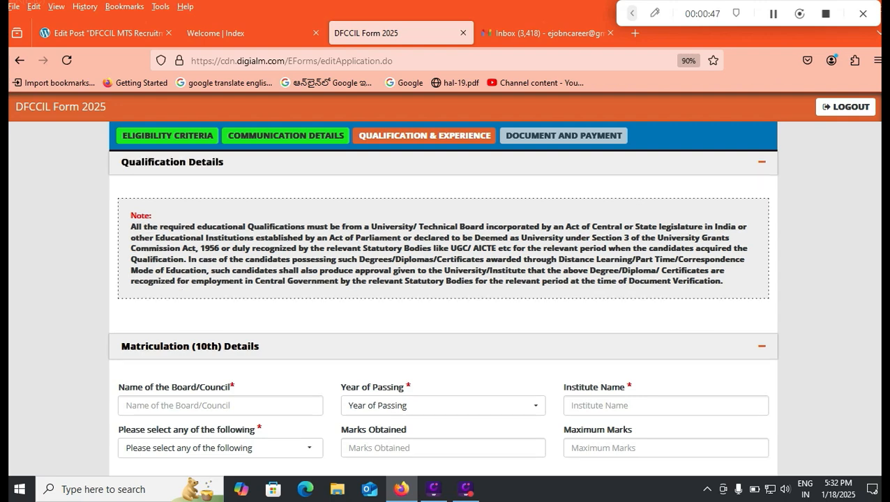
scroll(443, 300, down, 3)
scroll(443, 312, down, 2)
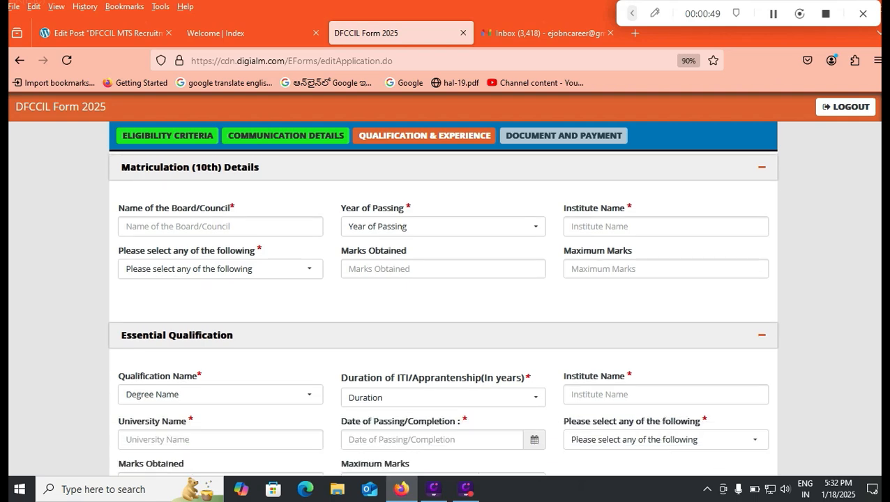
scroll(443, 300, down, 3)
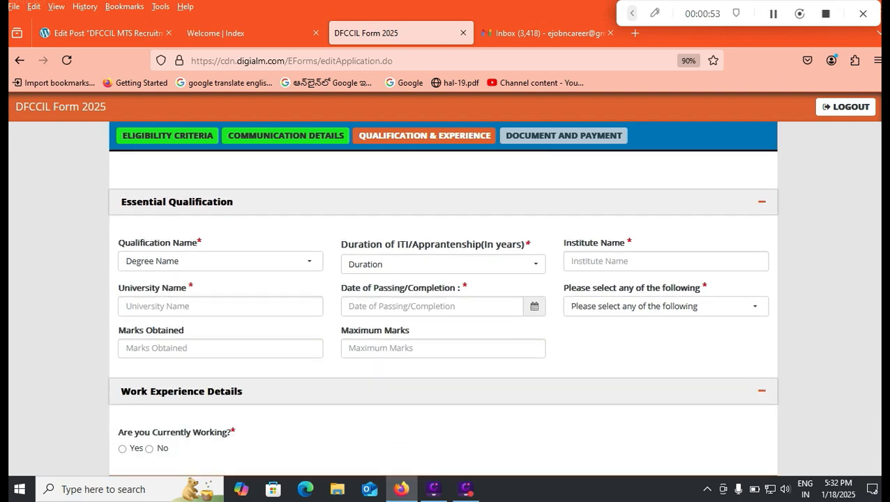
scroll(443, 301, down, 2)
scroll(443, 300, up, 3)
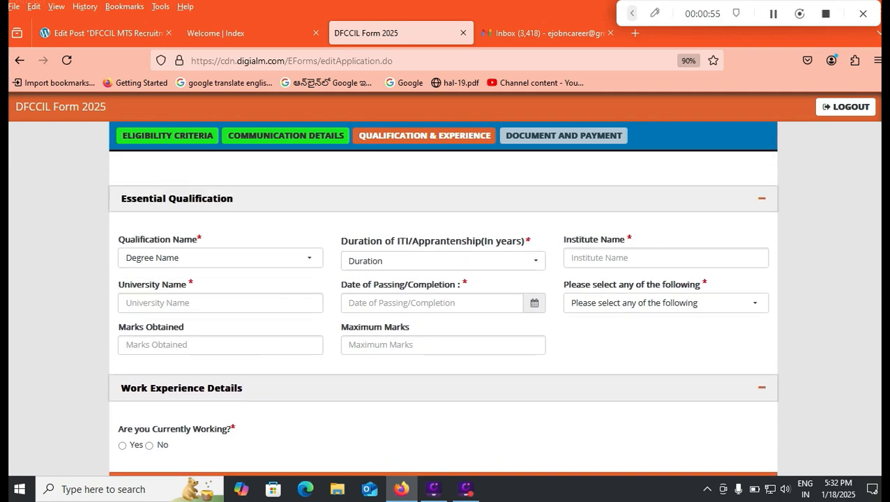
click(220, 309)
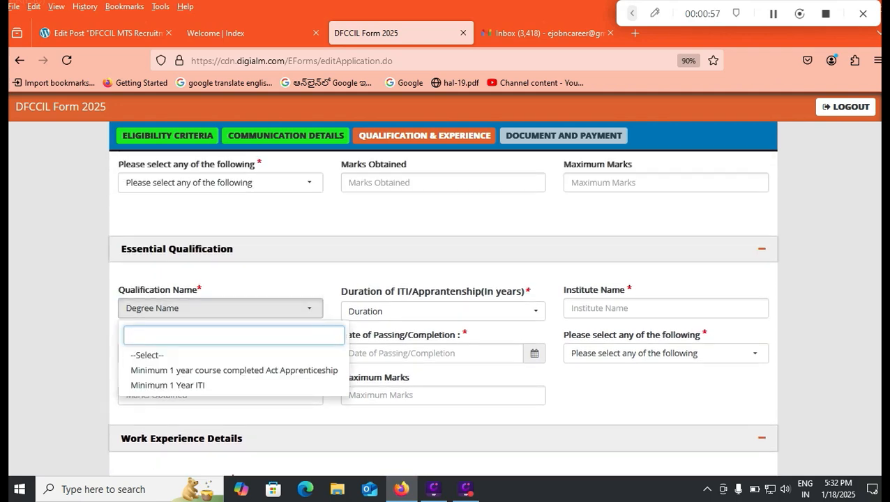
scroll(443, 300, up, 3)
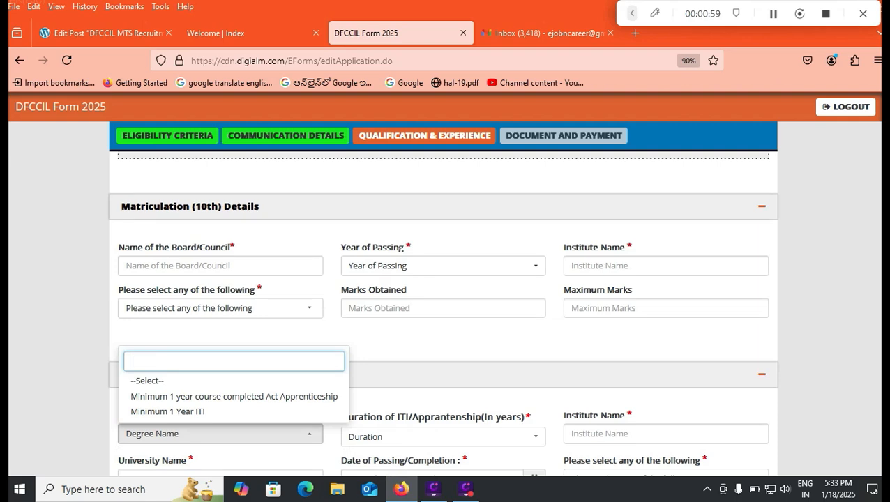
scroll(443, 300, down, 3)
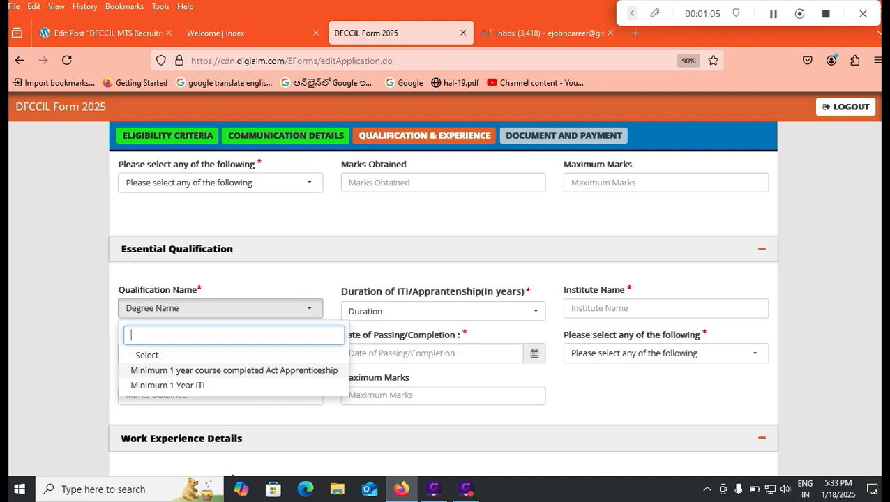
key(Down)
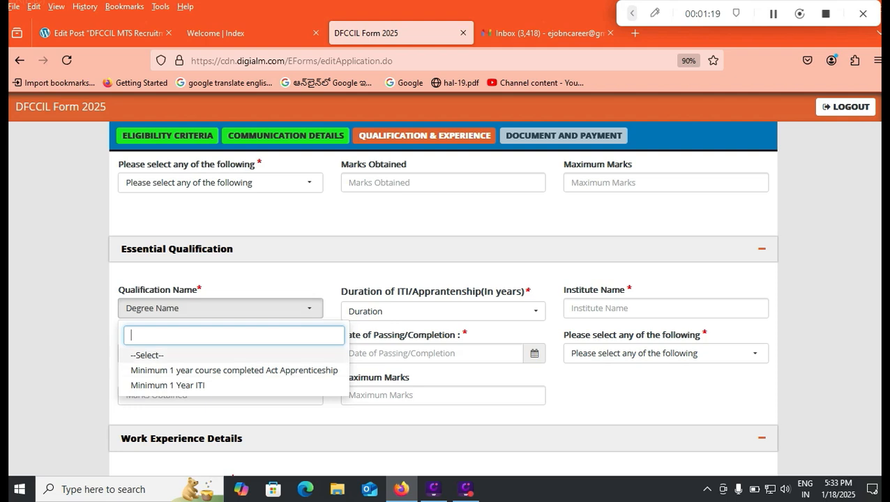
click(278, 214)
scroll(278, 213, up, 1)
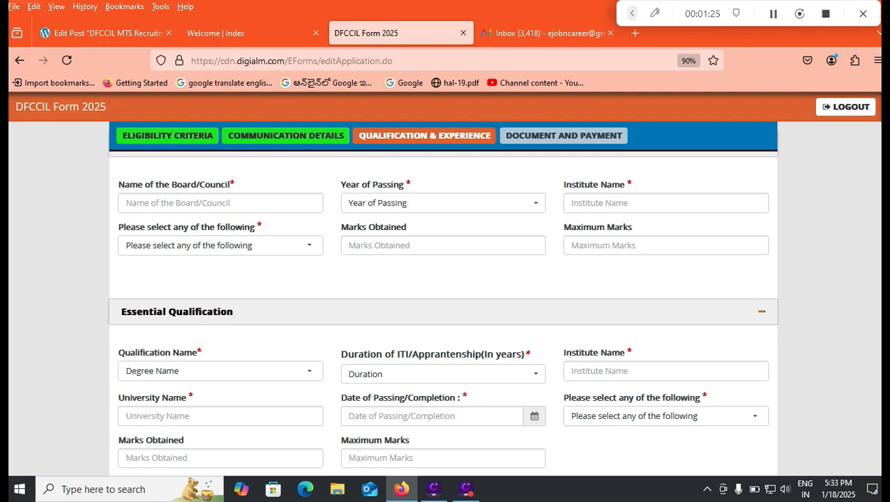
scroll(442, 312, up, 2)
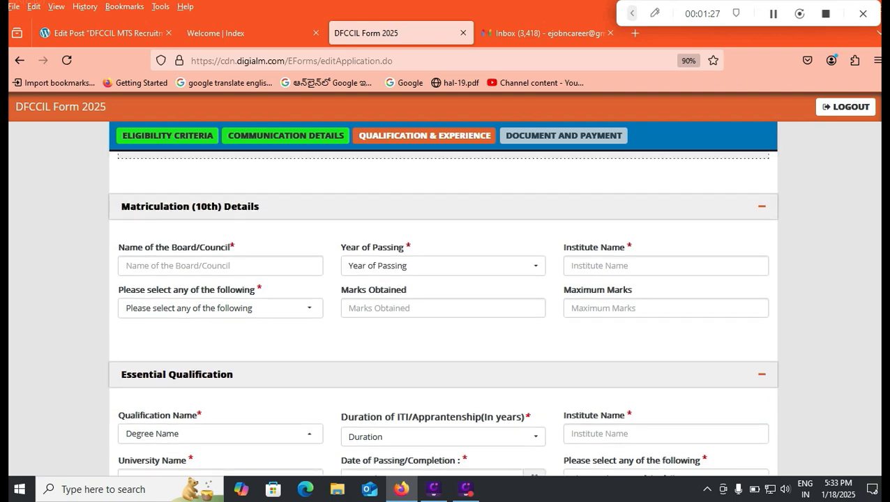
scroll(443, 312, up, 2)
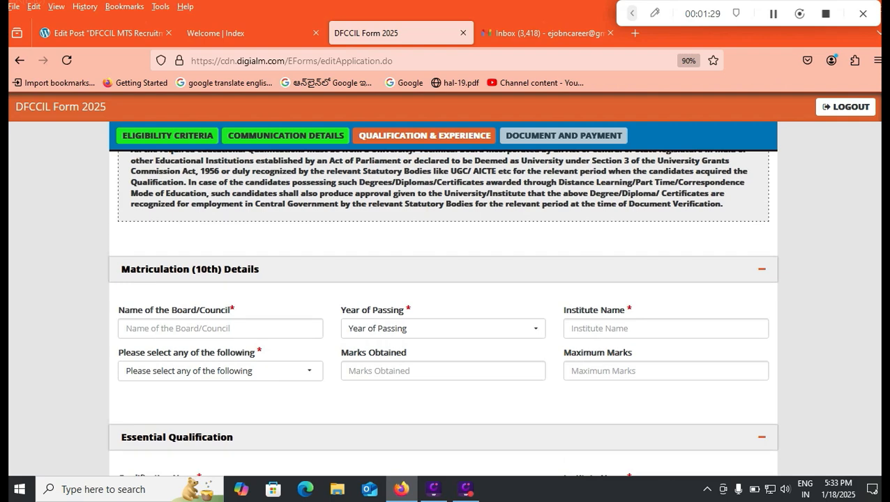
scroll(443, 312, up, 4)
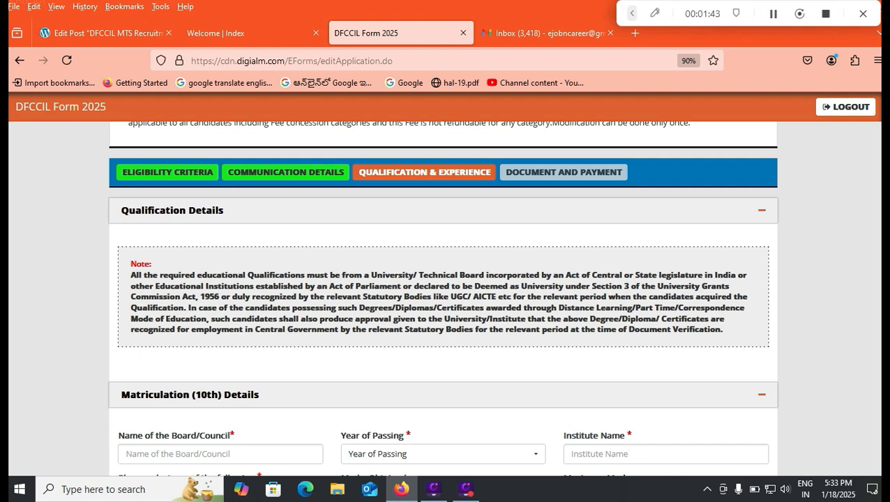
drag(130, 275, 725, 331)
click(724, 332)
scroll(443, 300, down, 3)
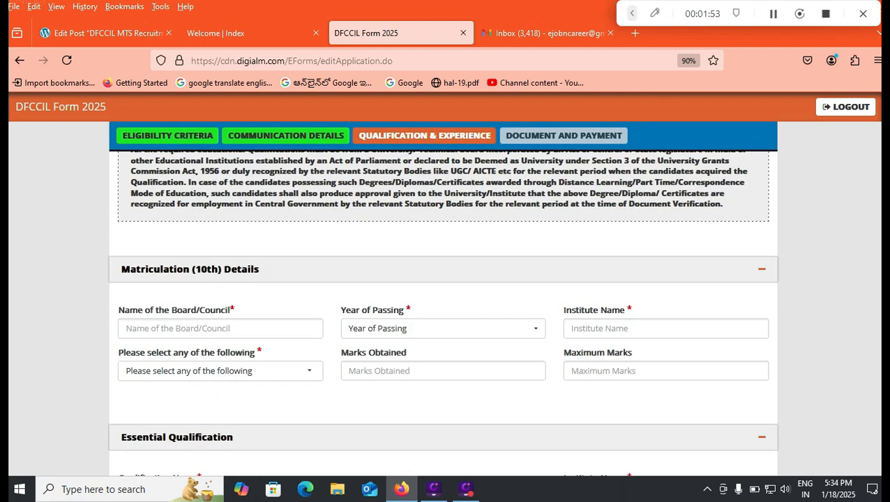
click(221, 329)
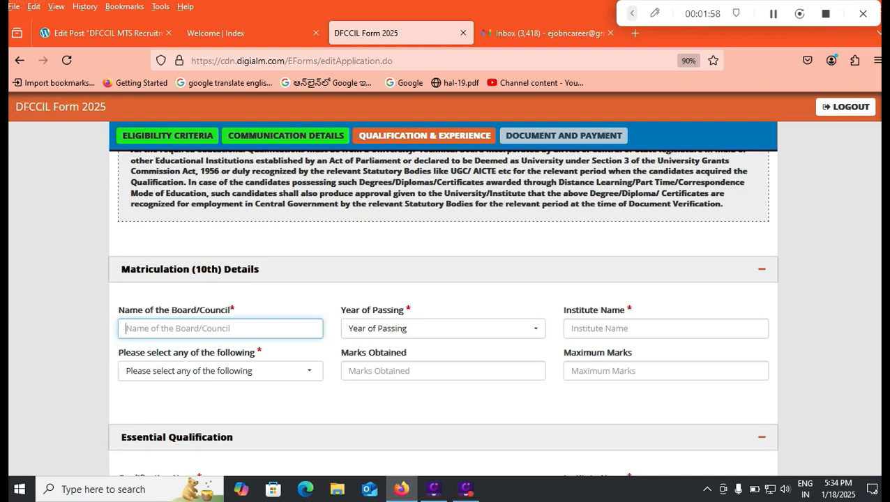
- Enter board CBSE, passing year 2015 and institute 'HINDU COLLEGE HIGH SCHOOL'
text(CBSE)
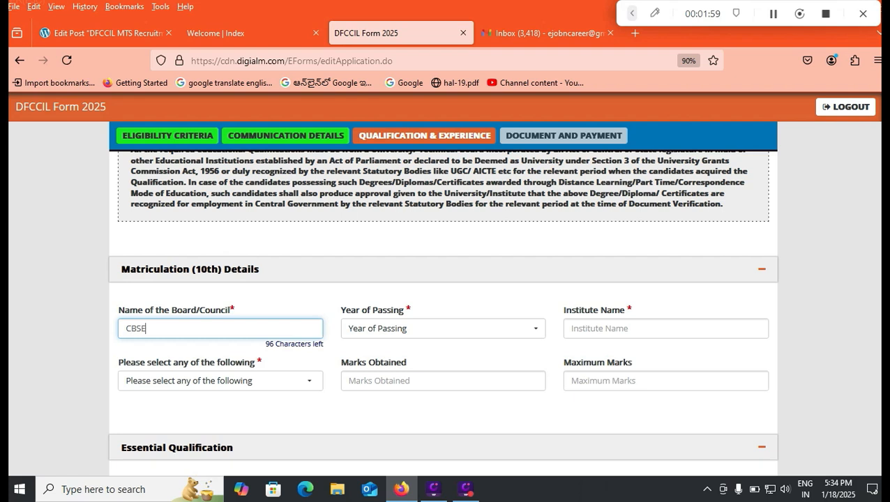
click(443, 329)
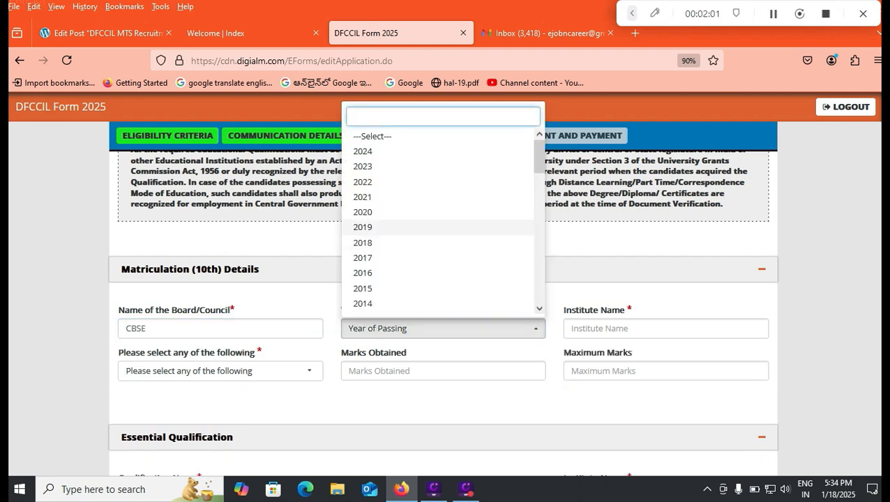
click(363, 289)
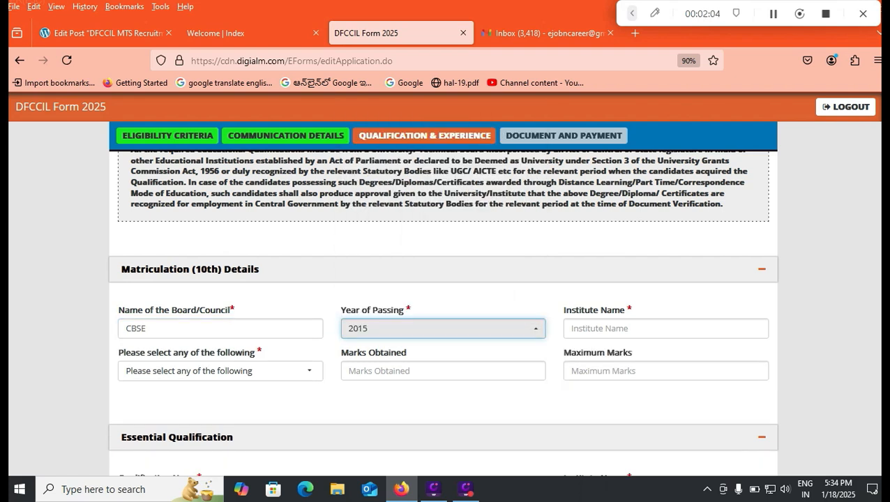
click(614, 328)
text(DHI)
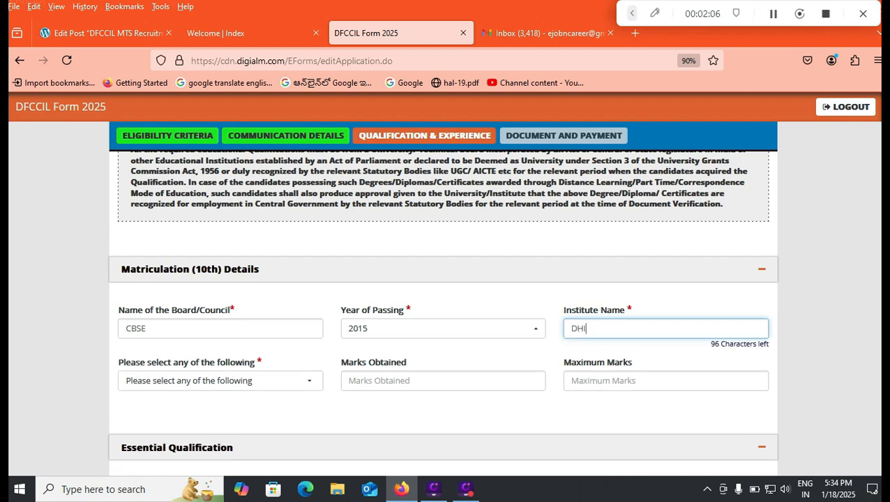
key(BackSpace)
key(BackSpace)
key(BackSpace)
text(HINDU COLLEGE HIGH S)
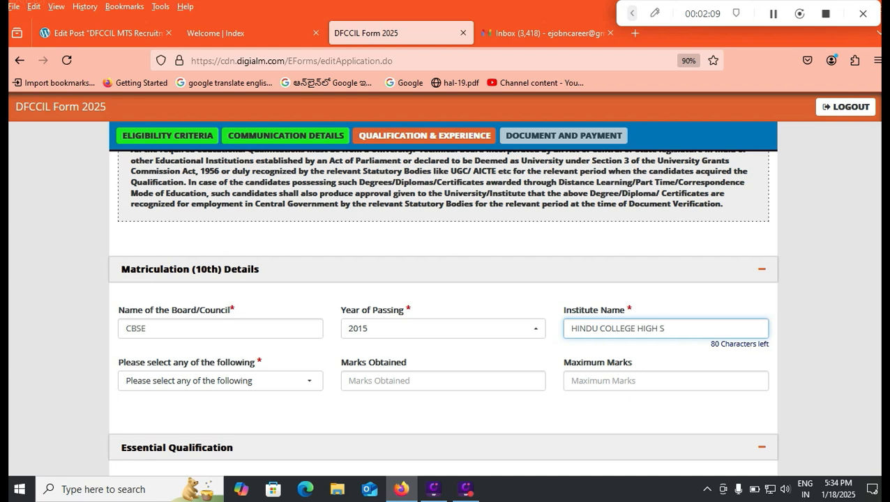
text(CHOOL)
- Enter the 10th marks as CGPA 8.5 out of 9.5
click(220, 377)
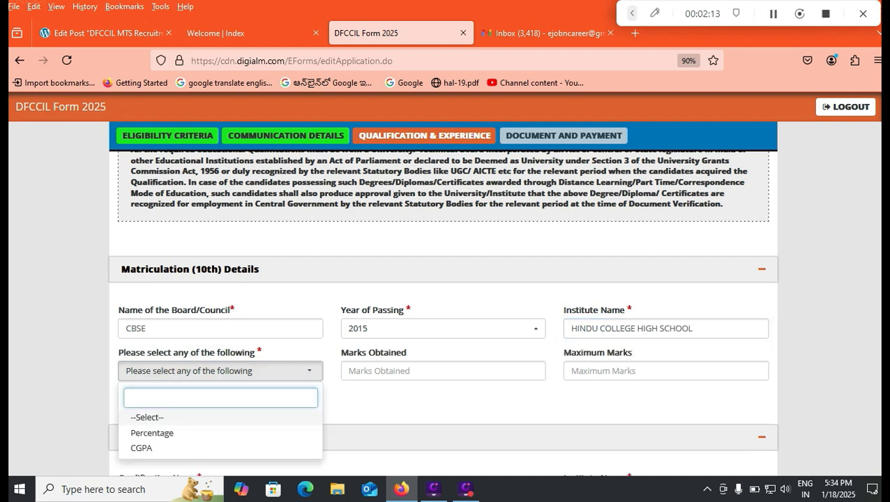
key(Down)
key(Down)
key(Return)
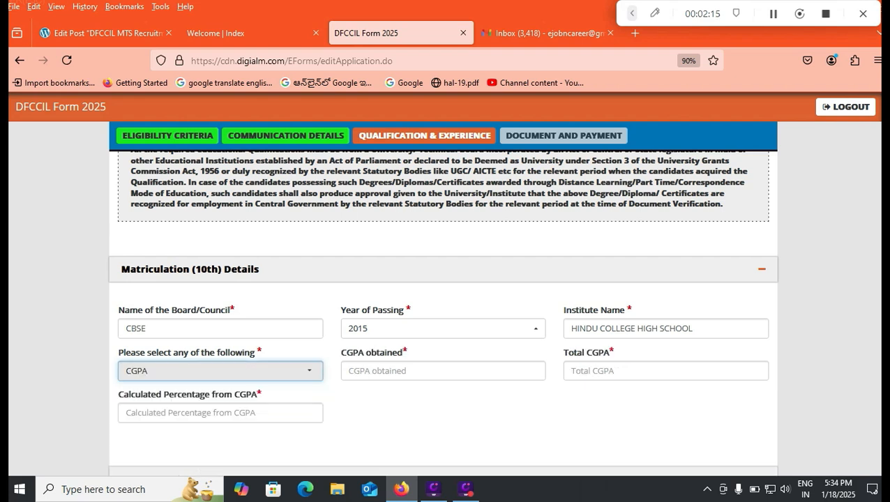
click(443, 371)
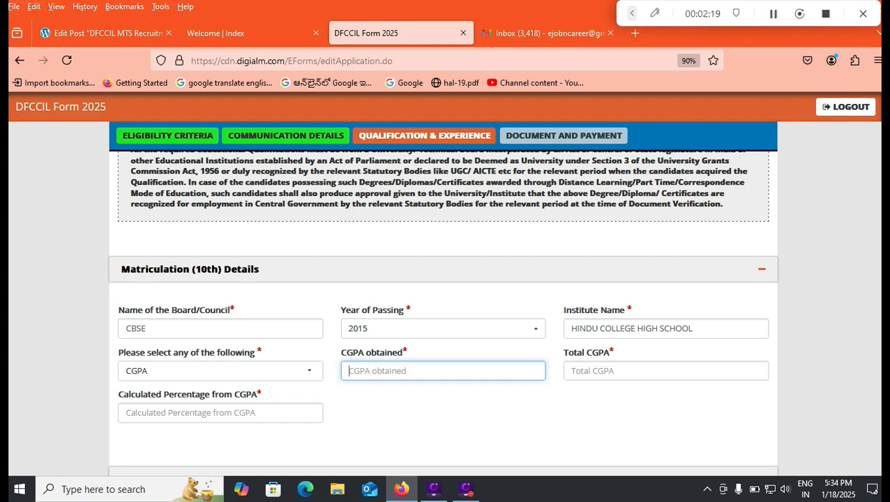
text(8.5)
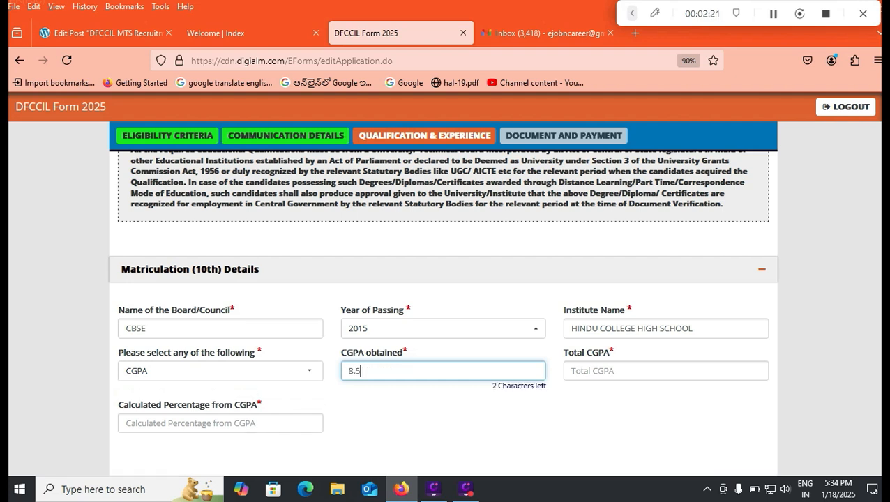
key(Tab)
text(9.5)
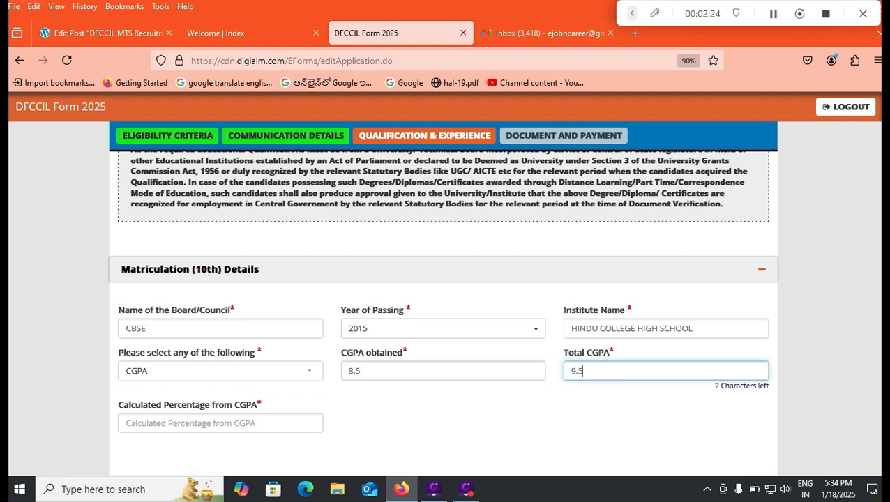
key(Tab)
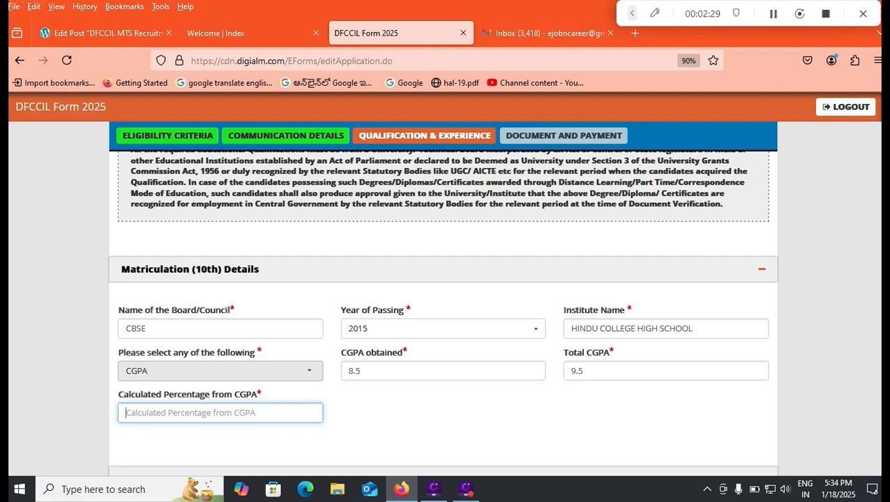
- Switch the marks type to Percentage with 480 out of 600, giving 80.00%
click(221, 370)
click(175, 433)
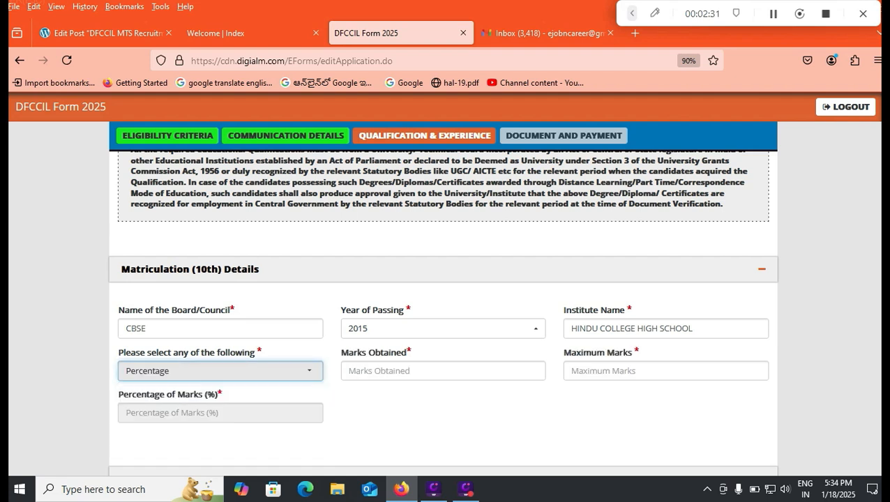
click(418, 371)
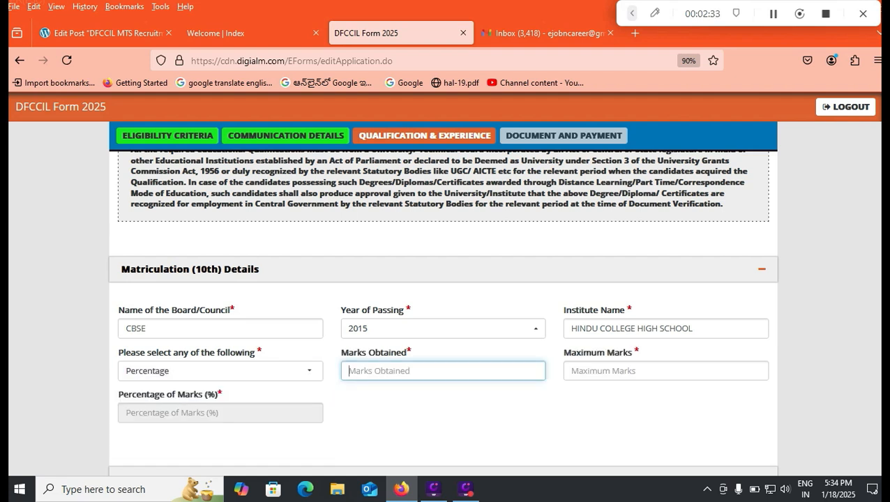
text(480)
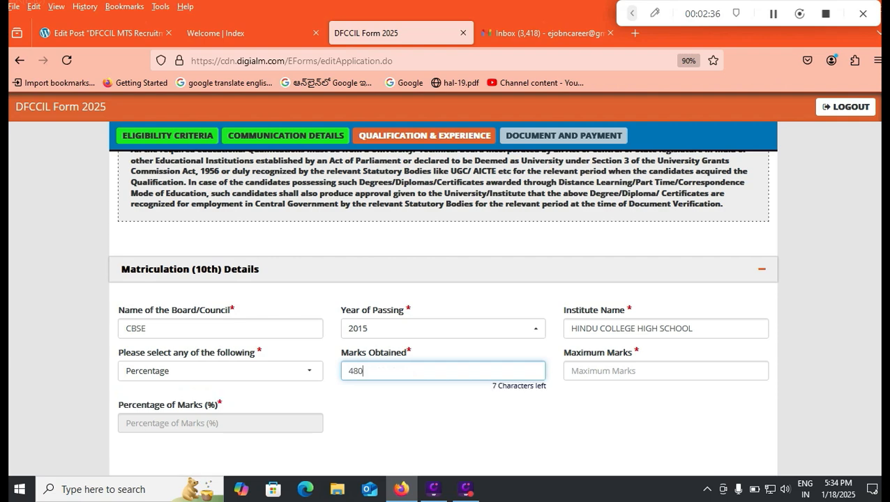
key(Tab)
text(600)
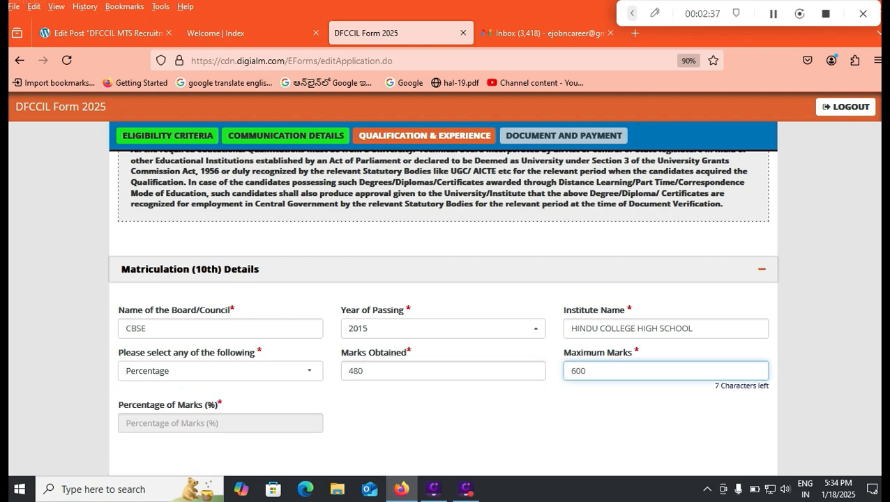
key(Tab)
scroll(442, 314, down, 4)
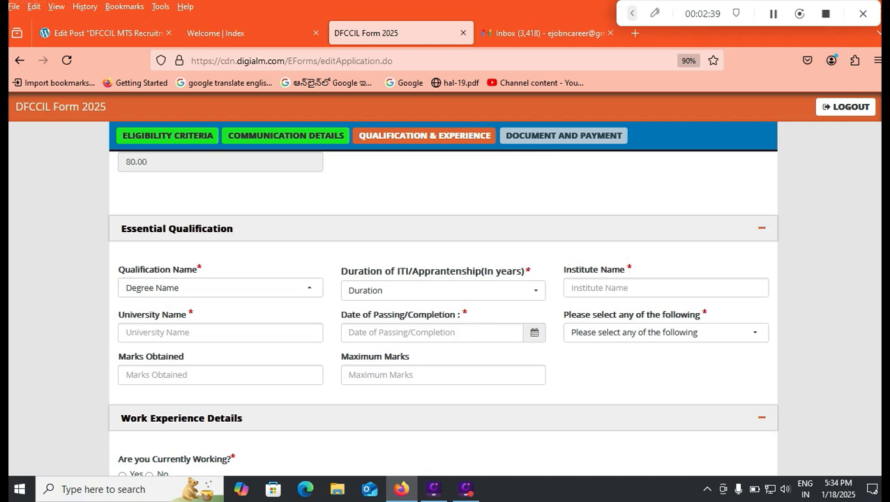
- Choose the Minimum 1 year Act Apprenticeship qualification with a 01 Year duration
click(220, 289)
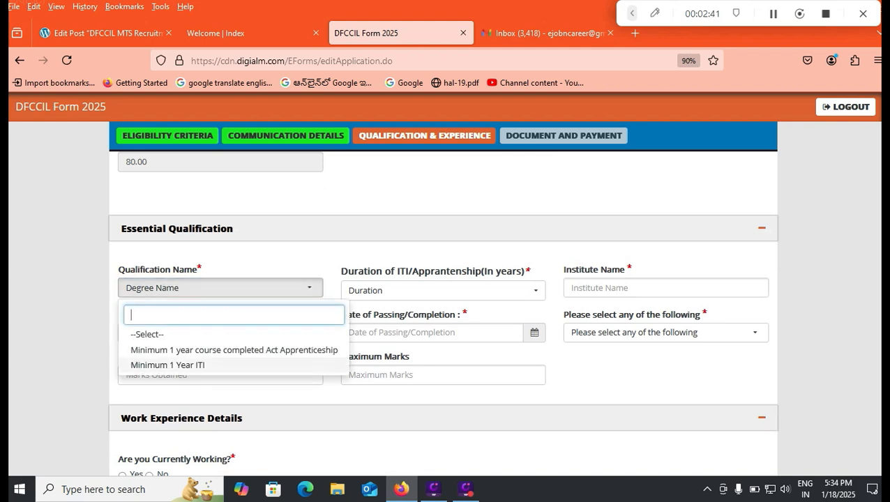
click(234, 350)
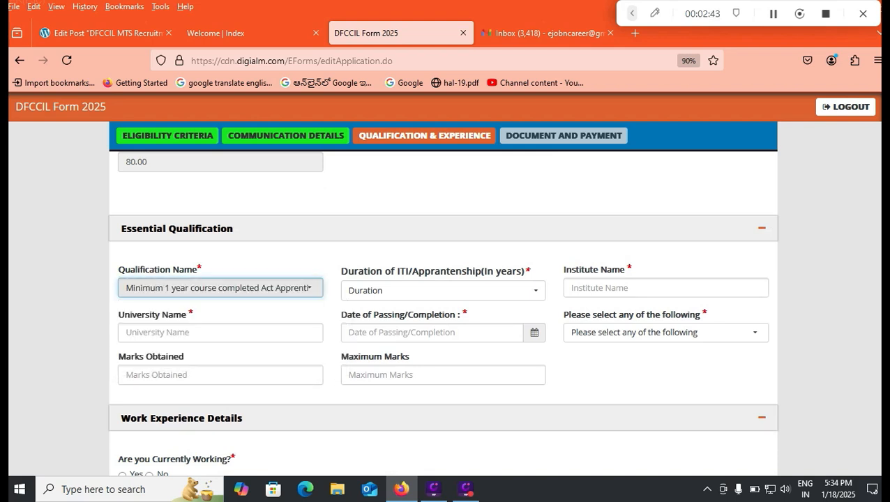
click(371, 291)
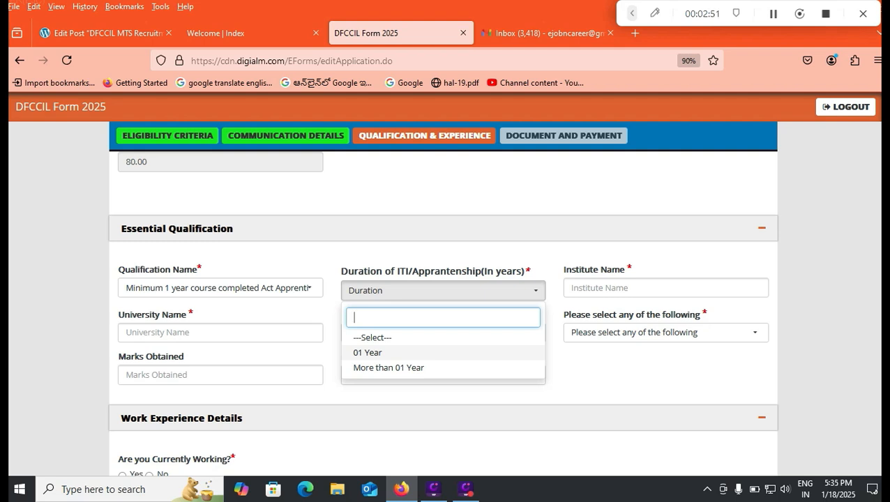
key(Down)
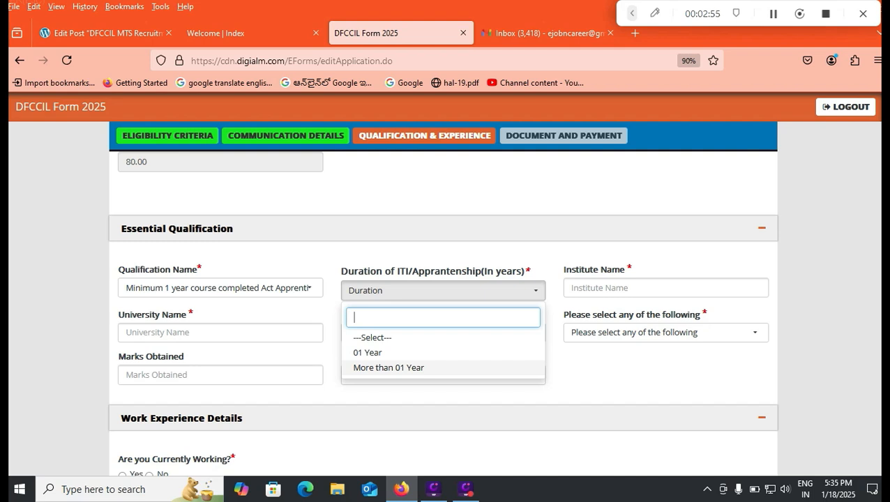
key(Up)
key(Return)
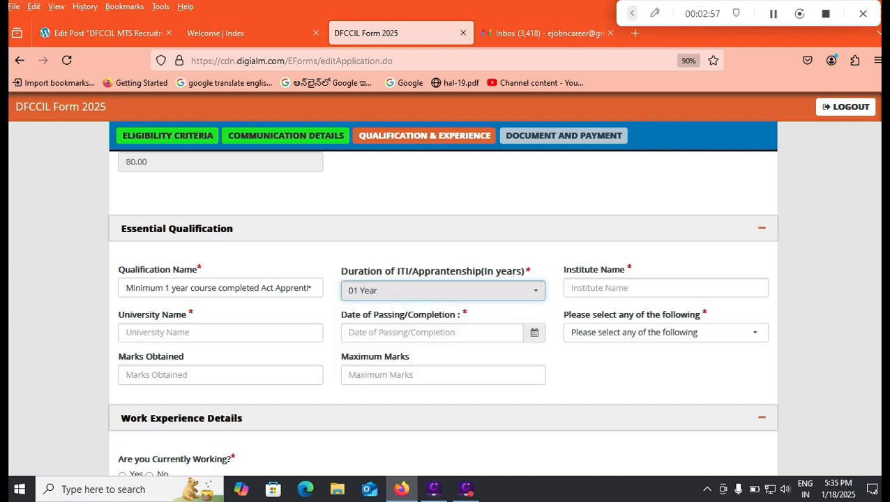
key(Tab)
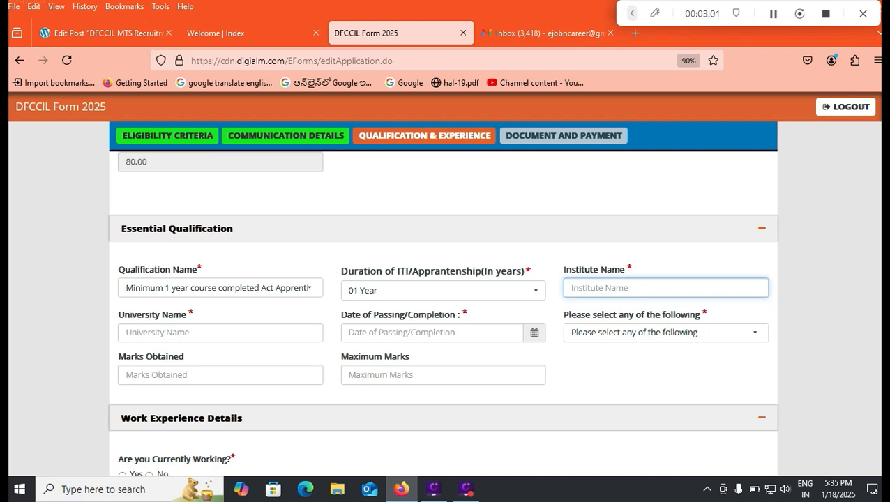
key(Tab)
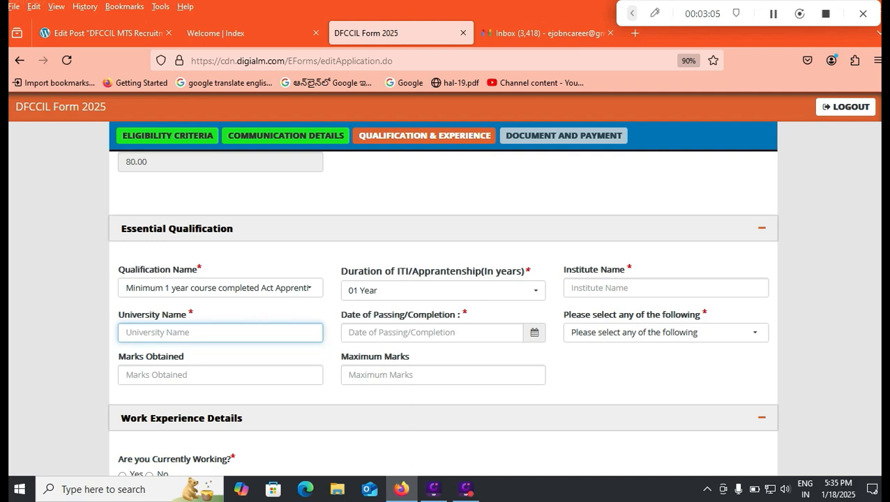
- Change the qualification name to Minimum 1 Year ITI, keeping the 01 Year duration
click(431, 333)
click(614, 370)
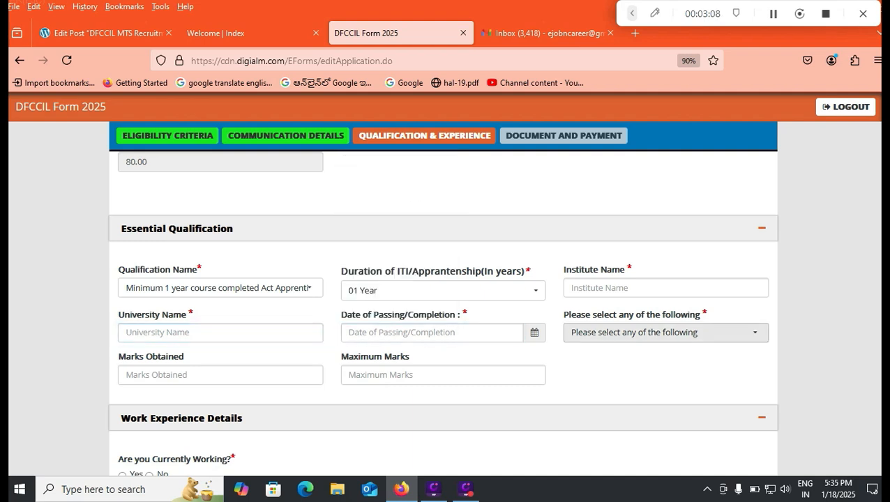
click(665, 333)
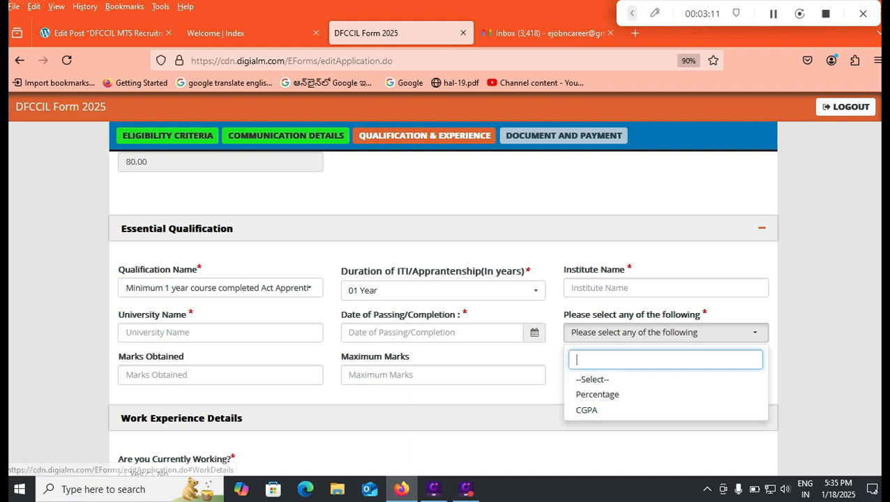
click(446, 395)
click(220, 289)
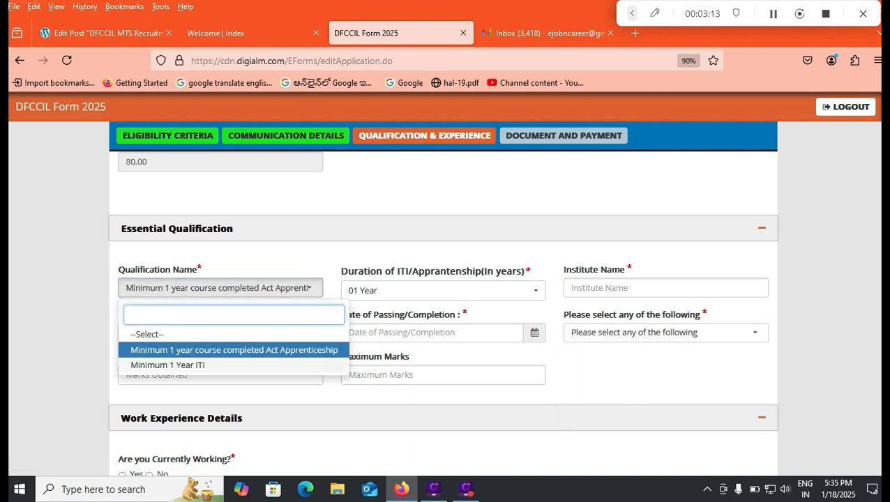
click(167, 365)
click(443, 291)
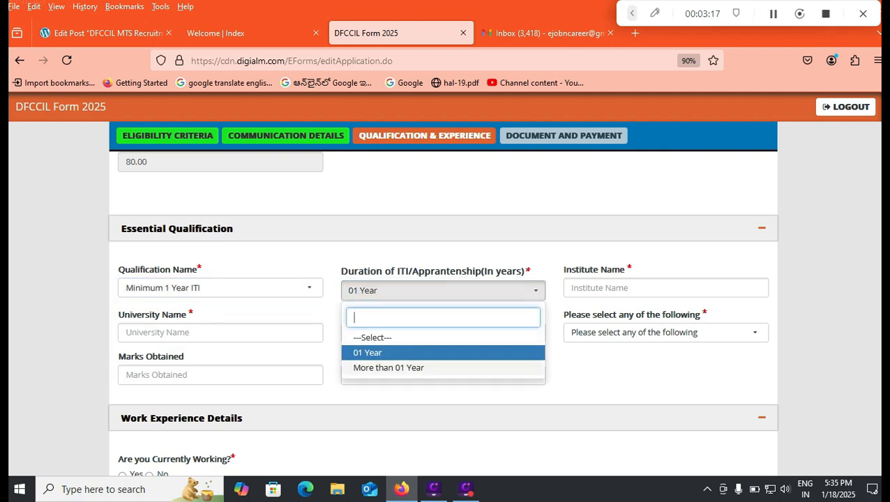
- Enter TENALITI as the ITI institute name and 16/06/2020 as the date of passing
key(Tab)
text(Y)
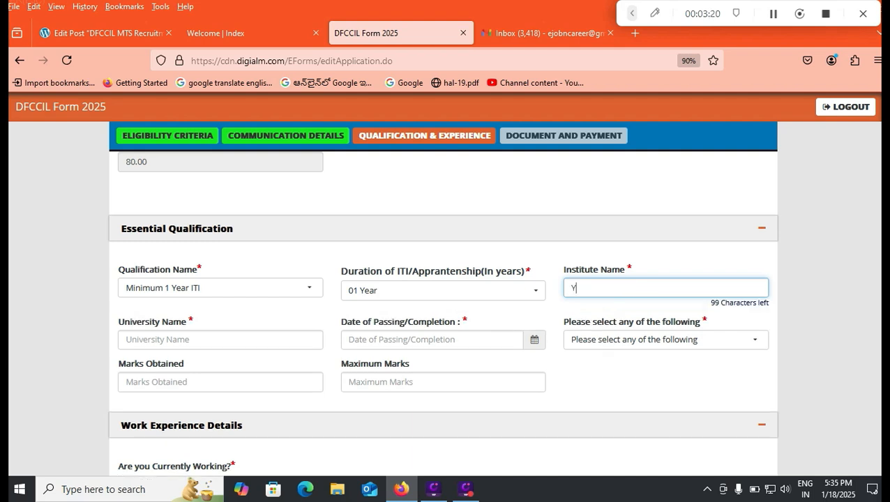
key(BackSpace)
text(TENALITI)
key(Tab)
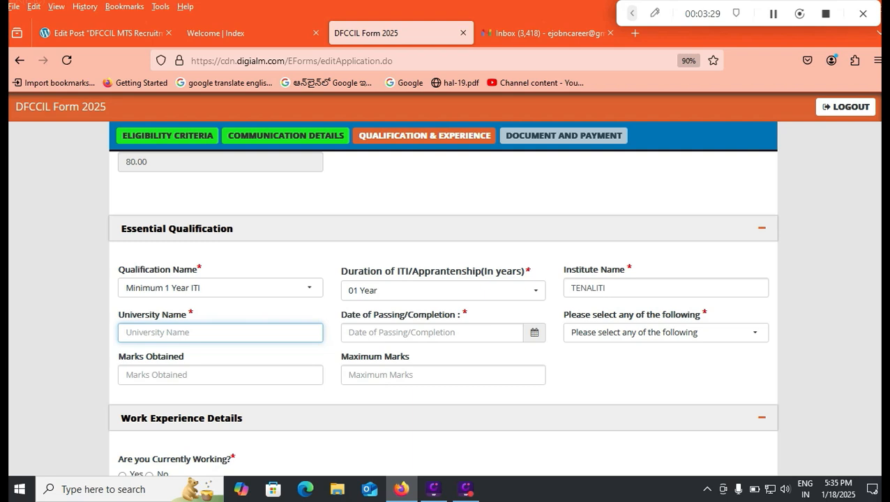
click(666, 333)
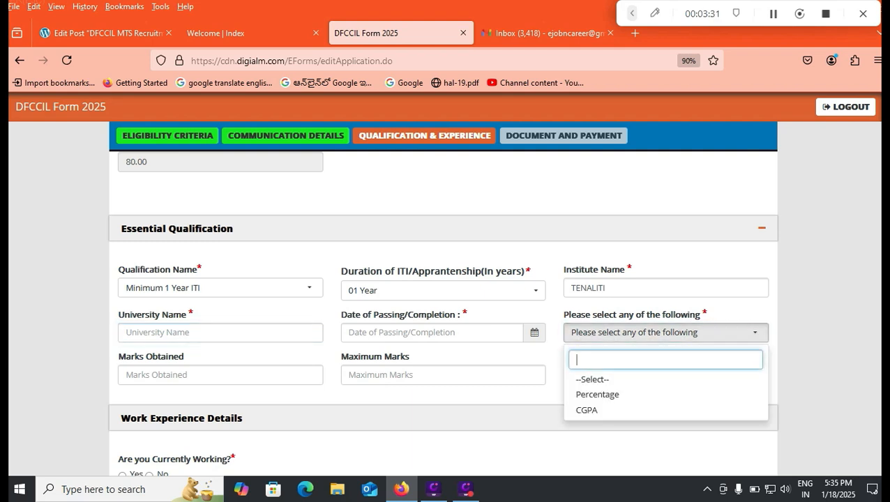
click(432, 333)
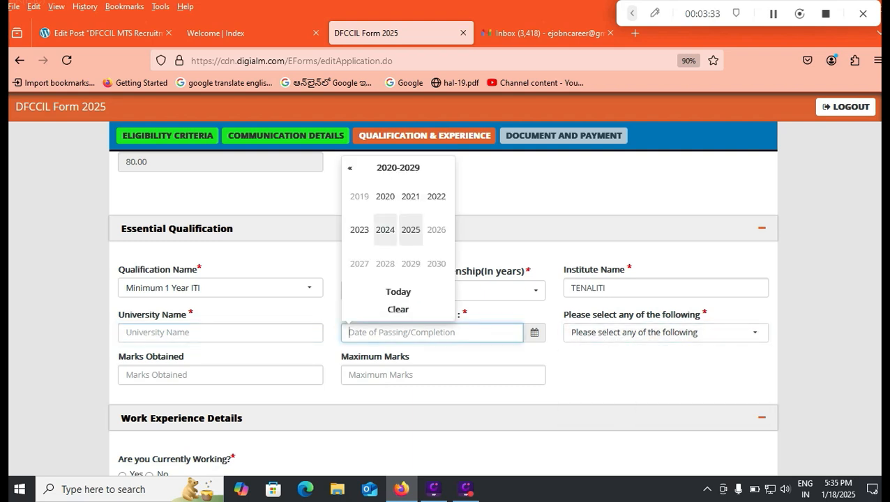
click(385, 196)
click(385, 230)
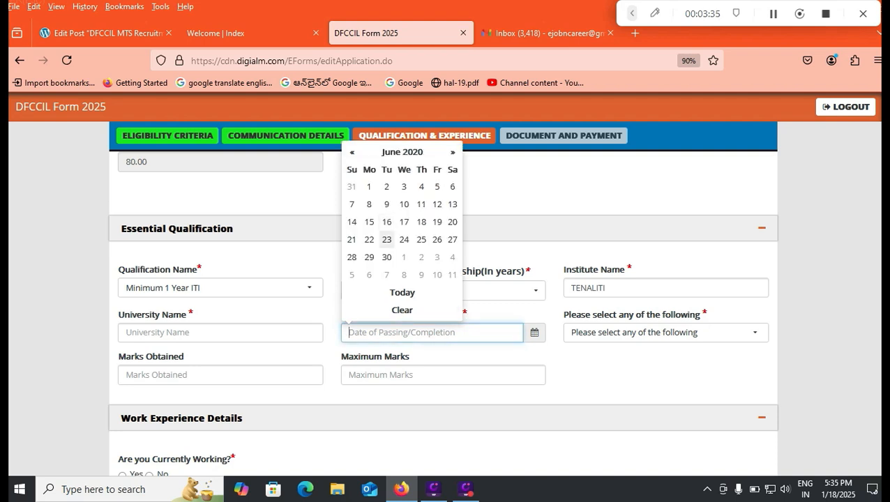
click(387, 222)
- Choose Percentage as the marks type and enter 542 marks obtained out of 600
click(666, 333)
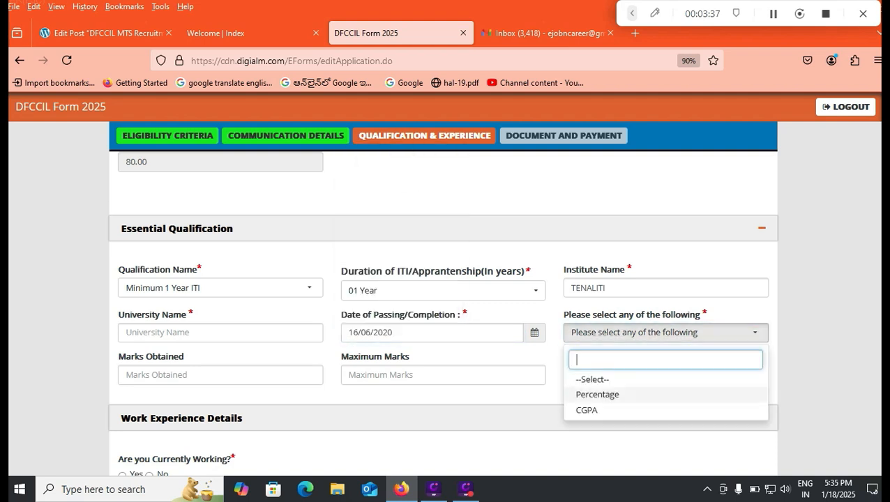
click(614, 395)
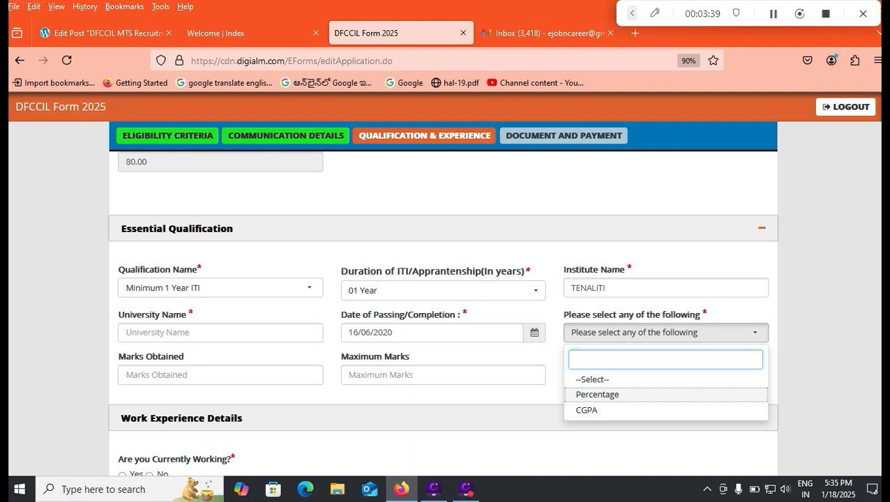
click(220, 376)
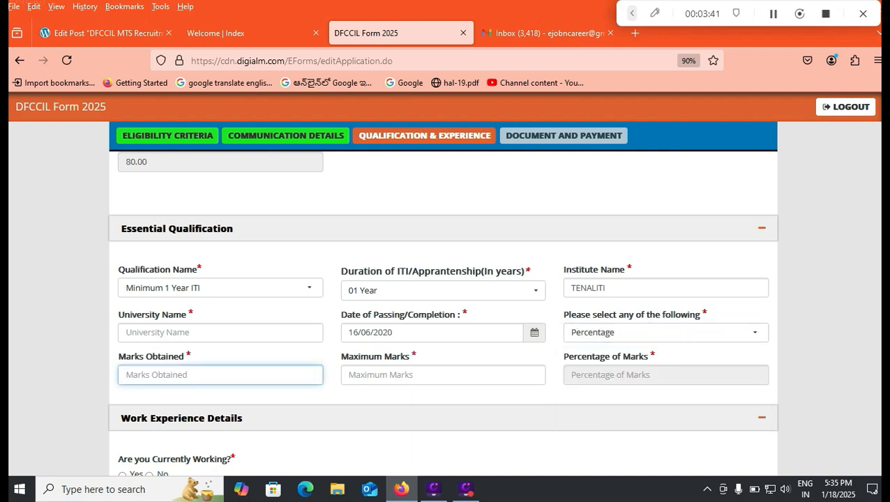
text(542)
key(Tab)
text(600)
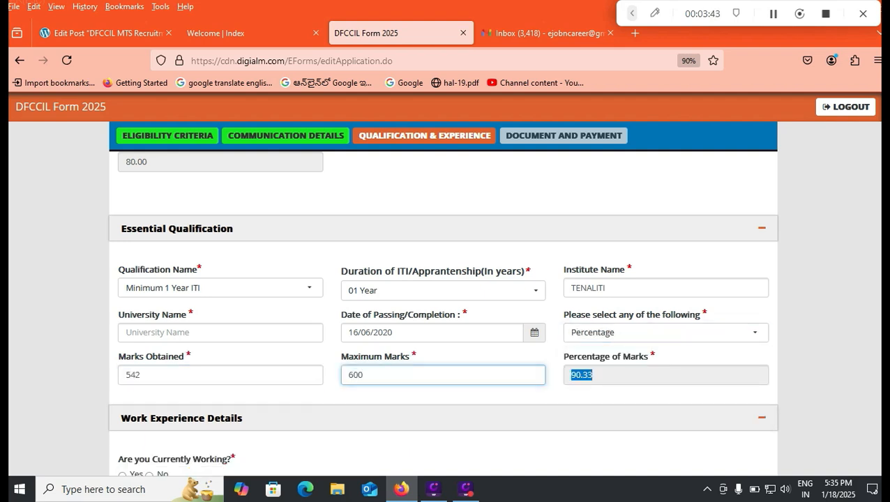
key(Tab)
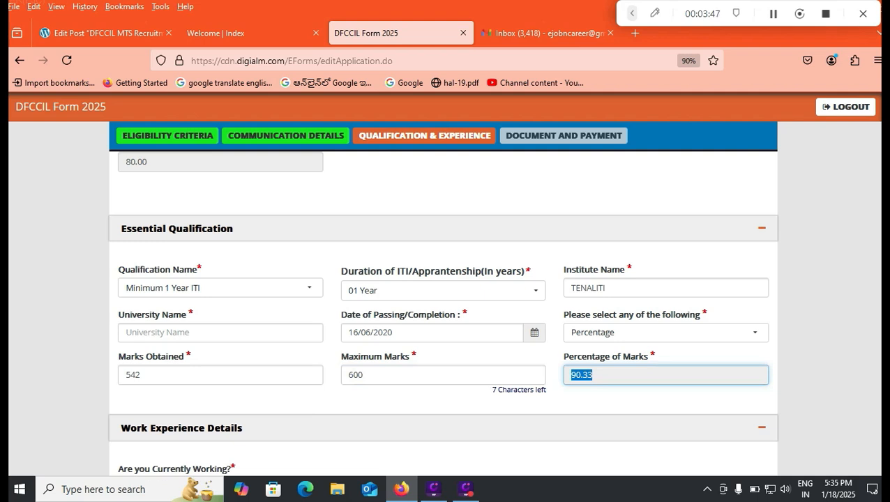
- Answer No to currently working and save the qualification page
scroll(443, 314, down, 3)
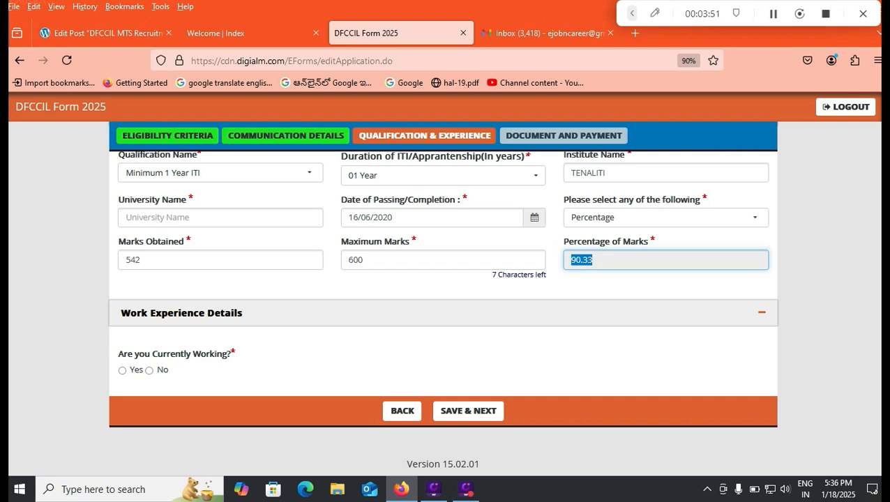
key(Tab)
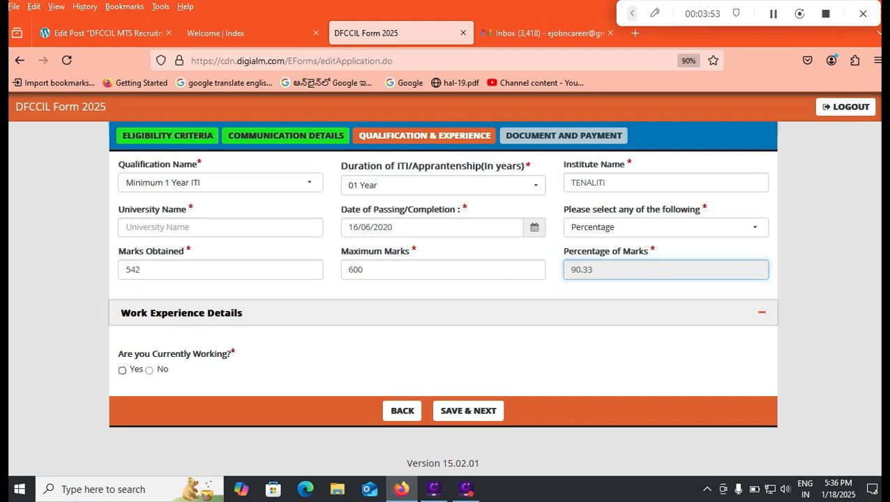
key(space)
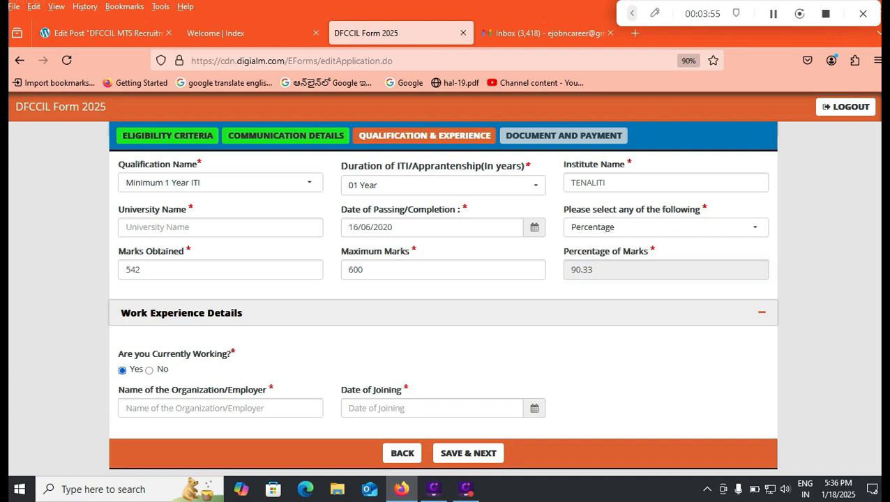
key(Right)
key(Tab)
key(Tab)
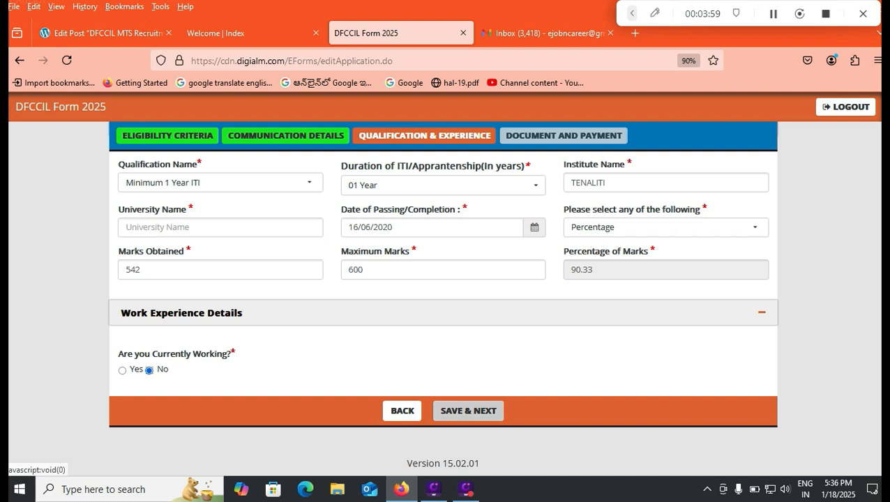
key(Return)
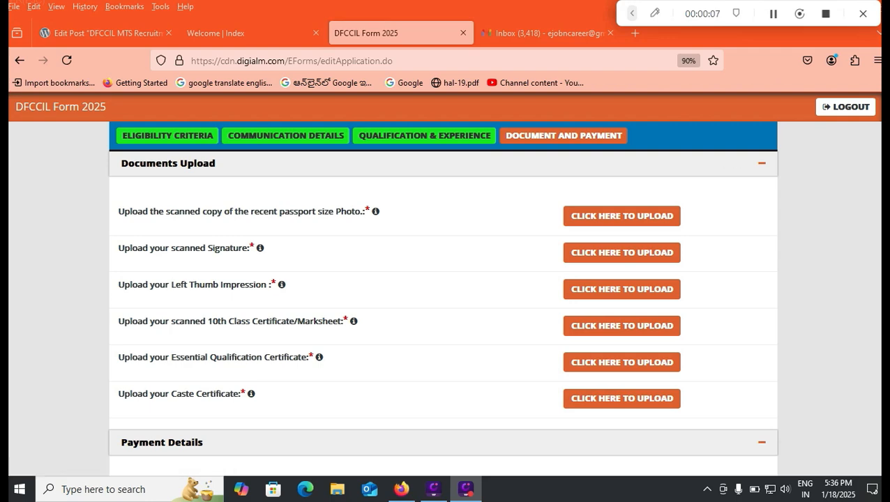
mouse_move(376, 211)
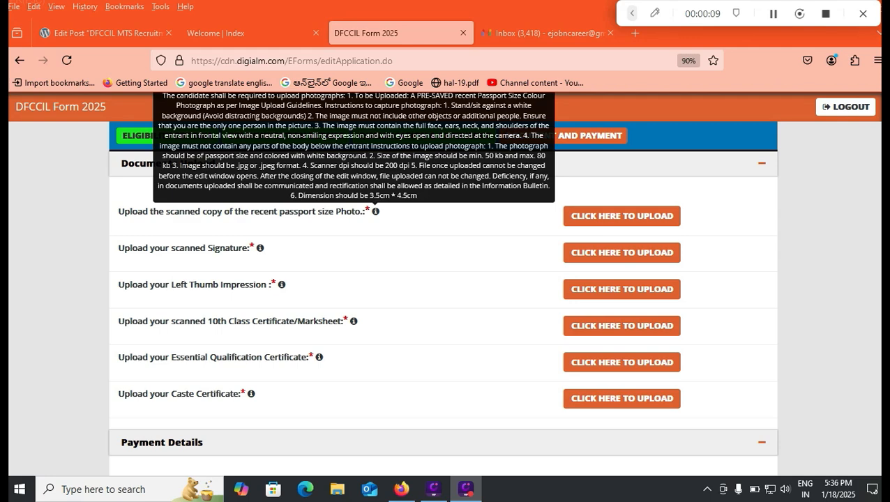
scroll(375, 210, up, 1)
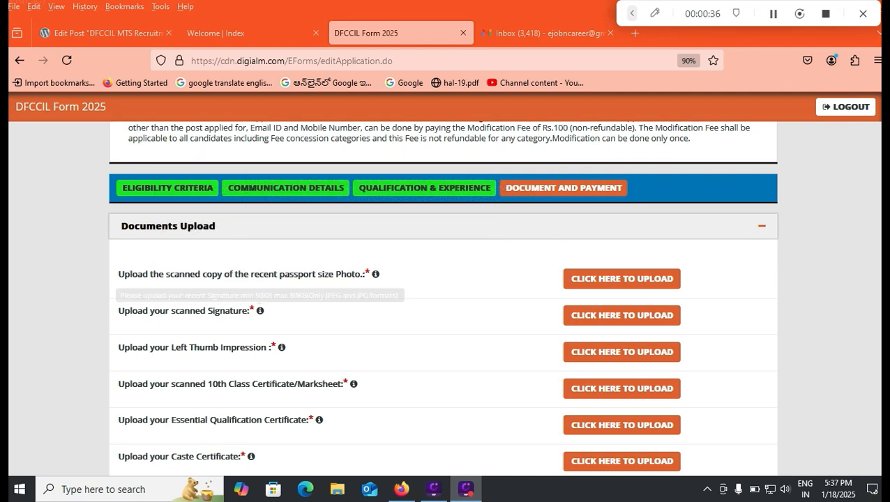
mouse_move(260, 310)
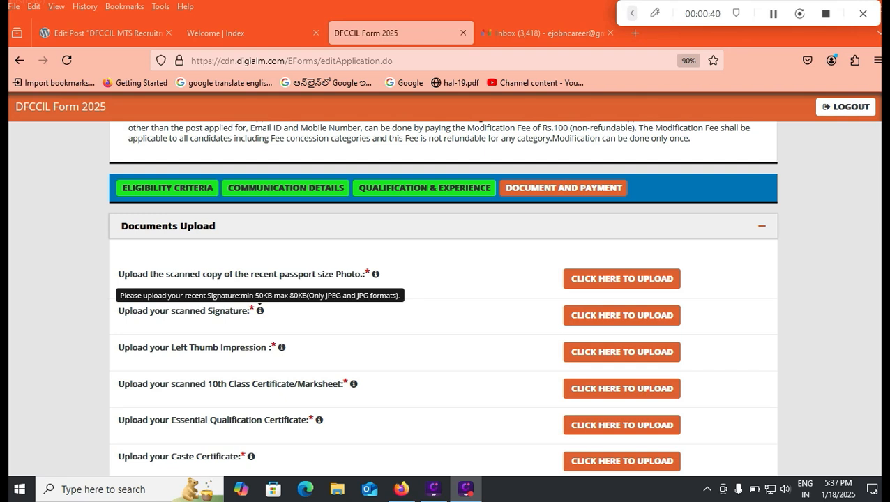
mouse_move(282, 347)
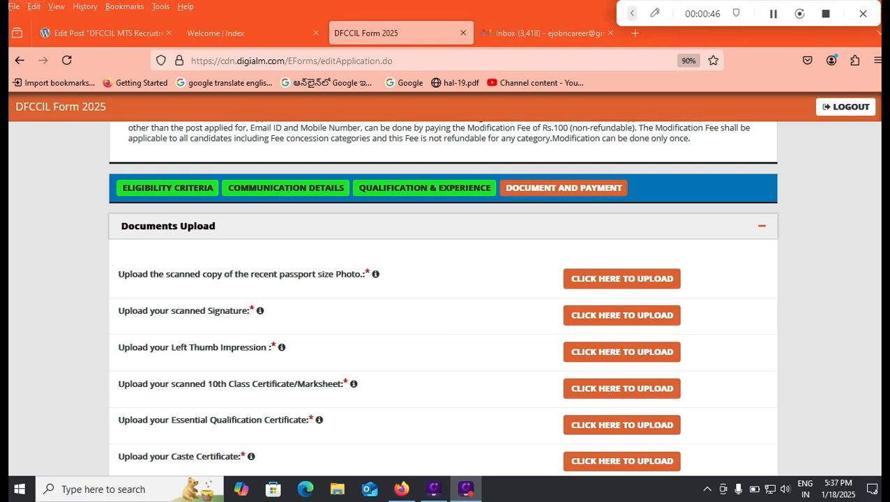
scroll(443, 293, down, 1)
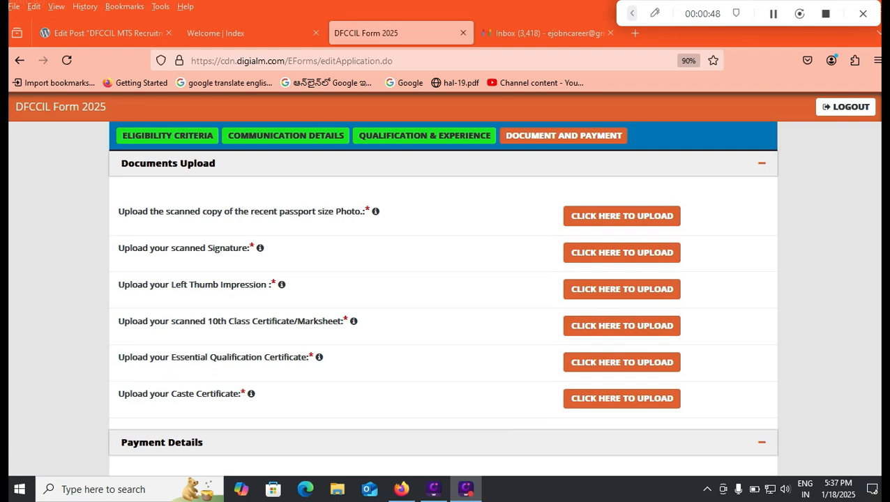
mouse_move(354, 321)
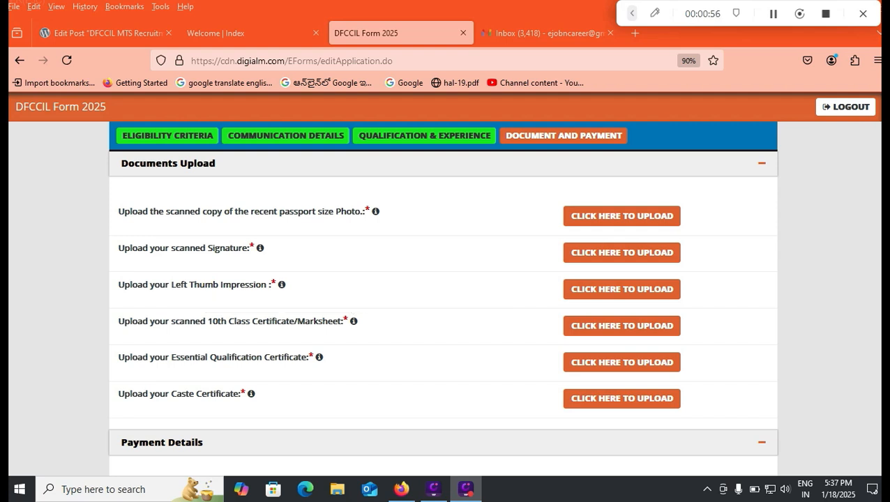
- Tick all six declarations, from preview confirmation through the final agreement
mouse_move(319, 357)
scroll(443, 314, down, 4)
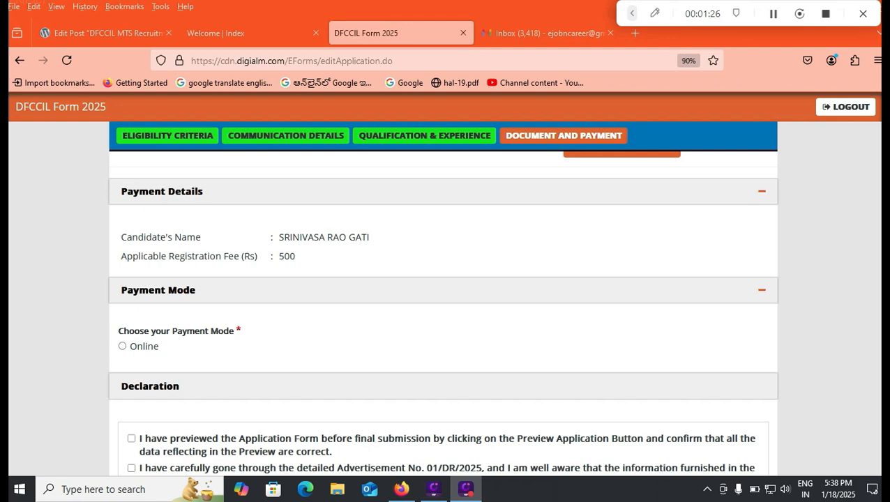
scroll(443, 307, down, 3)
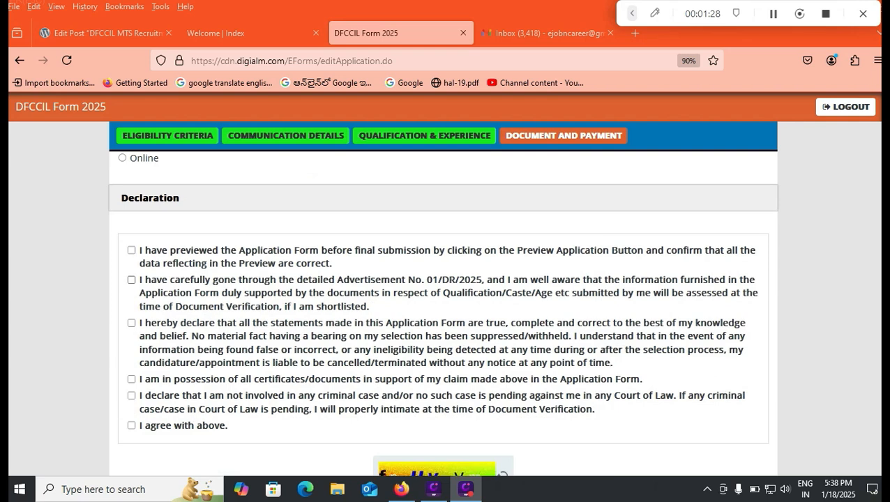
click(131, 251)
click(131, 280)
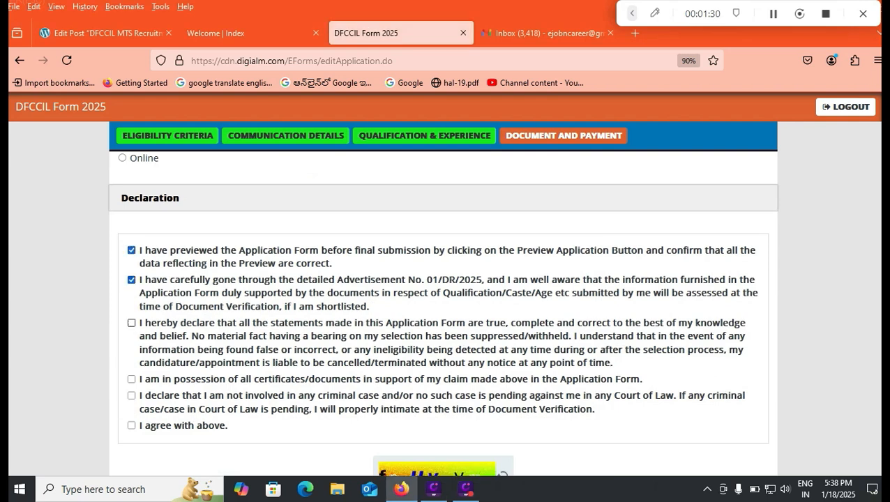
click(131, 323)
click(131, 379)
click(131, 395)
click(131, 425)
- Type the characters shown in the captcha image into the captcha box
scroll(443, 307, down, 2)
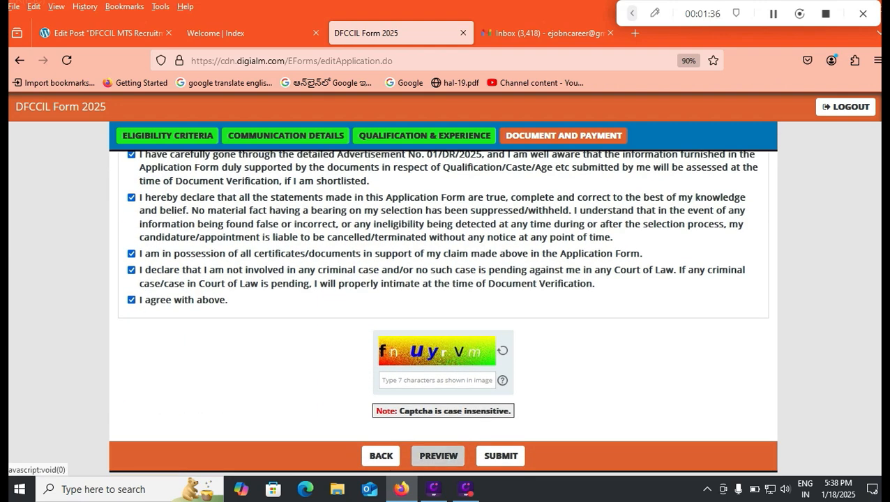
click(436, 380)
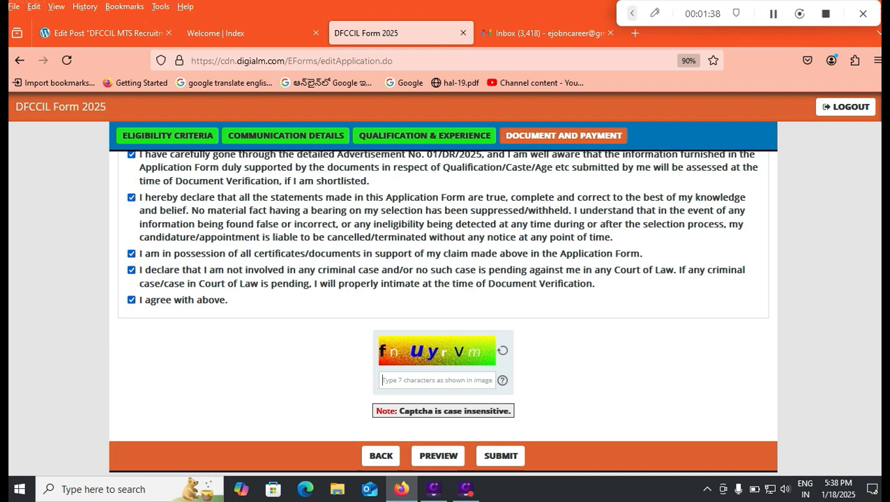
text(fnuy)
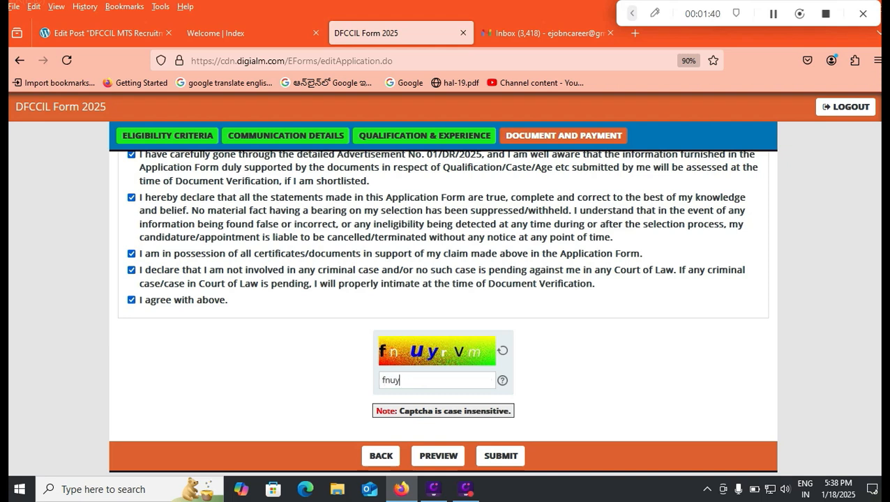
text(rvm)
- Reopen the passport photo upload window and browse for a file, then cancel the file chooser
scroll(443, 314, up, 5)
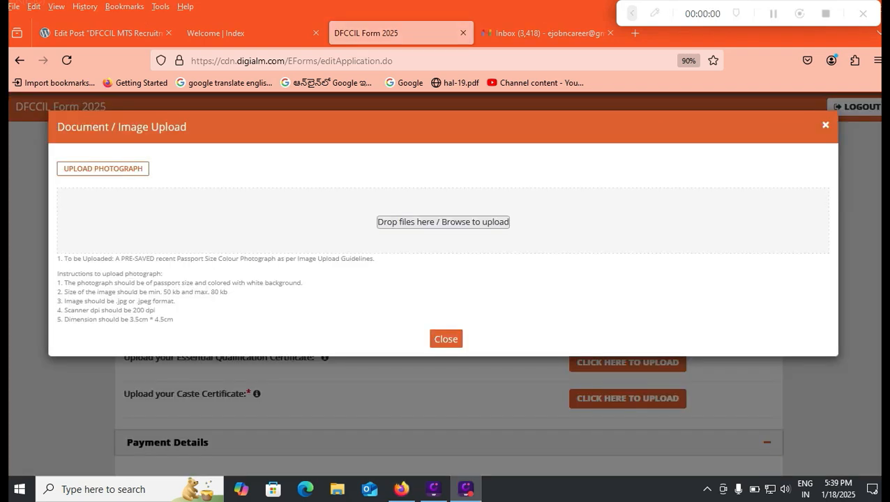
click(446, 339)
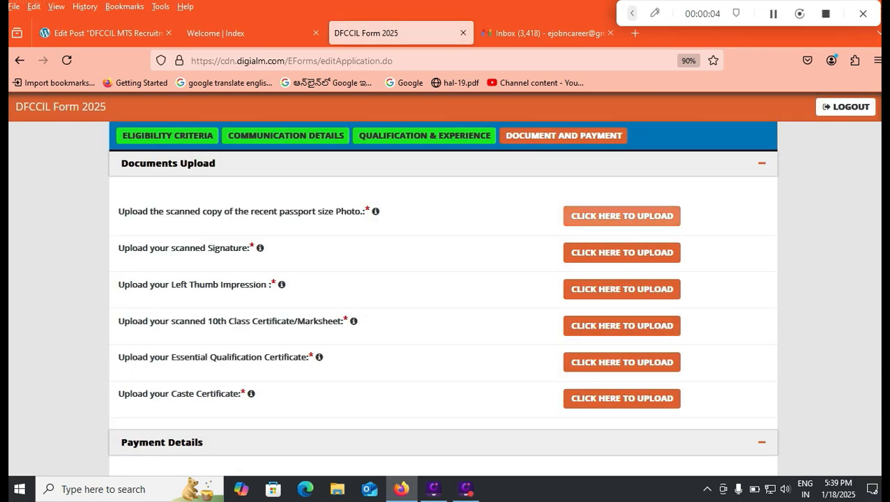
click(622, 216)
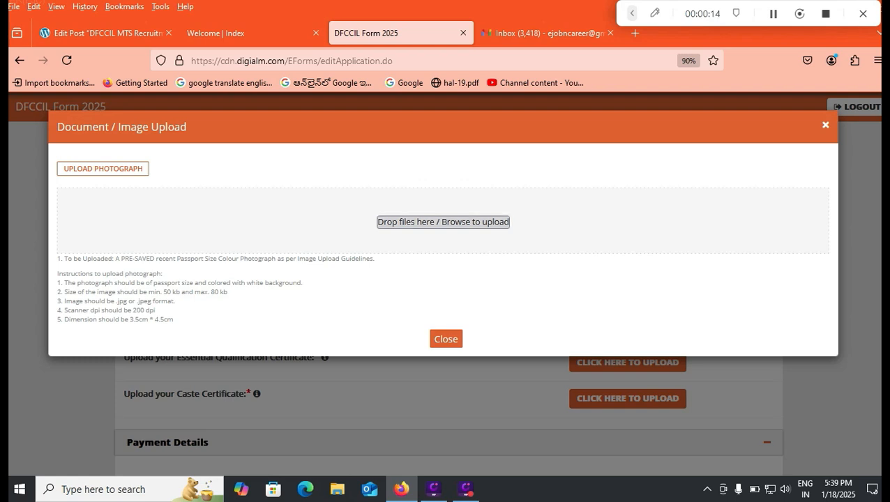
click(443, 222)
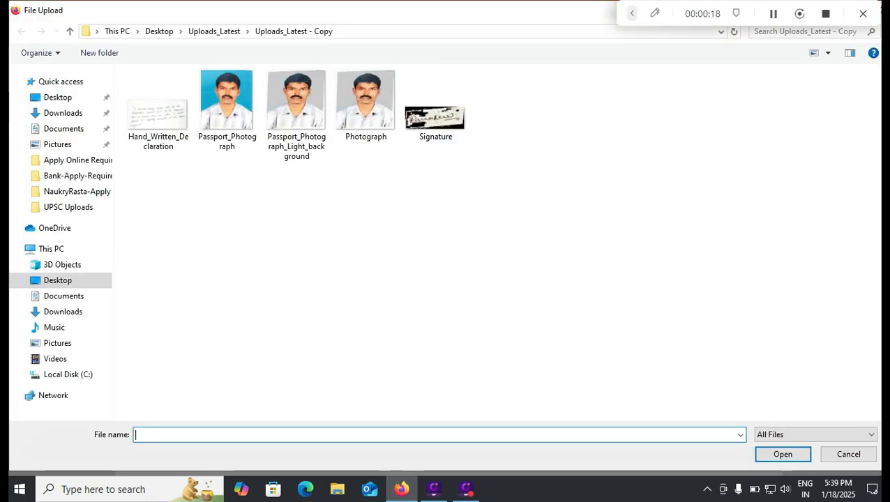
click(844, 453)
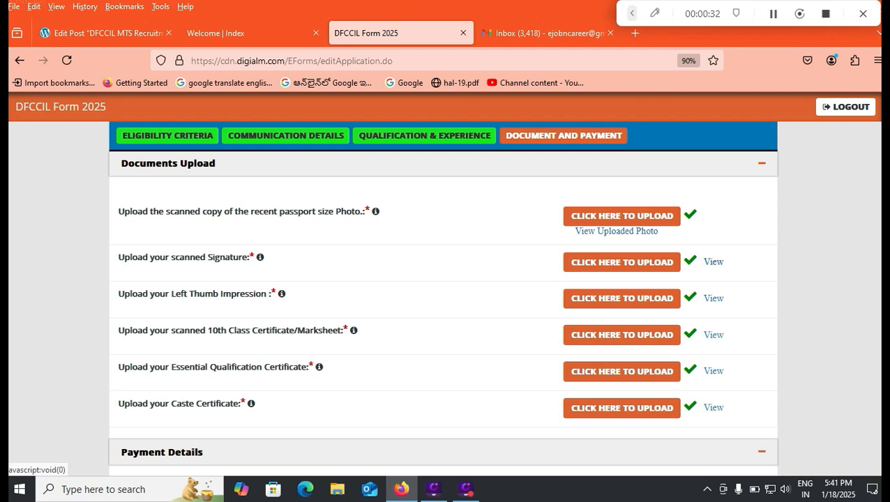
- View and close the uploaded signature image, then select Online as the payment mode
click(713, 261)
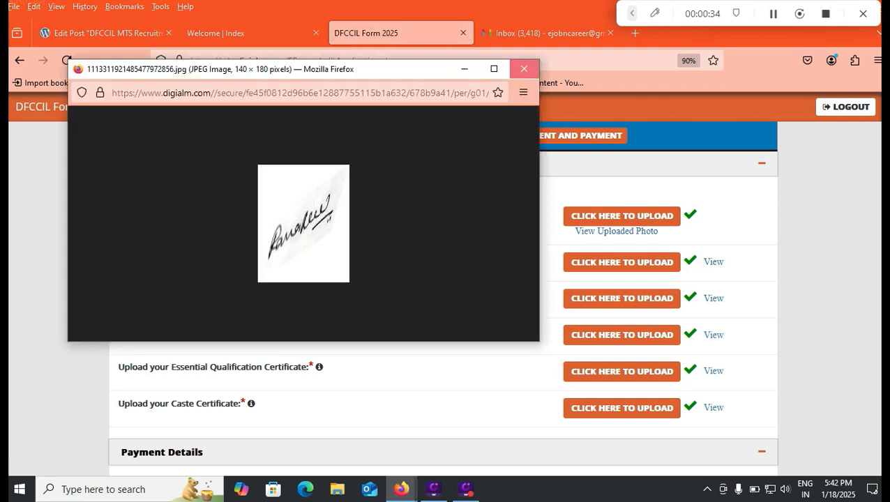
click(524, 69)
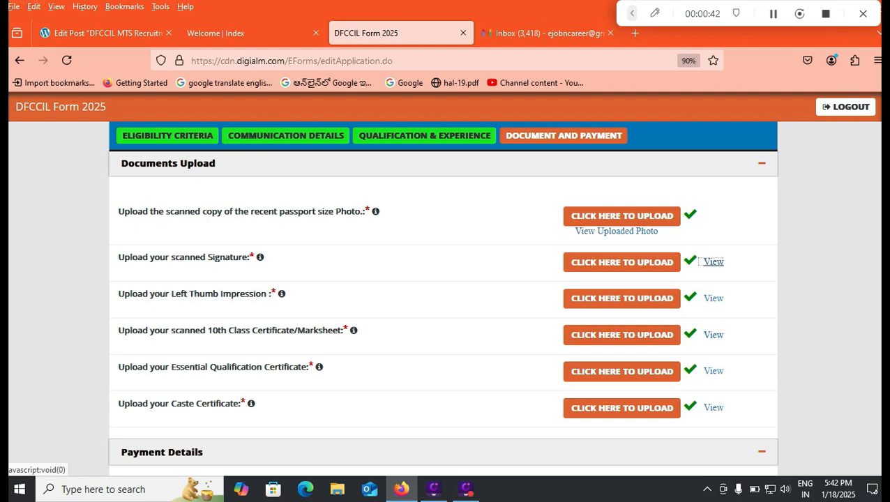
scroll(443, 312, down, 2)
scroll(443, 311, down, 2)
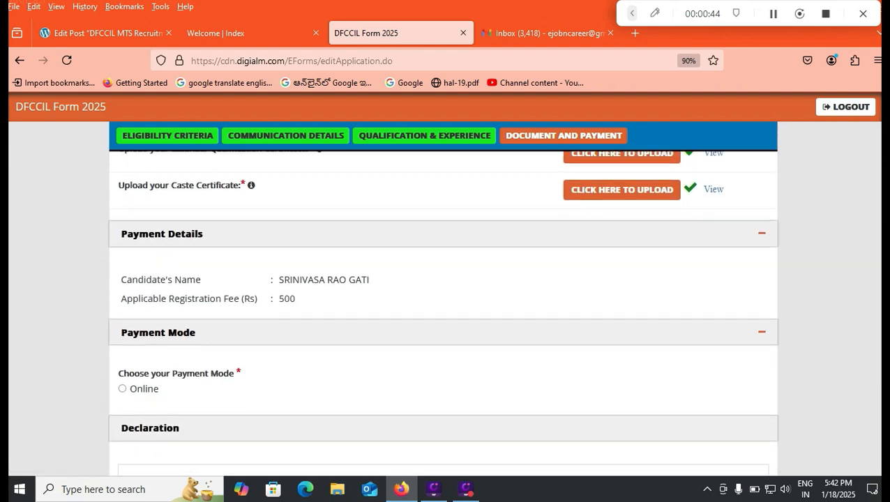
scroll(443, 311, down, 3)
scroll(443, 311, up, 1)
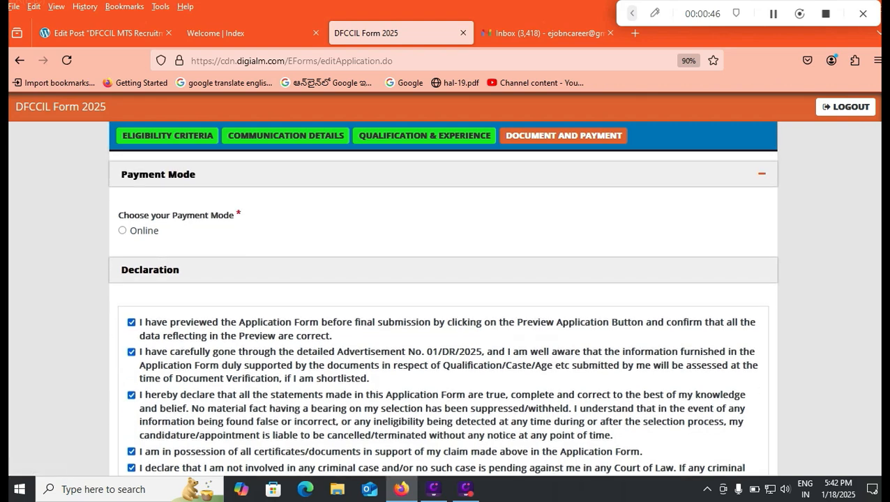
click(122, 231)
scroll(122, 231, down, 1)
scroll(443, 311, down, 2)
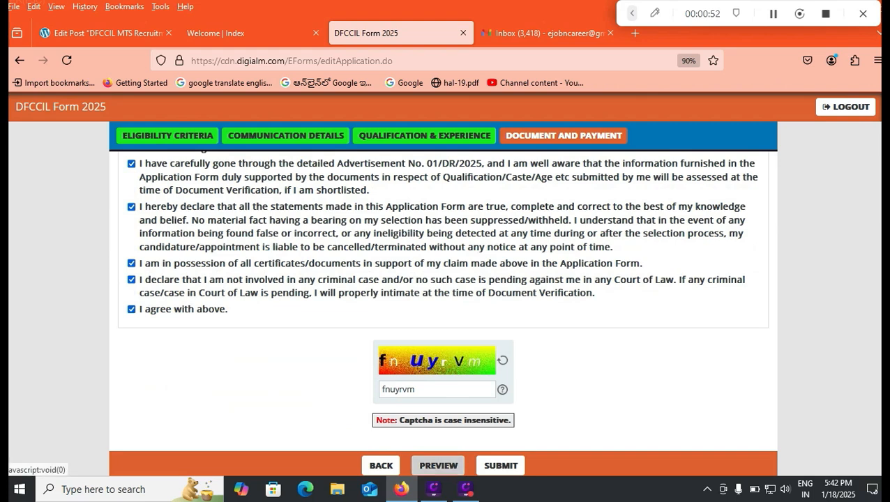
- Review the full application preview, then submit the form to reach the CCAvenue payment page
click(438, 465)
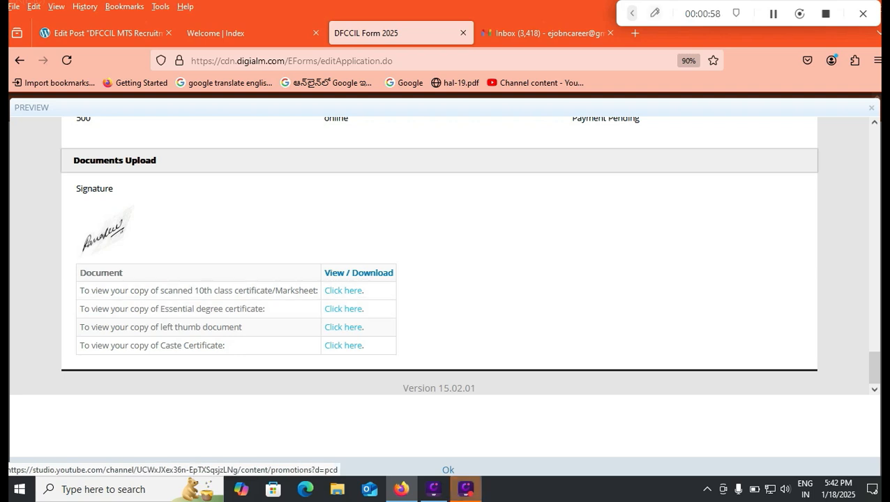
click(632, 13)
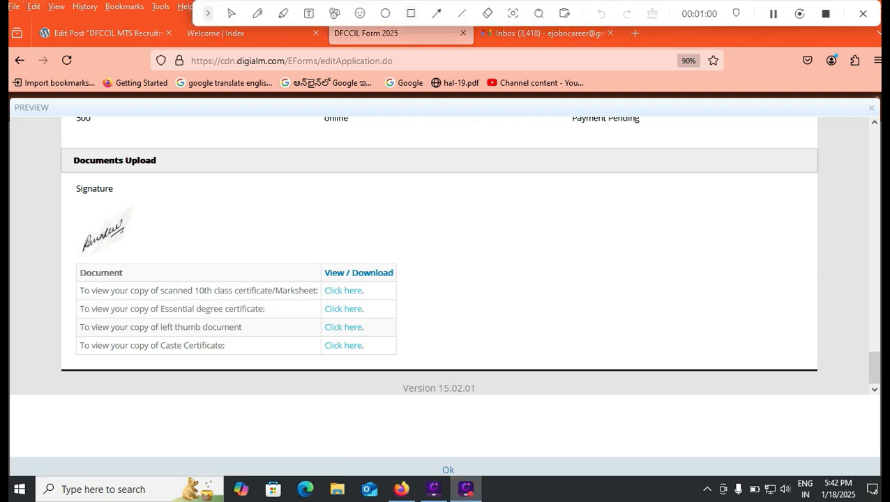
click(411, 13)
mouse_move(396, 450)
mouse_down()
mouse_move(462, 480)
mouse_move(488, 479)
mouse_up()
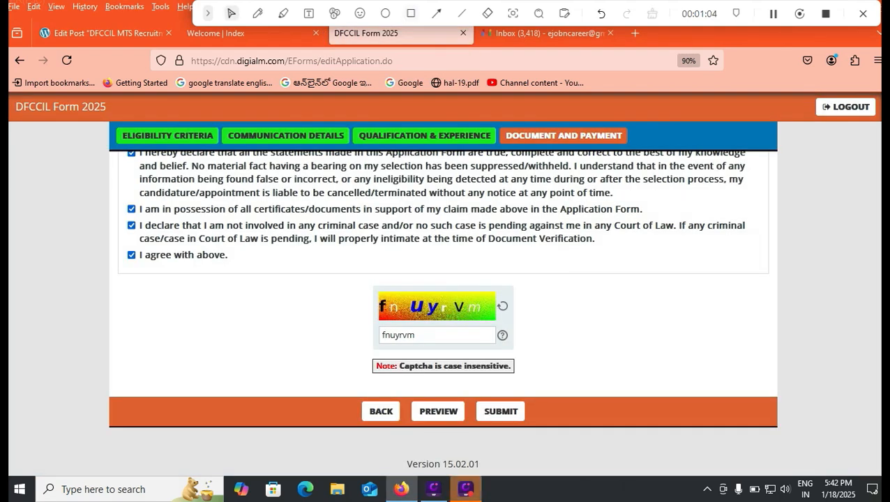
click(411, 14)
mouse_move(464, 388)
mouse_down()
mouse_move(508, 433)
mouse_move(539, 429)
mouse_up()
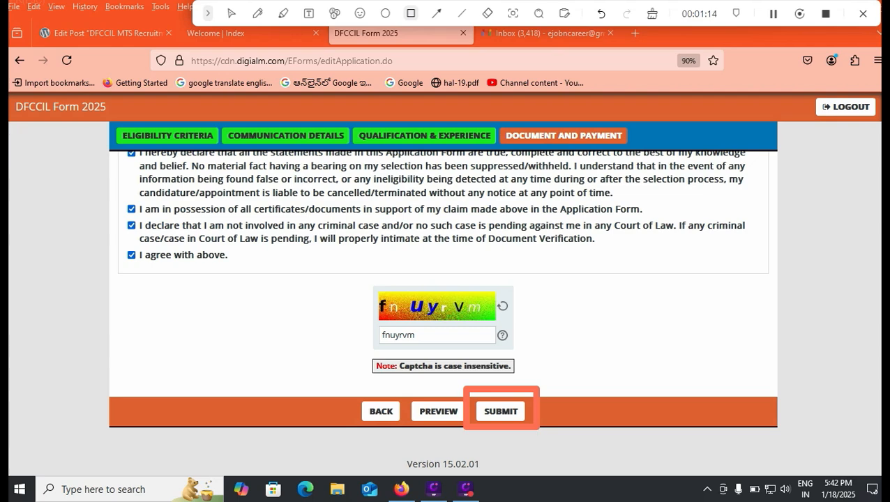
click(501, 412)
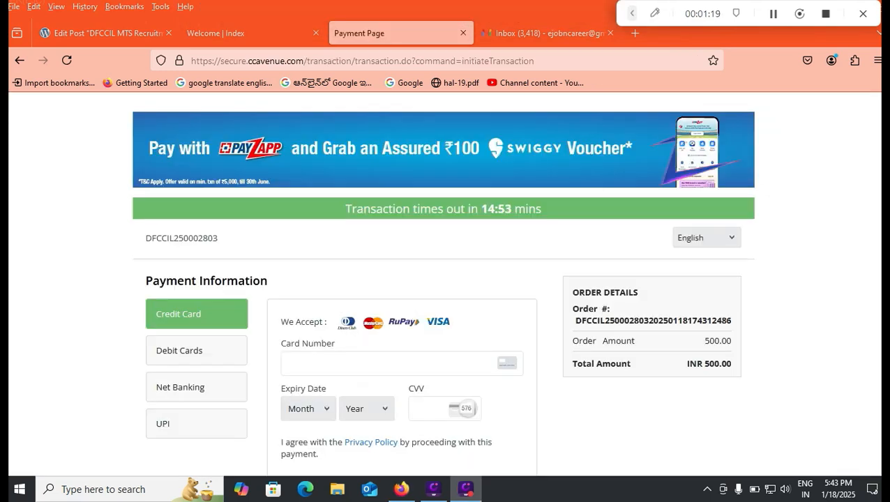
- Scroll the CCAvenue page to review the INR 500.00 payment options
scroll(445, 279, down, 1)
scroll(445, 280, down, 1)
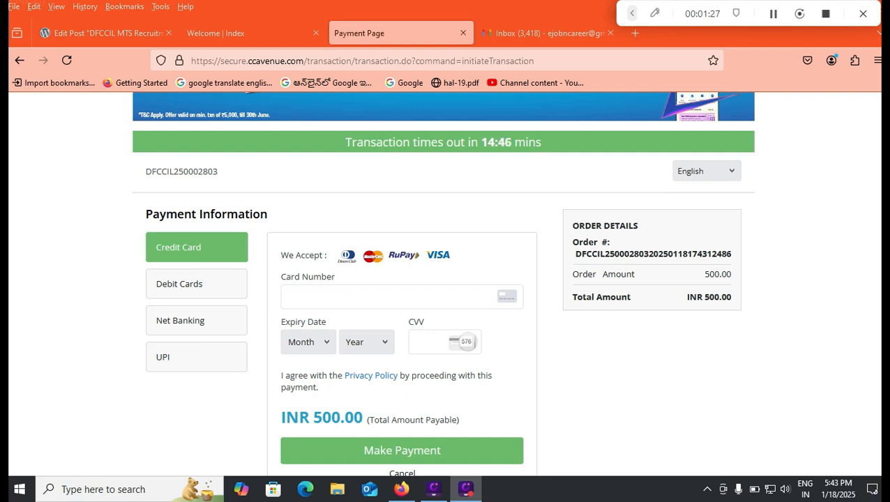
- Return to the DFCCIL welcome tab and open the Applicant Login page
key(ctrl+shift+Tab)
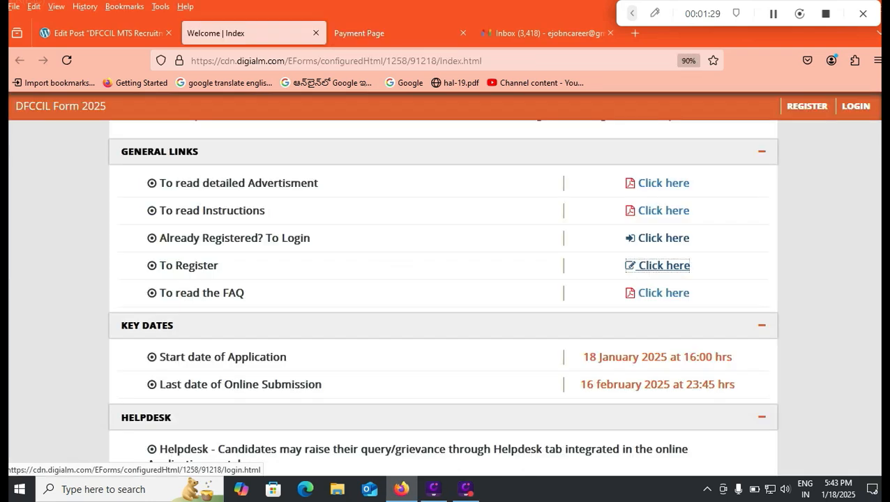
click(663, 238)
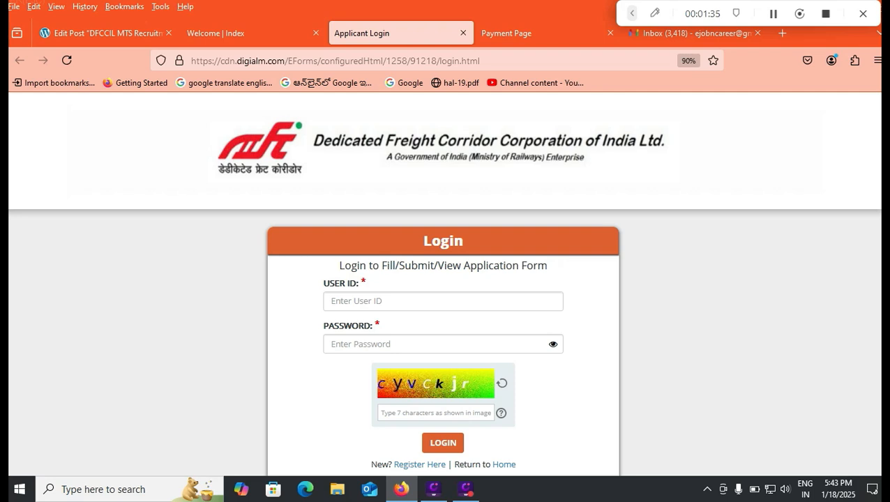
scroll(445, 314, down, 2)
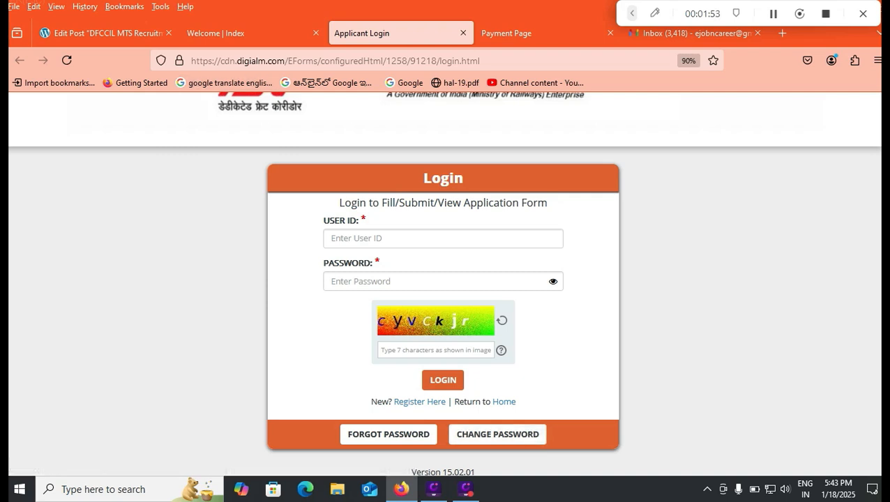
click(97, 32)
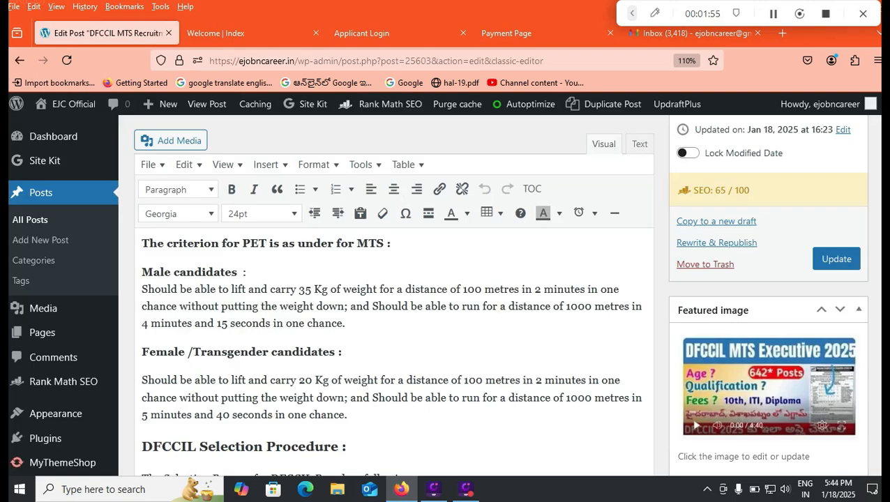
scroll(394, 349, up, 10)
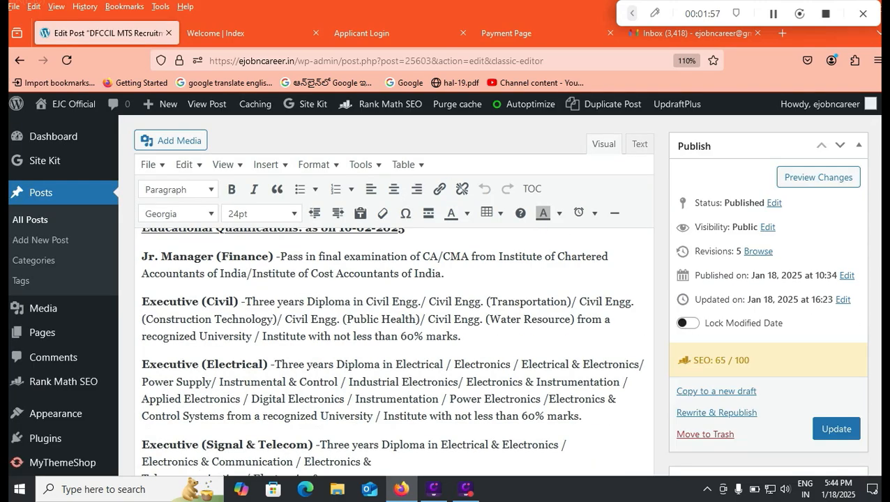
scroll(395, 349, up, 8)
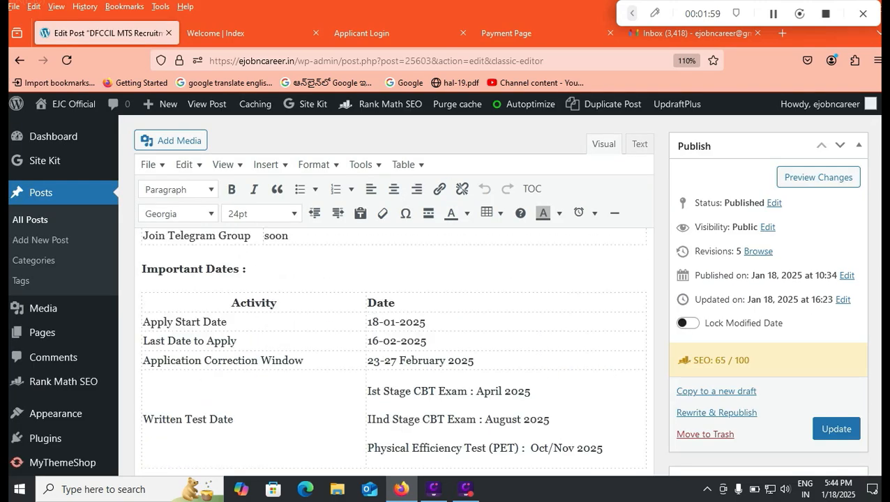
scroll(394, 349, up, 4)
scroll(395, 349, down, 12)
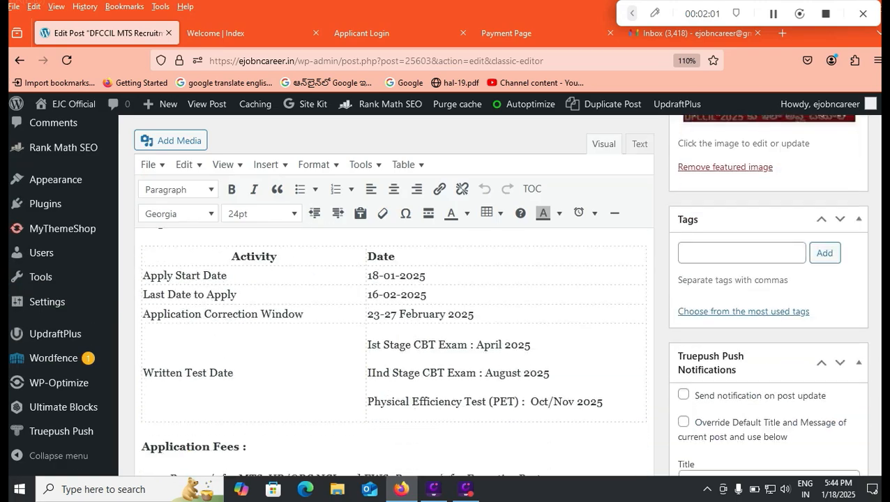
scroll(394, 349, up, 2)
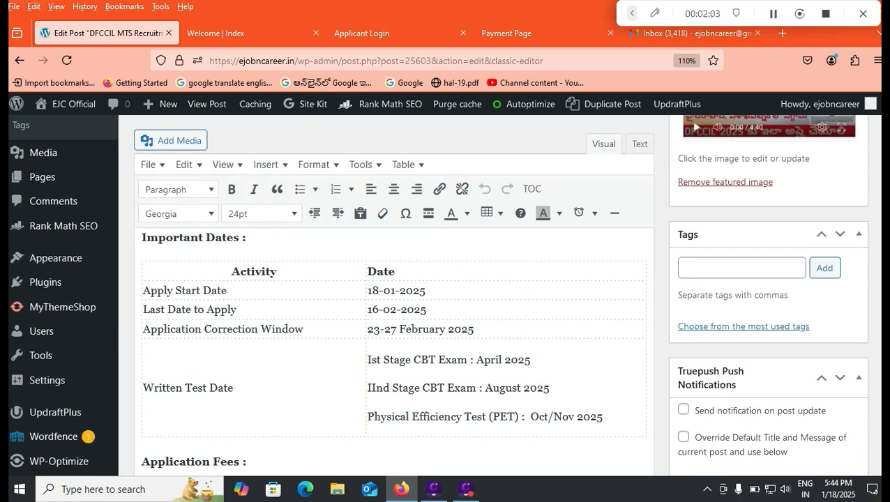